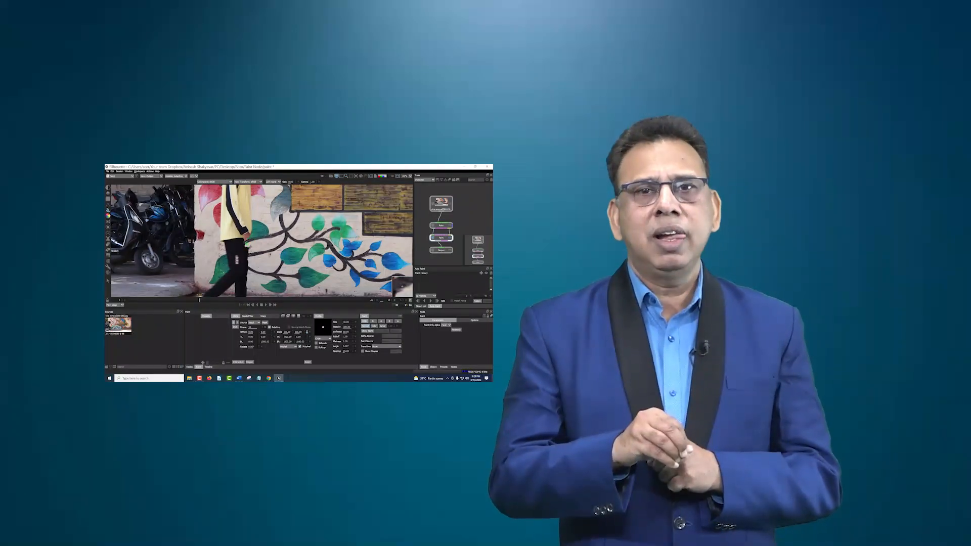
Step: Clone clean wall and pavement over the walking man to remove him from the frame
{"action": "left_click_drag", "start_coordinate": [246, 235], "coordinate": [249, 236]}
{"action": "scroll", "coordinate": [250, 238], "scroll_direction": "up", "scroll_amount": 4}
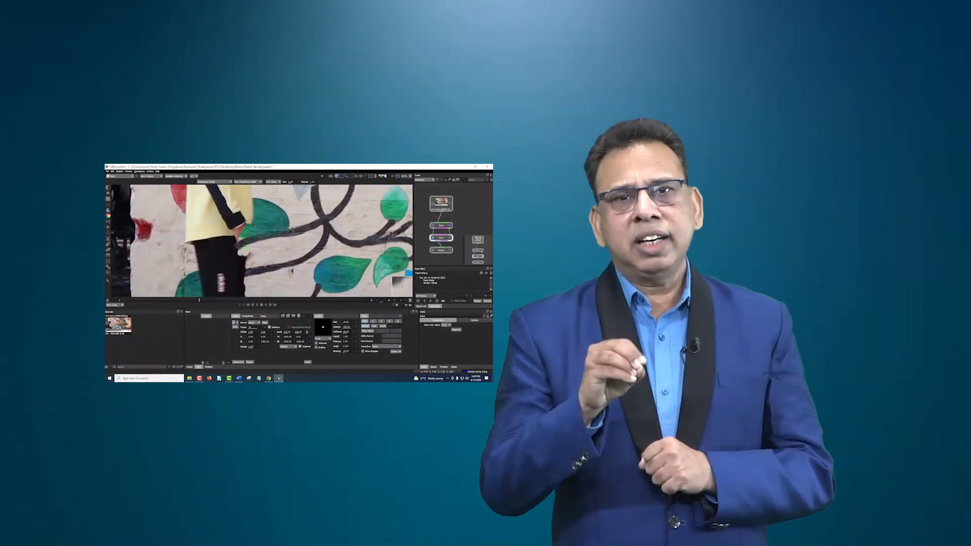
{"action": "scroll", "coordinate": [245, 246], "scroll_direction": "down", "scroll_amount": 4}
{"action": "mouse_move", "coordinate": [247, 254]}
{"action": "left_mouse_down"}
{"action": "mouse_move", "coordinate": [218, 268]}
{"action": "mouse_move", "coordinate": [244, 243]}
{"action": "mouse_move", "coordinate": [232, 232]}
{"action": "mouse_move", "coordinate": [234, 245]}
{"action": "mouse_move", "coordinate": [223, 210]}
{"action": "mouse_move", "coordinate": [226, 261]}
{"action": "left_mouse_up"}
{"action": "scroll", "coordinate": [220, 222], "scroll_direction": "down", "scroll_amount": 2}
{"action": "scroll", "coordinate": [223, 222], "scroll_direction": "up", "scroll_amount": 1}
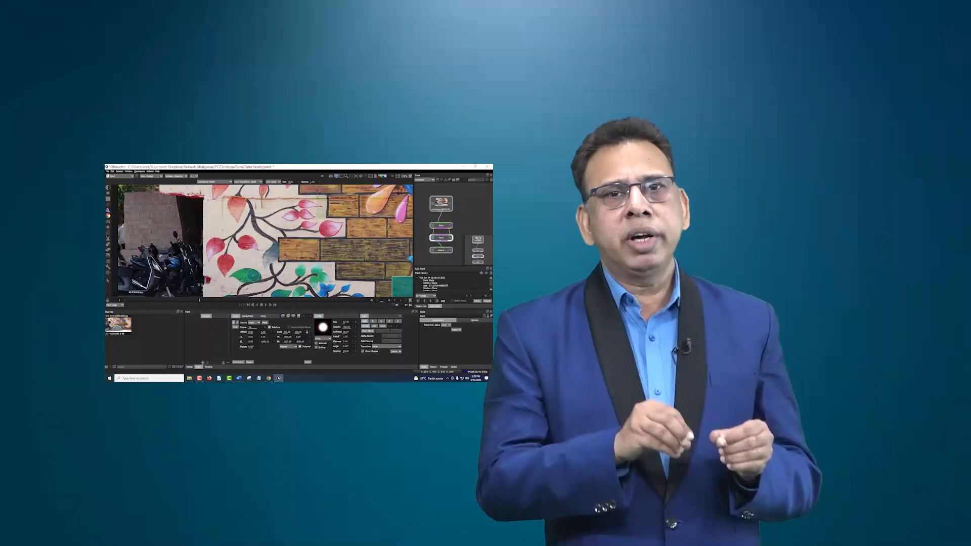
{"action": "left_click_drag", "start_coordinate": [252, 253], "coordinate": [259, 194]}
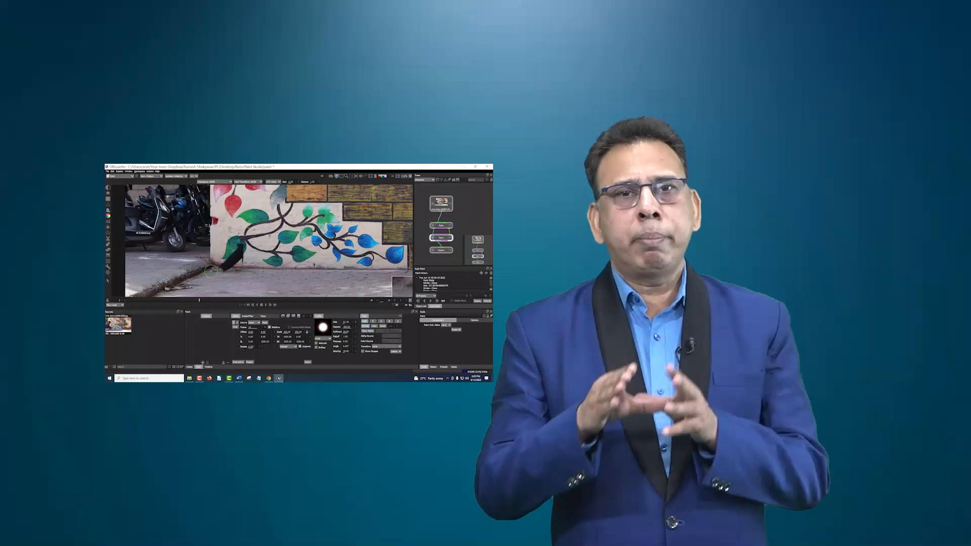
{"action": "left_click_drag", "start_coordinate": [236, 266], "coordinate": [224, 270]}
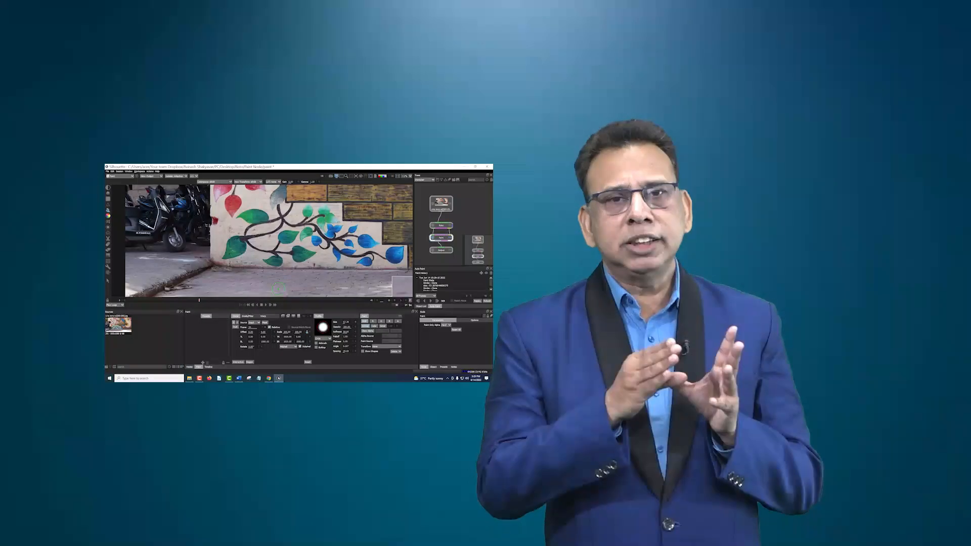
{"action": "scroll", "coordinate": [230, 242], "scroll_direction": "down", "scroll_amount": 5}
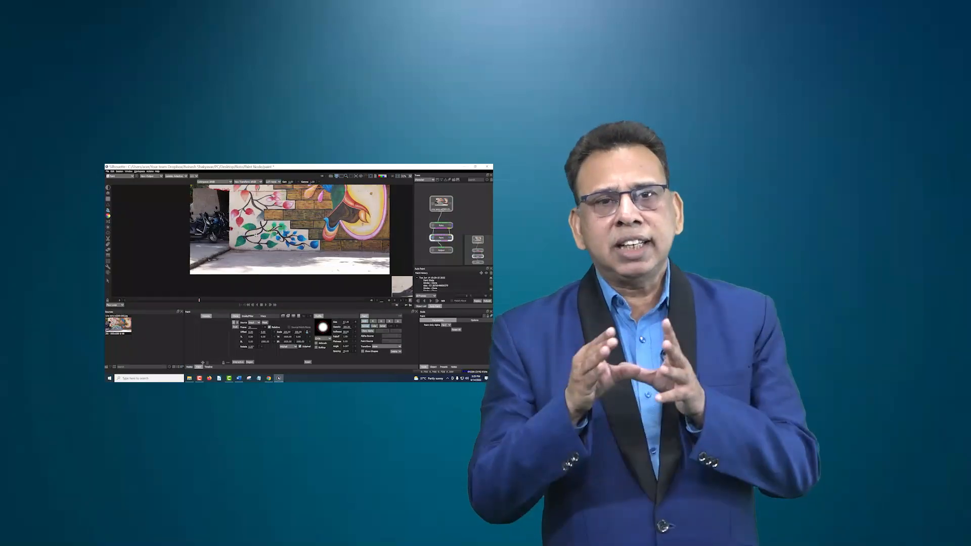
{"action": "left_click_drag", "start_coordinate": [230, 242], "coordinate": [228, 242]}
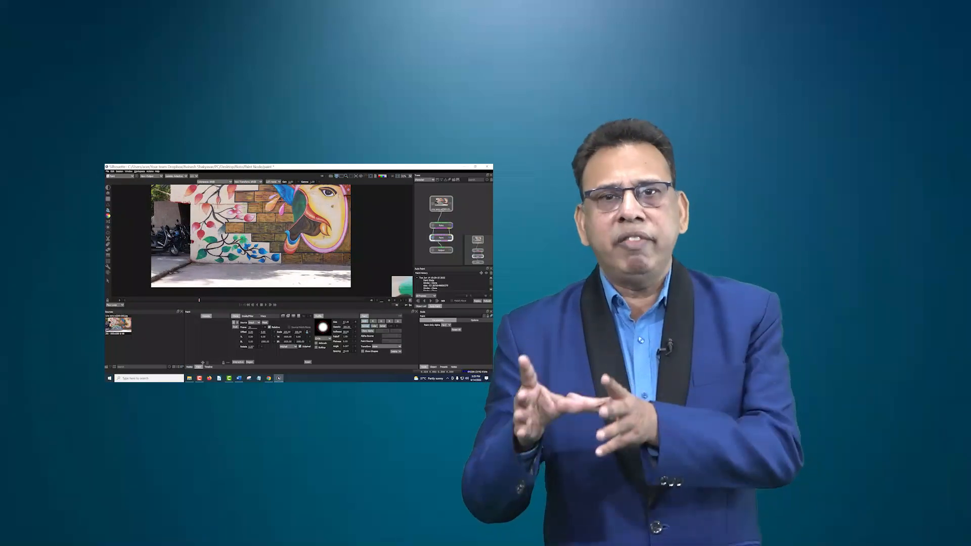
{"action": "key", "text": "x"}
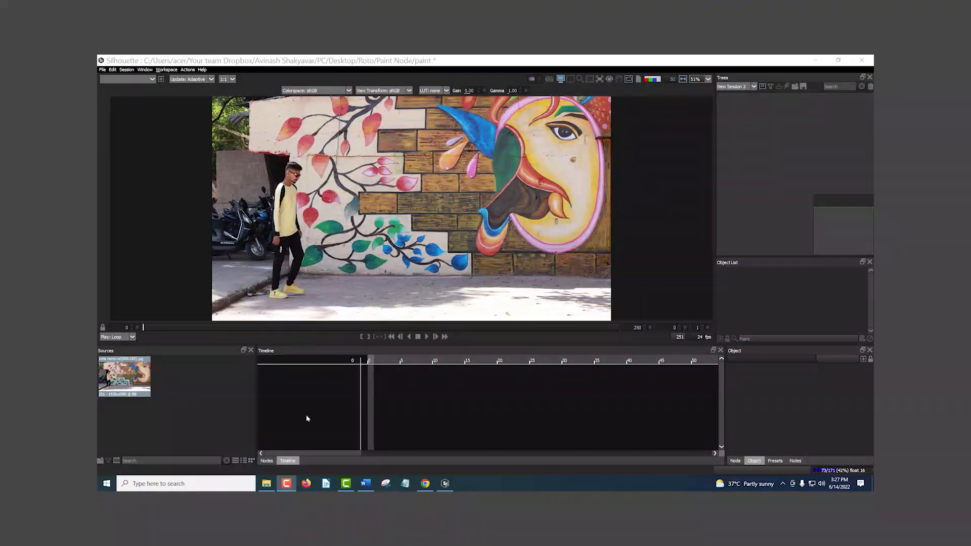
Step: Create a session named "character" from the source clip, with the Paint template, HDTV 1080 24 format and a 50-frame duration
{"action": "left_click", "coordinate": [124, 380]}
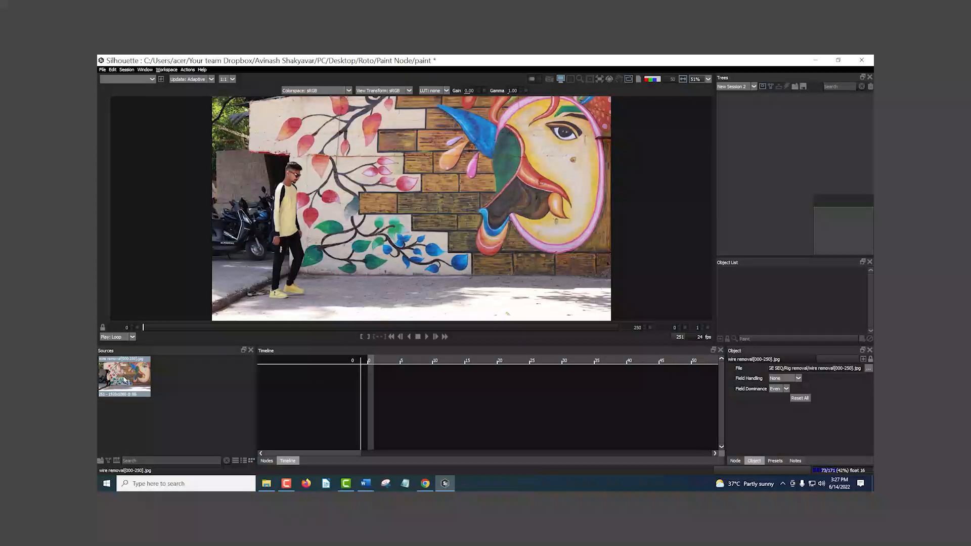
{"action": "left_click", "coordinate": [126, 70]}
{"action": "left_click", "coordinate": [136, 78]}
{"action": "type", "text": "character"}
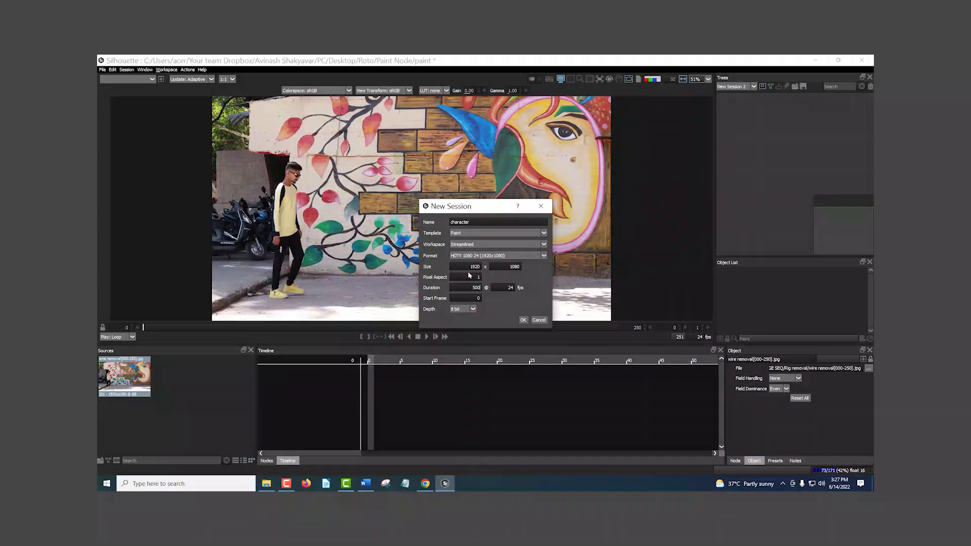
{"action": "key", "text": "Return"}
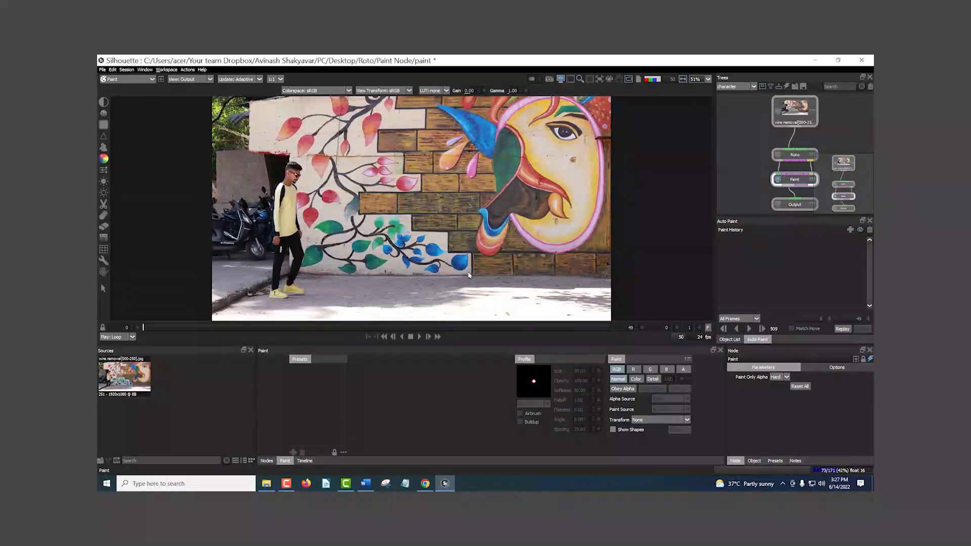
Step: Inspect the source, Roto, Paint and Output nodes in the tree, finishing on the Paint node
{"action": "scroll", "coordinate": [491, 227], "scroll_direction": "up", "scroll_amount": 1}
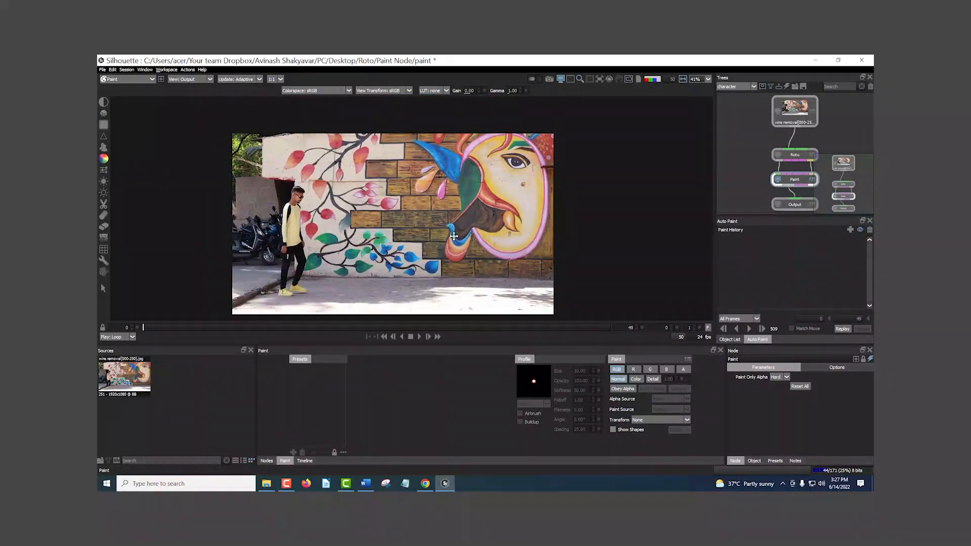
{"action": "left_click_drag", "start_coordinate": [752, 216], "coordinate": [752, 263]}
{"action": "mouse_move", "coordinate": [752, 177]}
{"action": "left_mouse_down"}
{"action": "mouse_move", "coordinate": [730, 205]}
{"action": "mouse_move", "coordinate": [722, 201]}
{"action": "left_mouse_up"}
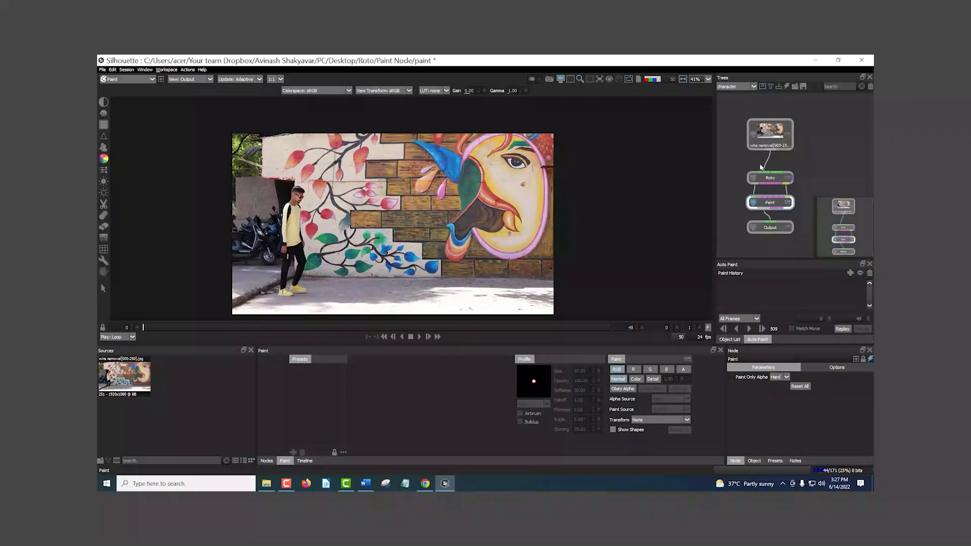
{"action": "double_click", "coordinate": [769, 136]}
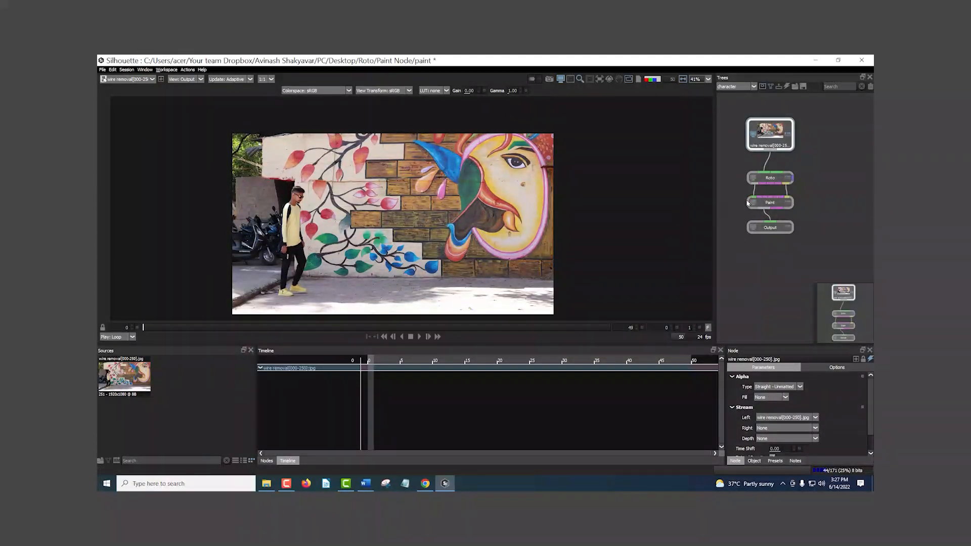
{"action": "double_click", "coordinate": [769, 177]}
{"action": "double_click", "coordinate": [770, 204]}
{"action": "double_click", "coordinate": [770, 228]}
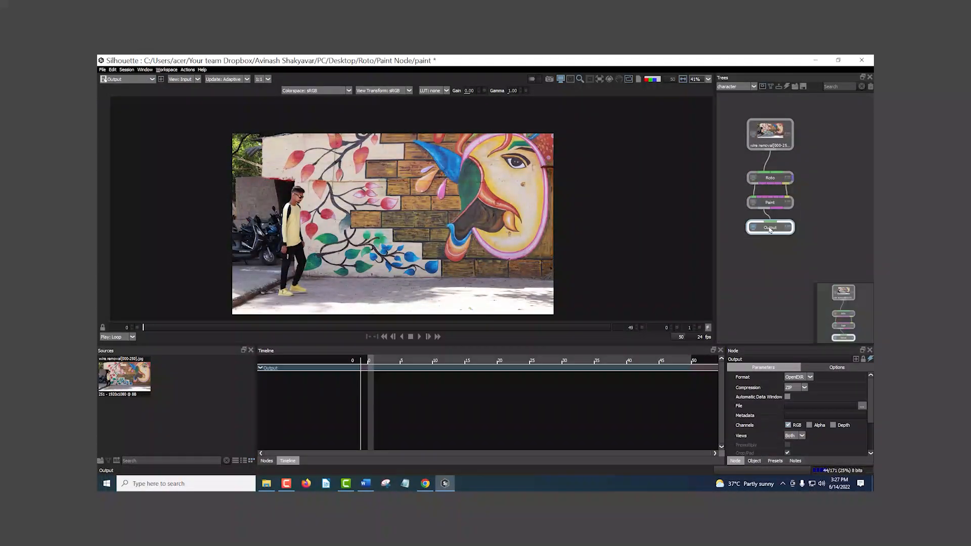
{"action": "double_click", "coordinate": [770, 204]}
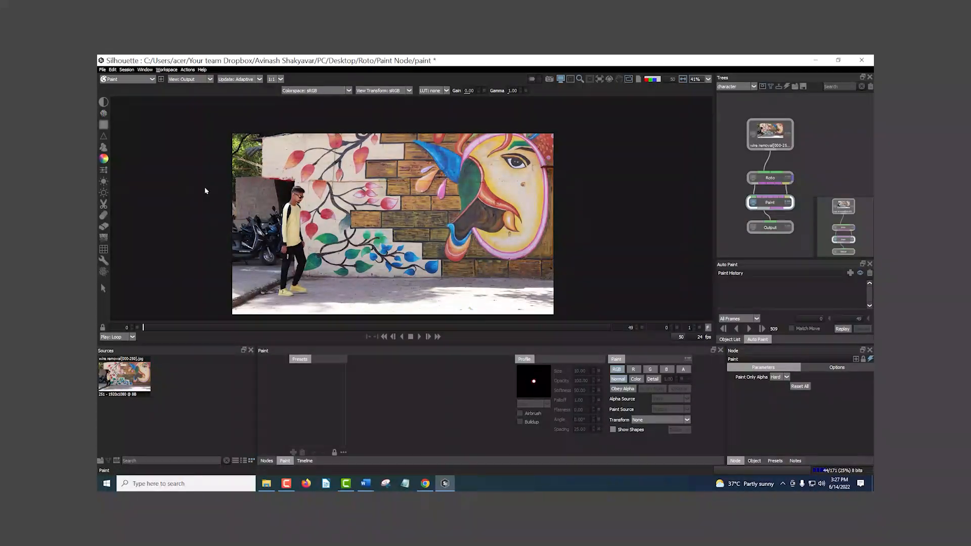
Step: Play and scrub the clip to examine the man's walk, returning to frame 0
{"action": "scroll", "coordinate": [343, 236], "scroll_direction": "up", "scroll_amount": 2}
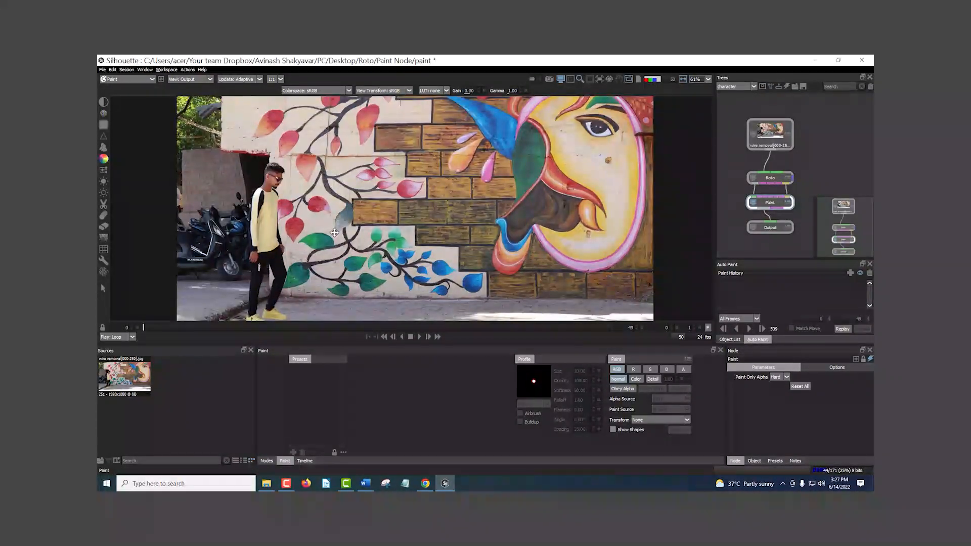
{"action": "scroll", "coordinate": [340, 222], "scroll_direction": "down", "scroll_amount": 1}
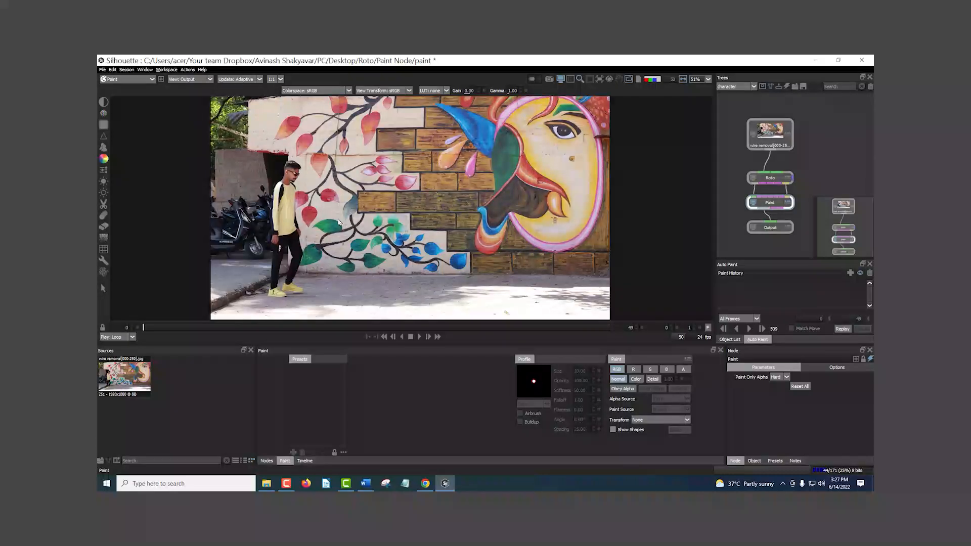
{"action": "left_click", "coordinate": [420, 337]}
{"action": "left_click", "coordinate": [166, 324]}
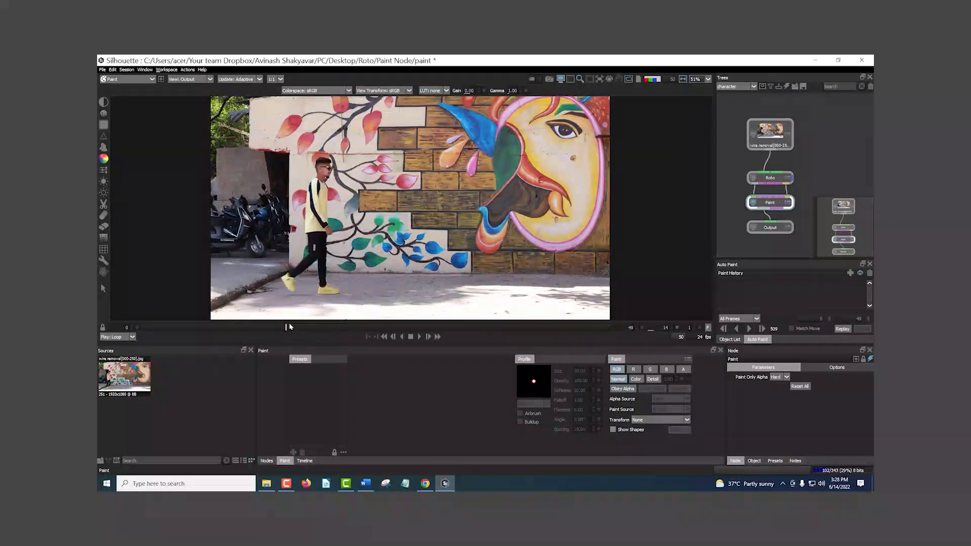
{"action": "left_click_drag", "start_coordinate": [260, 324], "coordinate": [135, 330]}
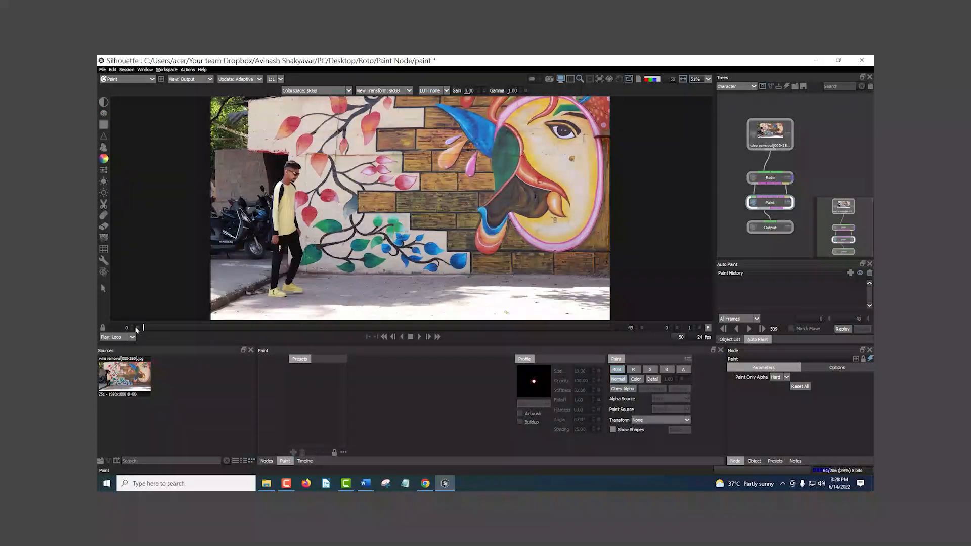
Step: Activate the Clone brush in the Paint node and use Input as the clone source
{"action": "left_click", "coordinate": [101, 148]}
{"action": "scroll", "coordinate": [303, 225], "scroll_direction": "up", "scroll_amount": 3}
{"action": "left_click_drag", "start_coordinate": [301, 229], "coordinate": [333, 202]}
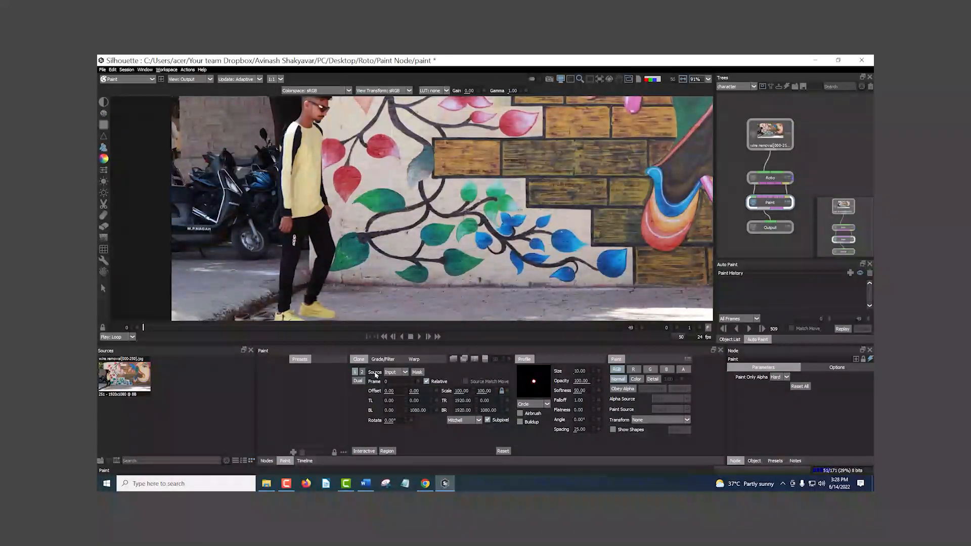
{"action": "left_click", "coordinate": [396, 373]}
{"action": "left_click", "coordinate": [390, 385]}
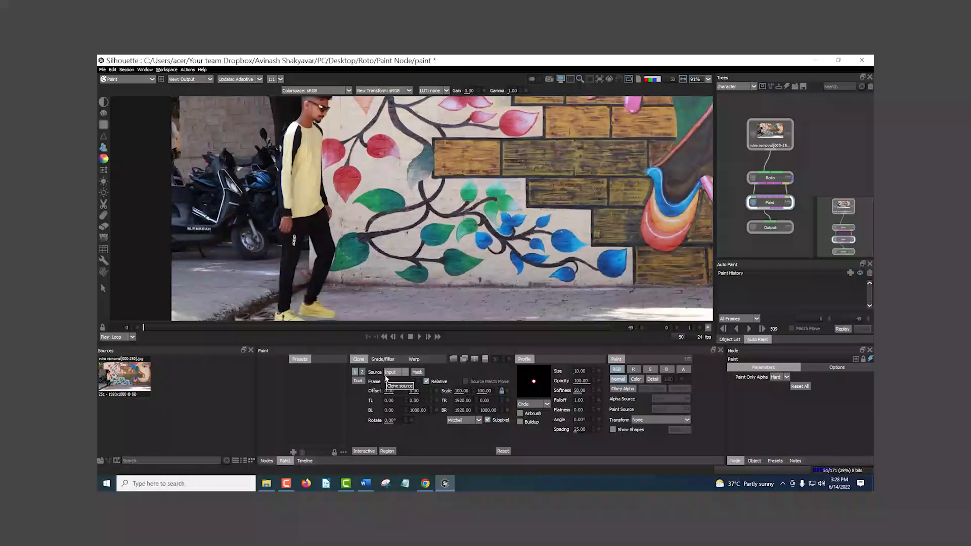
Step: Go to frame 15 and set the clone source frame to 24
{"action": "mouse_move", "coordinate": [430, 328]}
{"action": "left_mouse_down"}
{"action": "mouse_move", "coordinate": [337, 343]}
{"action": "mouse_move", "coordinate": [287, 332]}
{"action": "left_mouse_up"}
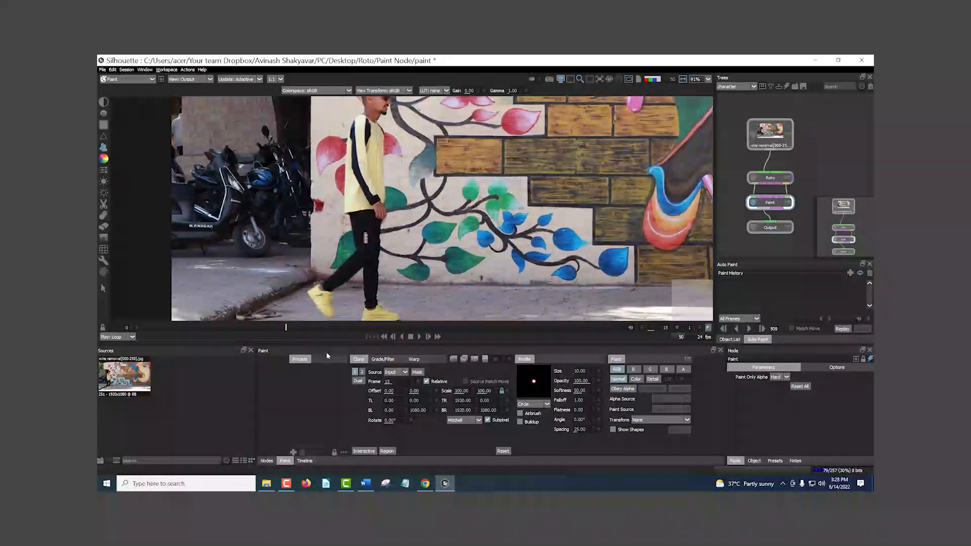
{"action": "mouse_move", "coordinate": [286, 328]}
{"action": "left_mouse_down"}
{"action": "mouse_move", "coordinate": [472, 339]}
{"action": "mouse_move", "coordinate": [286, 330]}
{"action": "left_mouse_up"}
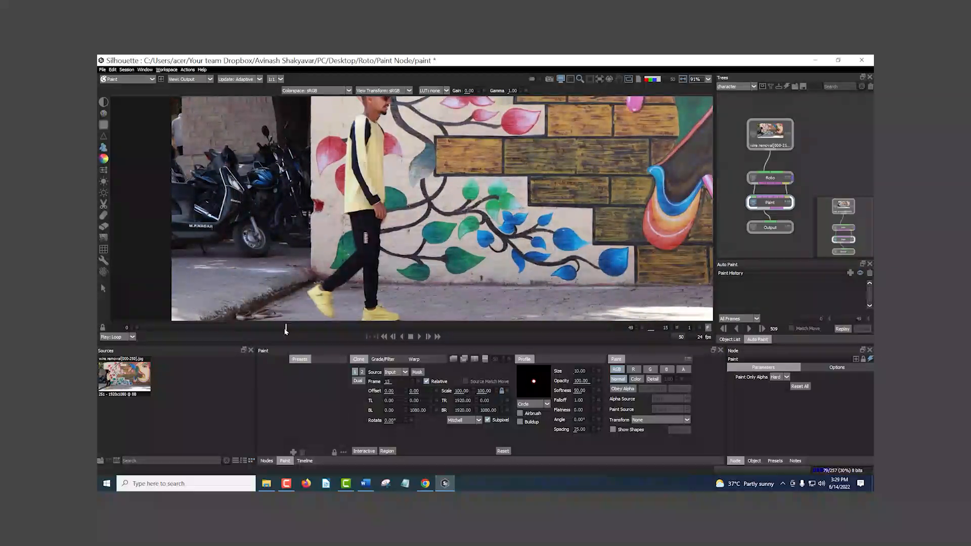
{"action": "left_click", "coordinate": [389, 382]}
{"action": "left_click", "coordinate": [405, 393]}
{"action": "left_click", "coordinate": [381, 382]}
{"action": "left_click", "coordinate": [417, 383]}
Step: Make a first clone stroke over the man's hand and hip on frame 15 with the size 10 brush
{"action": "scroll", "coordinate": [373, 221], "scroll_direction": "up", "scroll_amount": 1}
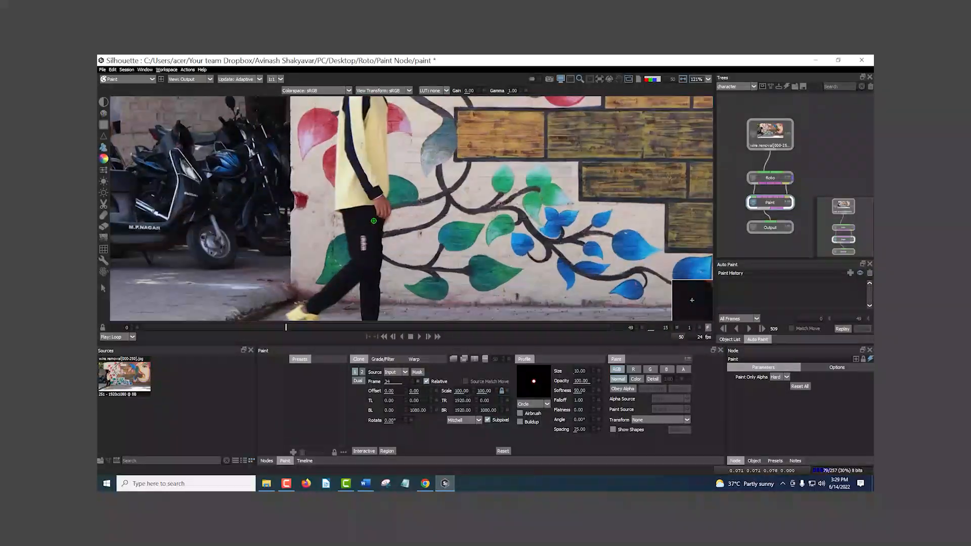
{"action": "scroll", "coordinate": [374, 221], "scroll_direction": "up", "scroll_amount": 1}
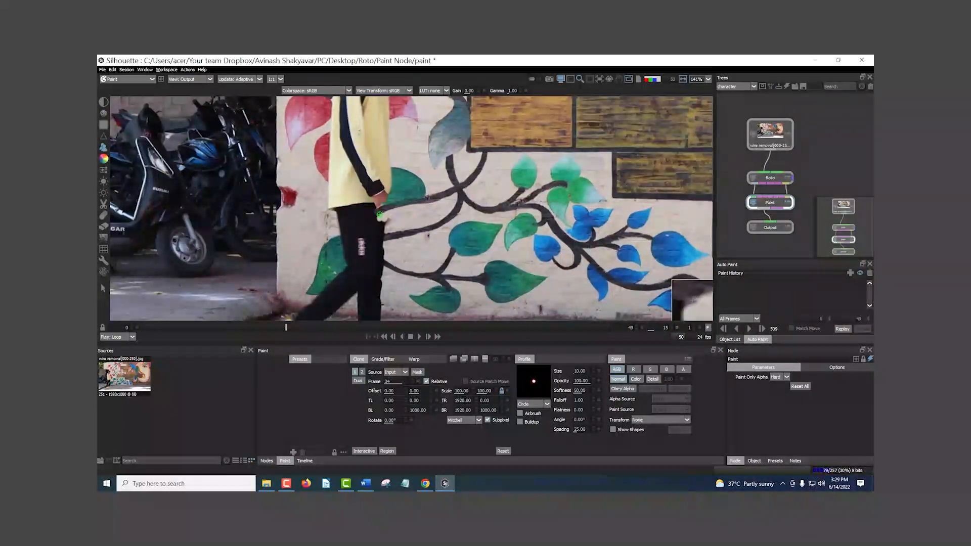
{"action": "left_click", "coordinate": [379, 215]}
{"action": "scroll", "coordinate": [382, 215], "scroll_direction": "up", "scroll_amount": 5}
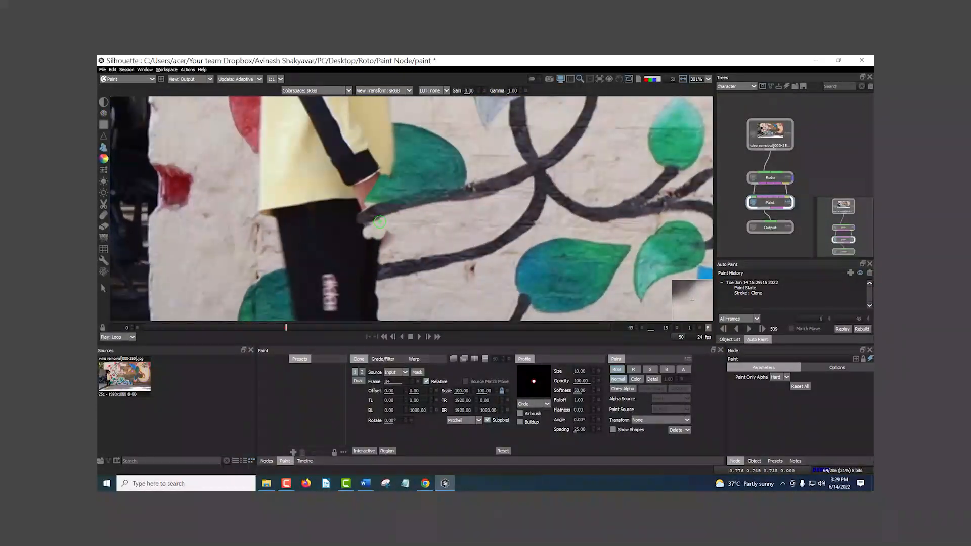
{"action": "scroll", "coordinate": [380, 221], "scroll_direction": "down", "scroll_amount": 5}
Step: Enlarge the clone brush to about 57 and paint the rest of the man out of frame 15
{"action": "mouse_move", "coordinate": [372, 231]}
{"action": "left_mouse_down"}
{"action": "mouse_move", "coordinate": [400, 237]}
{"action": "mouse_move", "coordinate": [321, 253]}
{"action": "mouse_move", "coordinate": [375, 189]}
{"action": "mouse_move", "coordinate": [344, 185]}
{"action": "mouse_move", "coordinate": [334, 152]}
{"action": "mouse_move", "coordinate": [339, 240]}
{"action": "mouse_move", "coordinate": [376, 194]}
{"action": "mouse_move", "coordinate": [357, 185]}
{"action": "mouse_move", "coordinate": [371, 129]}
{"action": "mouse_move", "coordinate": [361, 149]}
{"action": "mouse_move", "coordinate": [372, 184]}
{"action": "left_mouse_up"}
{"action": "scroll", "coordinate": [360, 192], "scroll_direction": "down", "scroll_amount": 4}
{"action": "scroll", "coordinate": [349, 177], "scroll_direction": "up", "scroll_amount": 2}
{"action": "left_click_drag", "start_coordinate": [384, 278], "coordinate": [401, 160]}
{"action": "mouse_move", "coordinate": [382, 262]}
{"action": "left_mouse_down"}
{"action": "mouse_move", "coordinate": [375, 305]}
{"action": "mouse_move", "coordinate": [405, 303]}
{"action": "mouse_move", "coordinate": [398, 295]}
{"action": "mouse_move", "coordinate": [412, 308]}
{"action": "mouse_move", "coordinate": [329, 295]}
{"action": "mouse_move", "coordinate": [321, 270]}
{"action": "mouse_move", "coordinate": [314, 282]}
{"action": "mouse_move", "coordinate": [314, 267]}
{"action": "mouse_move", "coordinate": [337, 278]}
{"action": "mouse_move", "coordinate": [371, 249]}
{"action": "mouse_move", "coordinate": [333, 270]}
{"action": "mouse_move", "coordinate": [383, 225]}
{"action": "mouse_move", "coordinate": [350, 248]}
{"action": "mouse_move", "coordinate": [376, 201]}
{"action": "mouse_move", "coordinate": [354, 253]}
{"action": "left_mouse_up"}
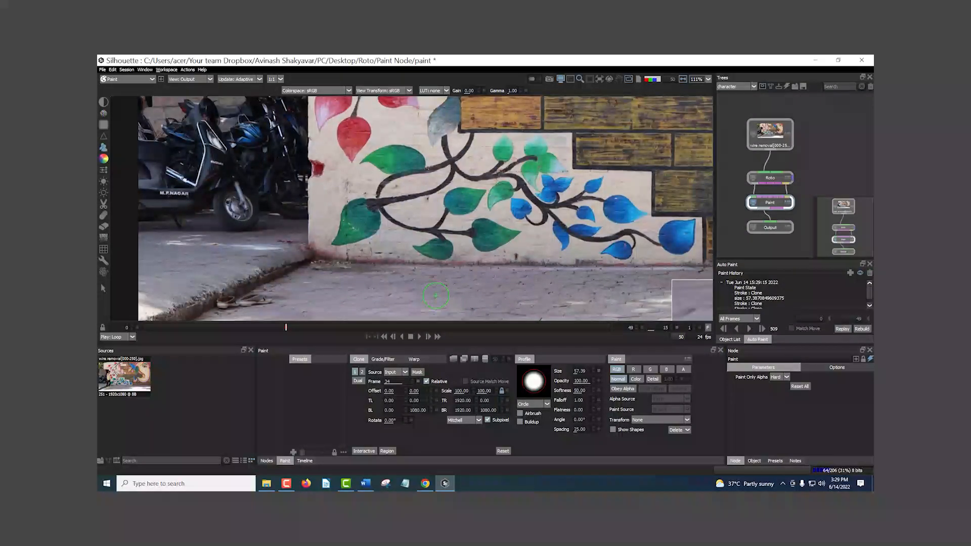
{"action": "scroll", "coordinate": [435, 296], "scroll_direction": "down", "scroll_amount": 5}
{"action": "scroll", "coordinate": [377, 203], "scroll_direction": "up", "scroll_amount": 3}
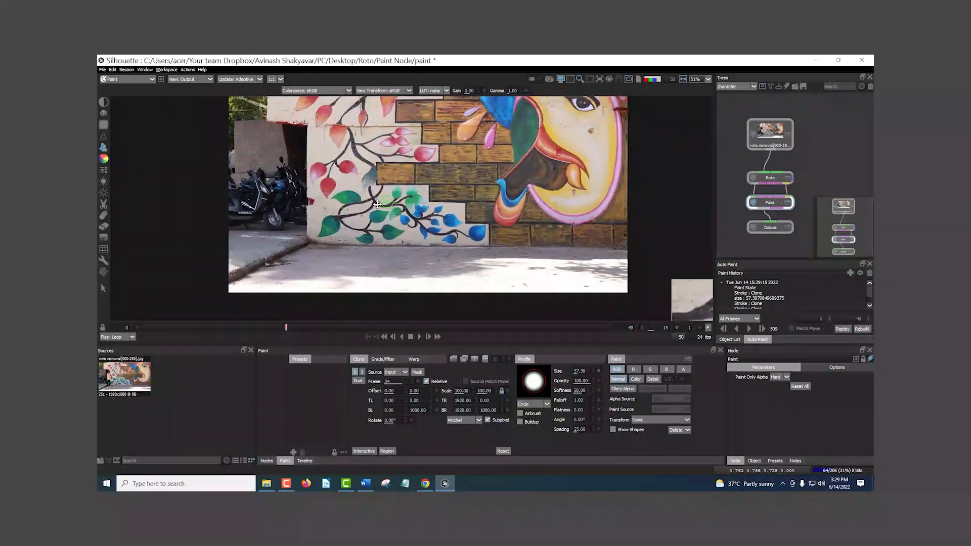
{"action": "left_click_drag", "start_coordinate": [377, 204], "coordinate": [339, 213]}
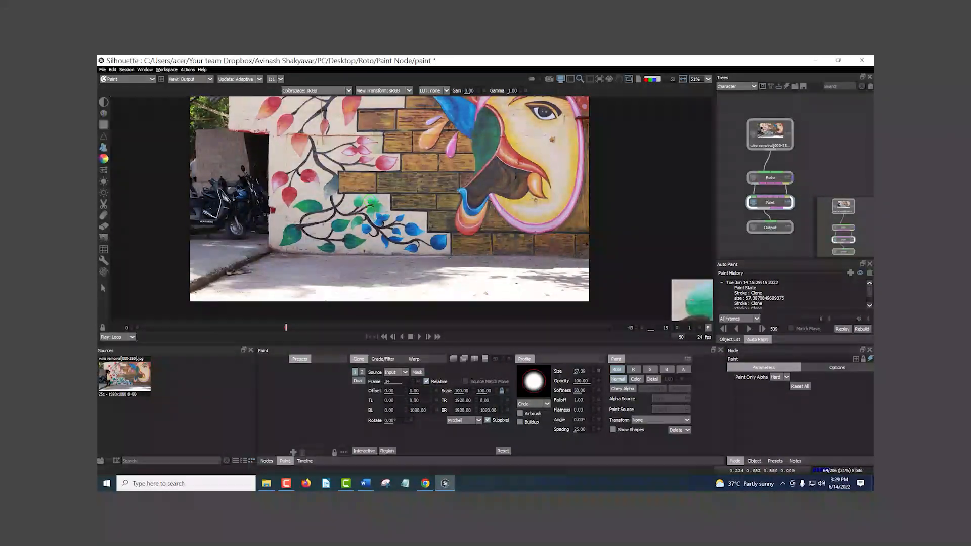
Step: Advance to frame 16 and clone clean background over the man from his feet up to his head
{"action": "key", "text": "Right"}
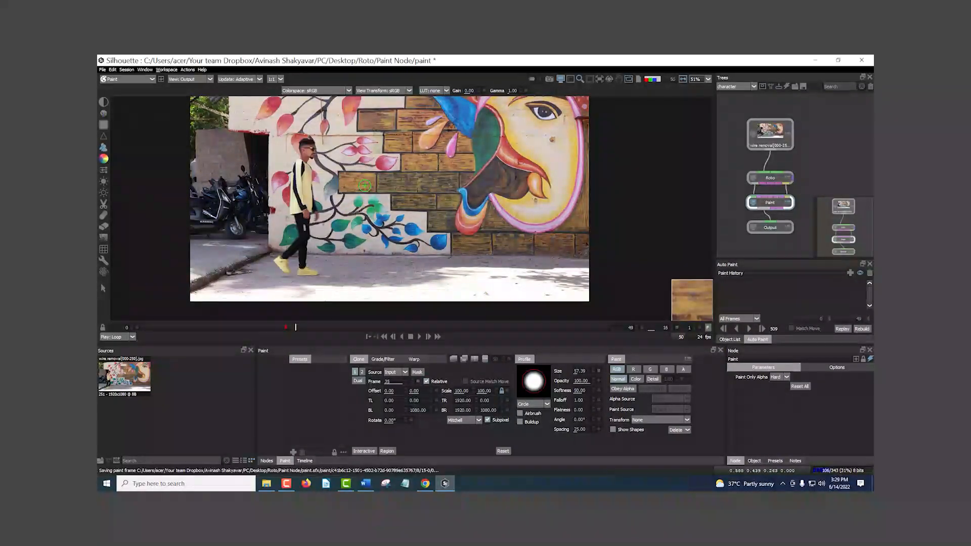
{"action": "left_click_drag", "start_coordinate": [321, 247], "coordinate": [353, 235]}
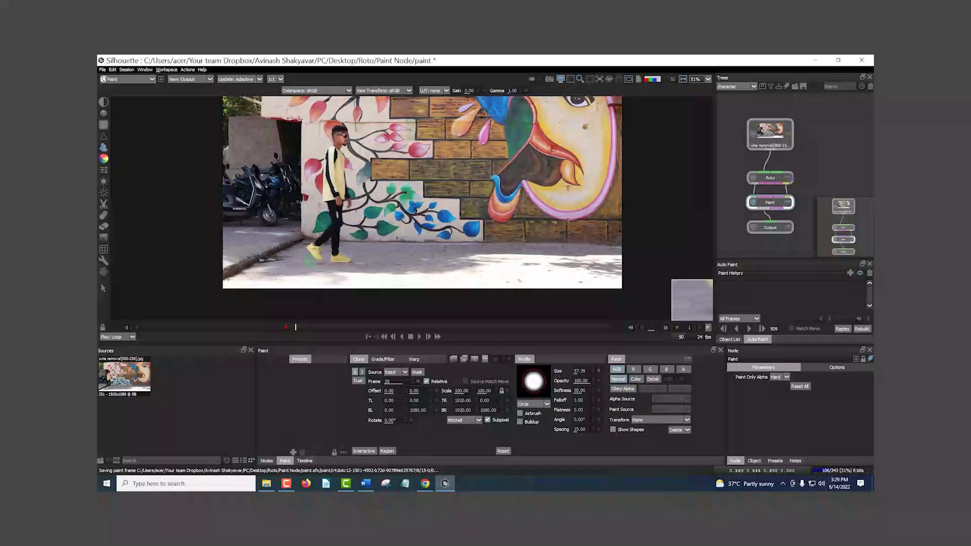
{"action": "scroll", "coordinate": [319, 267], "scroll_direction": "up", "scroll_amount": 6}
{"action": "scroll", "coordinate": [319, 267], "scroll_direction": "up", "scroll_amount": 2}
{"action": "mouse_move", "coordinate": [344, 250]}
{"action": "left_mouse_down"}
{"action": "mouse_move", "coordinate": [403, 255]}
{"action": "mouse_move", "coordinate": [326, 234]}
{"action": "mouse_move", "coordinate": [368, 232]}
{"action": "mouse_move", "coordinate": [293, 233]}
{"action": "mouse_move", "coordinate": [317, 212]}
{"action": "left_mouse_up"}
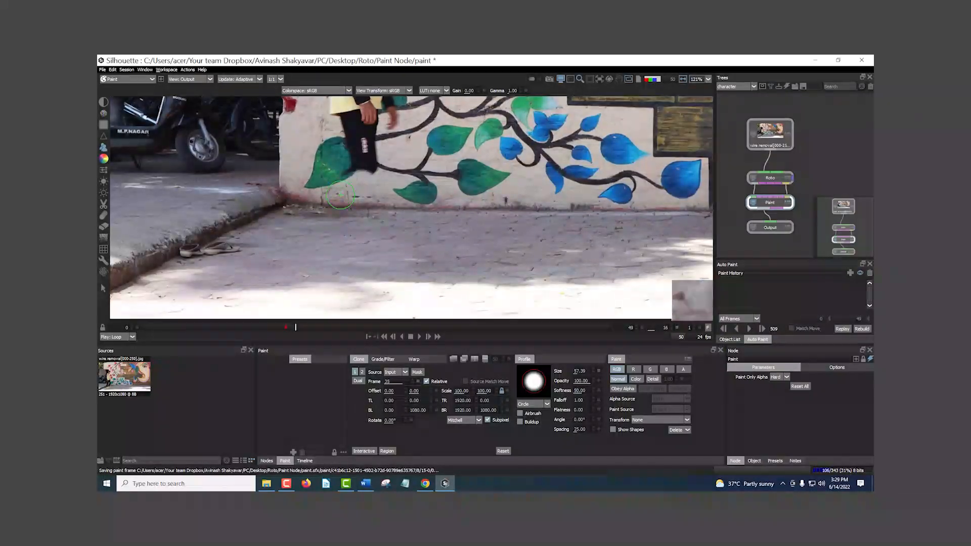
{"action": "mouse_move", "coordinate": [357, 135]}
{"action": "left_mouse_down"}
{"action": "mouse_move", "coordinate": [378, 155]}
{"action": "mouse_move", "coordinate": [371, 271]}
{"action": "mouse_move", "coordinate": [343, 241]}
{"action": "mouse_move", "coordinate": [380, 213]}
{"action": "left_mouse_up"}
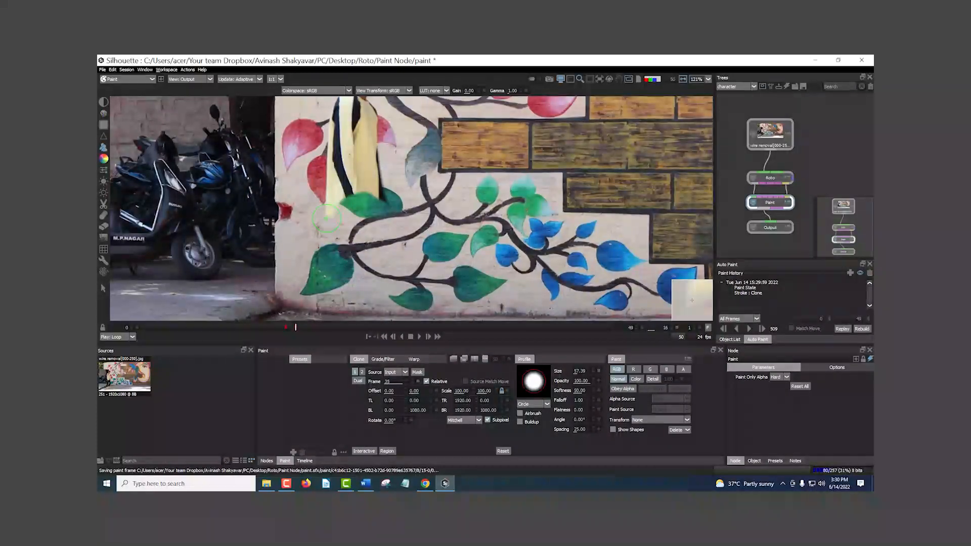
{"action": "mouse_move", "coordinate": [330, 178]}
{"action": "left_mouse_down"}
{"action": "mouse_move", "coordinate": [369, 147]}
{"action": "mouse_move", "coordinate": [339, 138]}
{"action": "mouse_move", "coordinate": [351, 126]}
{"action": "mouse_move", "coordinate": [357, 200]}
{"action": "left_mouse_up"}
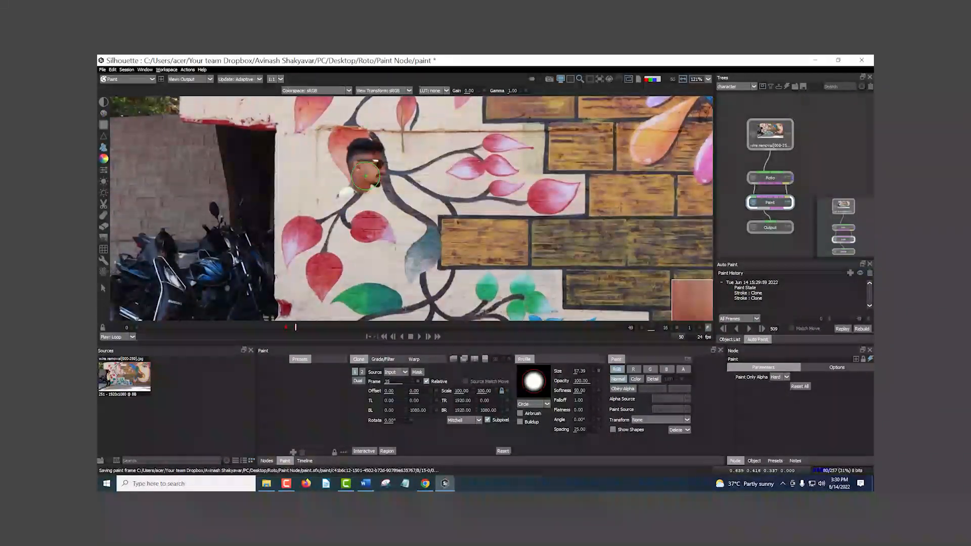
{"action": "mouse_move", "coordinate": [340, 158]}
{"action": "left_mouse_down"}
{"action": "mouse_move", "coordinate": [372, 168]}
{"action": "mouse_move", "coordinate": [383, 143]}
{"action": "left_mouse_up"}
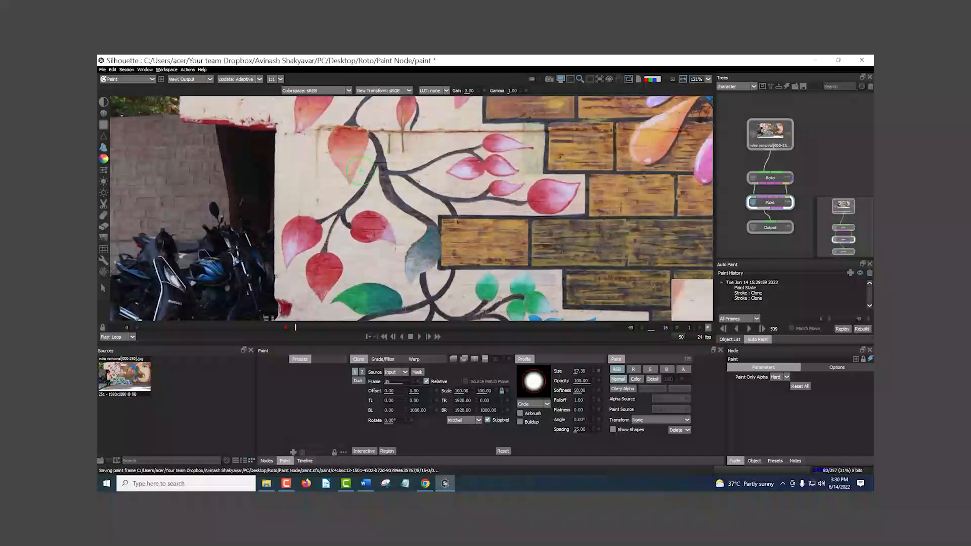
Step: Compare the cloned result on frames 15 and 16 by flipping between them, especially around the wall's lower corner
{"action": "scroll", "coordinate": [354, 187], "scroll_direction": "down", "scroll_amount": 3}
{"action": "left_click_drag", "start_coordinate": [395, 244], "coordinate": [393, 184]}
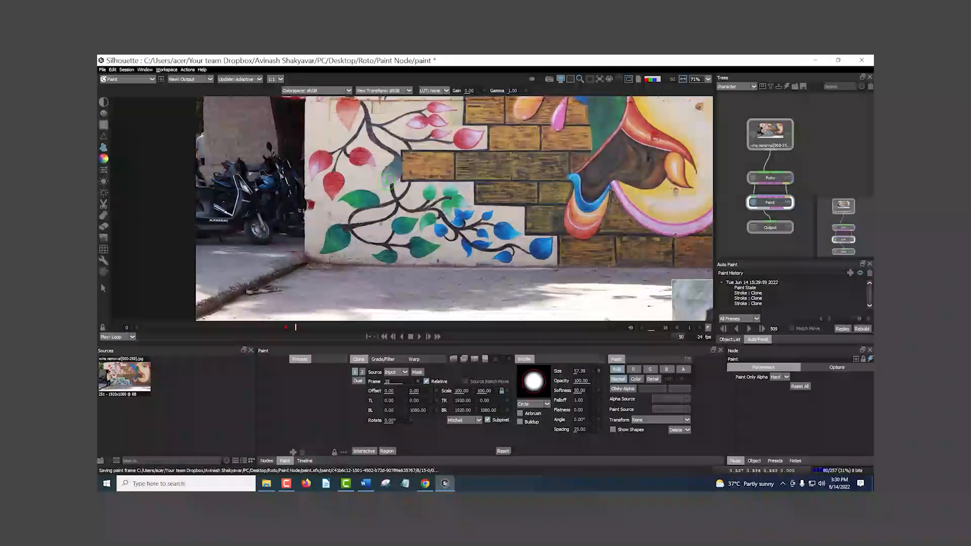
{"action": "key", "text": "Left"}
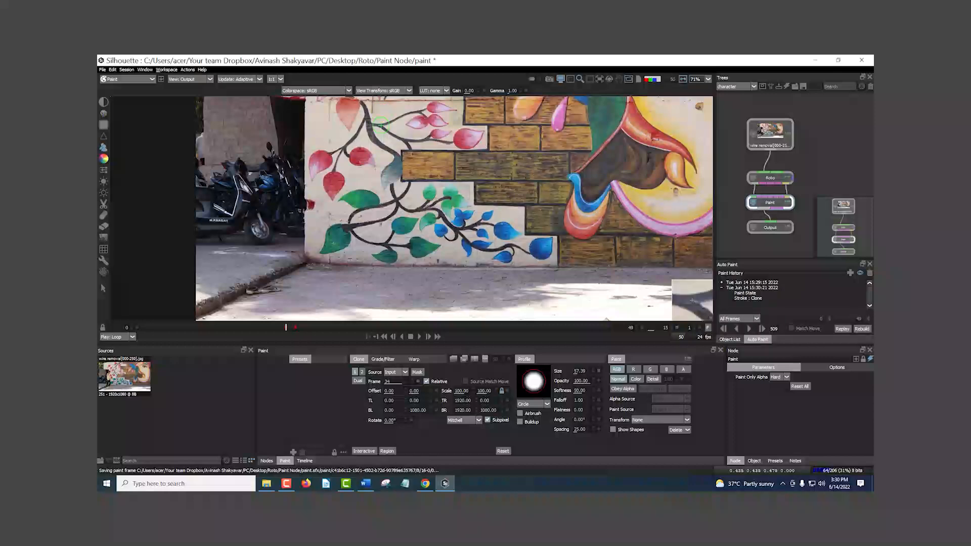
{"action": "key", "text": "Left"}
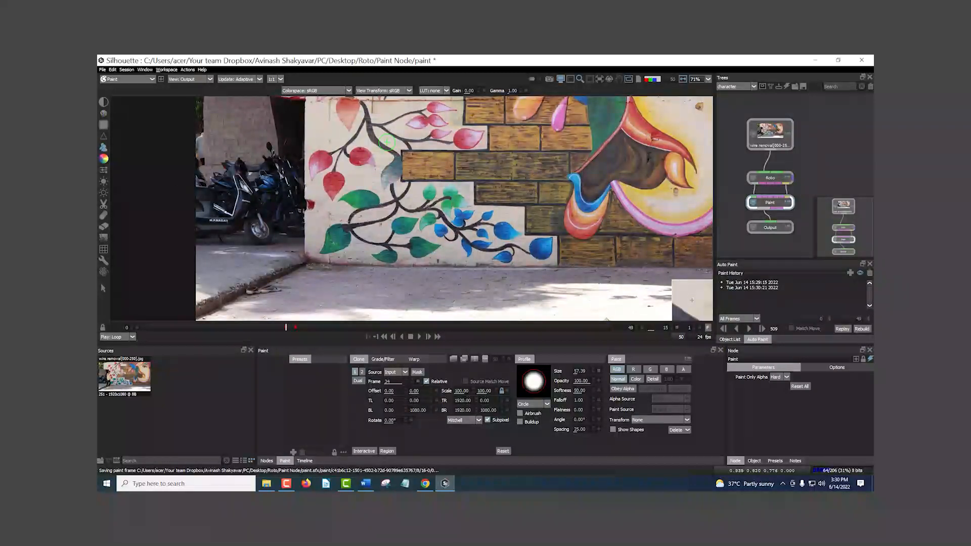
{"action": "scroll", "coordinate": [316, 257], "scroll_direction": "up", "scroll_amount": 4}
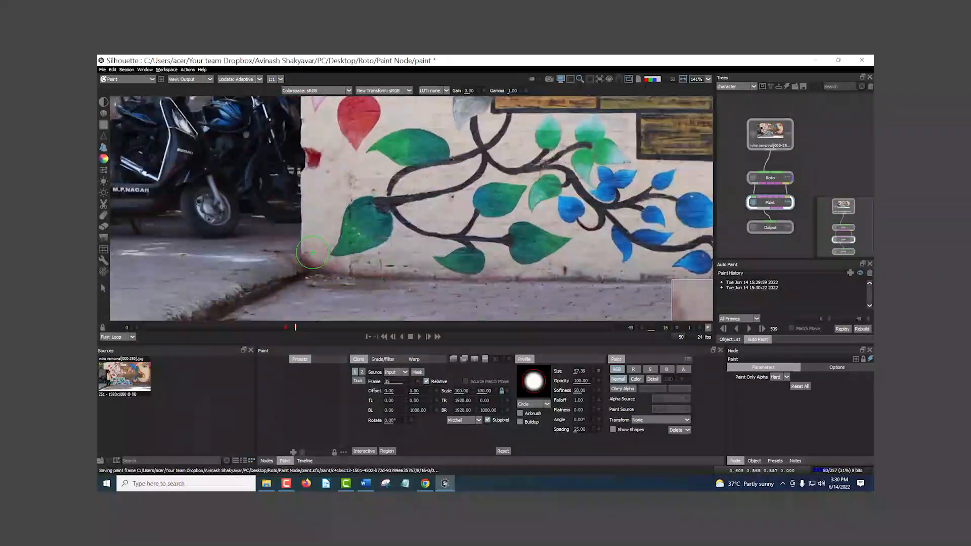
{"action": "scroll", "coordinate": [374, 246], "scroll_direction": "up", "scroll_amount": 3}
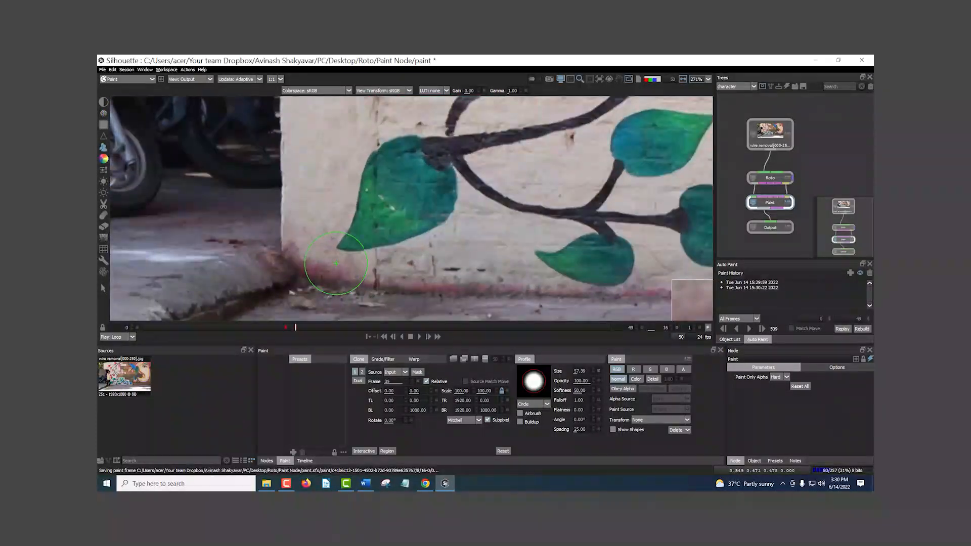
{"action": "key", "text": "Left"}
{"action": "key", "text": "Right"}
{"action": "key", "text": "Left"}
{"action": "key", "text": "Right"}
{"action": "key", "text": "Left"}
{"action": "key", "text": "Right"}
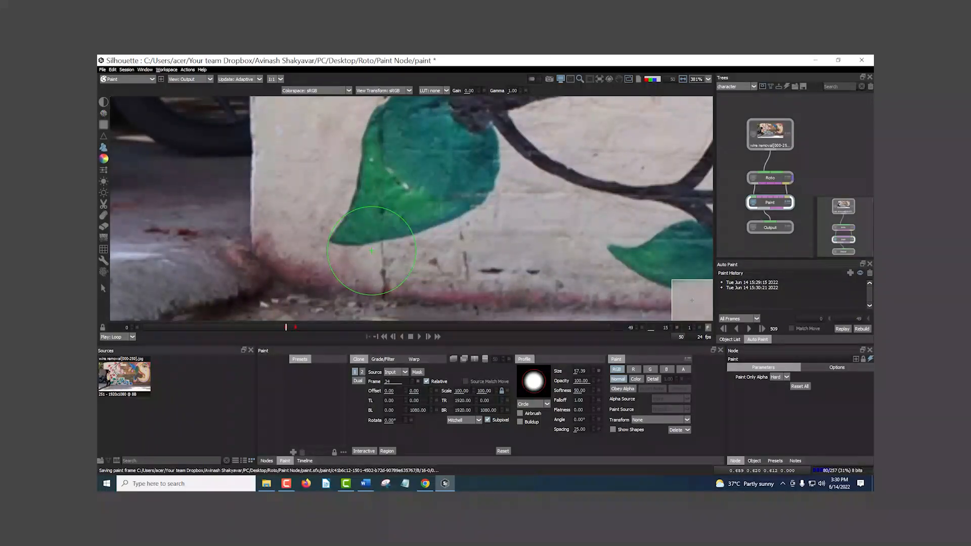
{"action": "scroll", "coordinate": [371, 247], "scroll_direction": "down", "scroll_amount": 1}
{"action": "scroll", "coordinate": [371, 248], "scroll_direction": "down", "scroll_amount": 4}
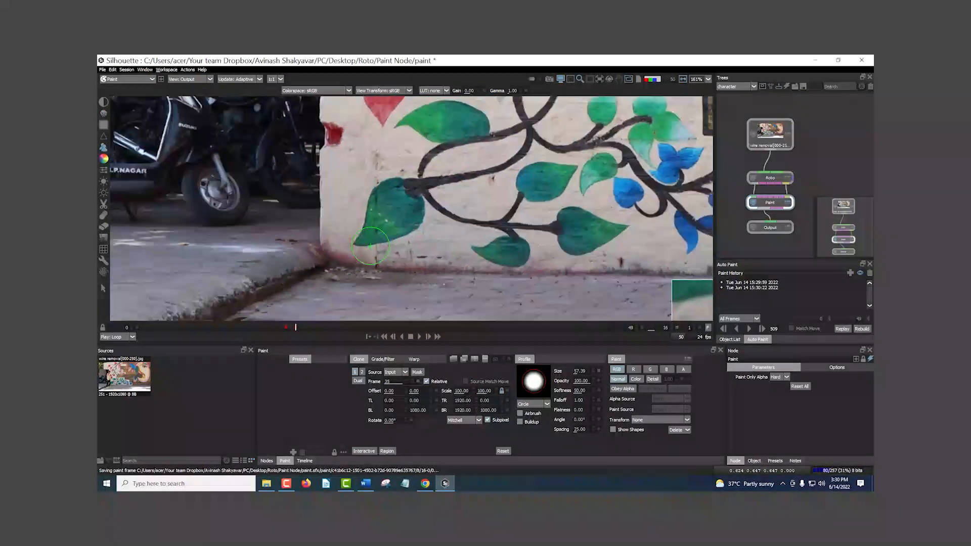
{"action": "scroll", "coordinate": [372, 225], "scroll_direction": "down", "scroll_amount": 3}
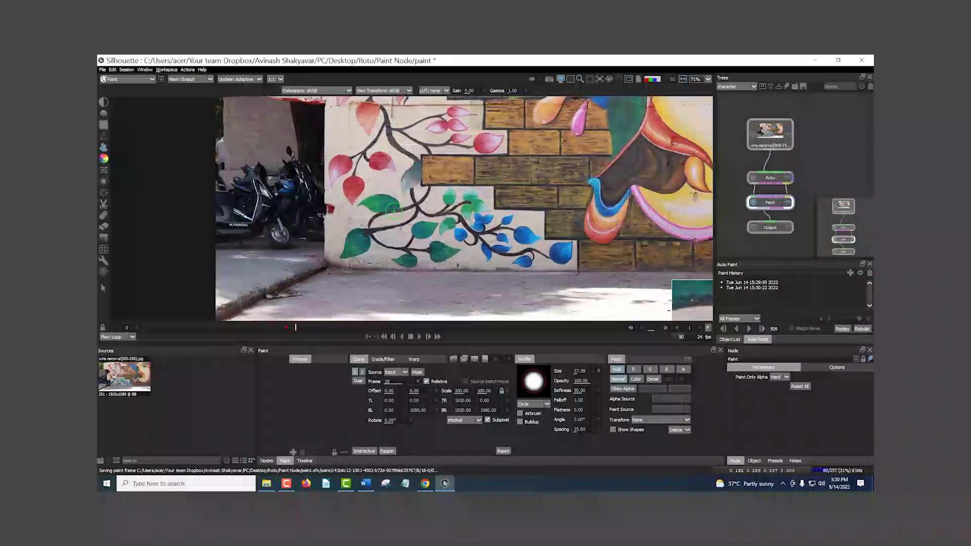
Step: Delete both paint history entries on frame 16, rebuilding the frame after each deletion
{"action": "left_click", "coordinate": [741, 288]}
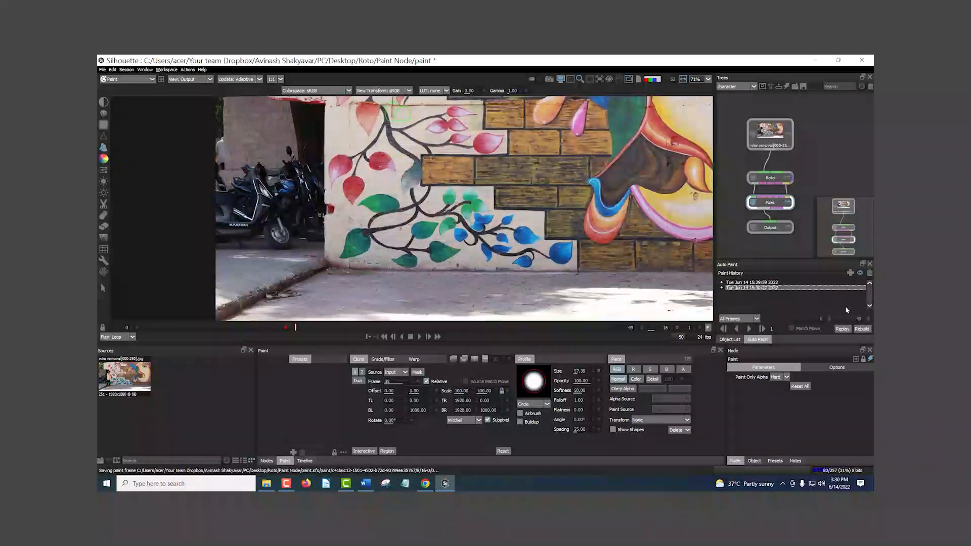
{"action": "left_click", "coordinate": [868, 273]}
{"action": "left_click", "coordinate": [481, 280]}
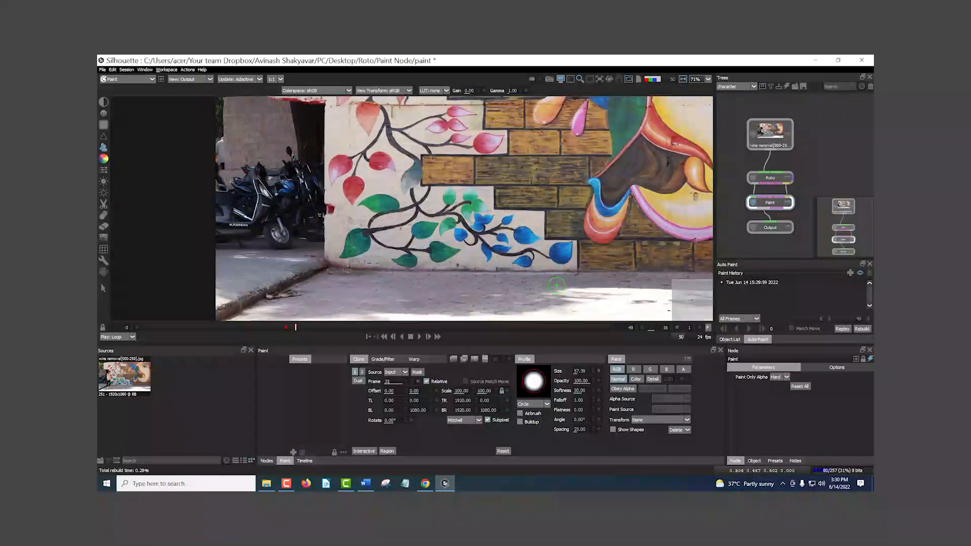
{"action": "left_click", "coordinate": [765, 283]}
{"action": "left_click", "coordinate": [869, 273]}
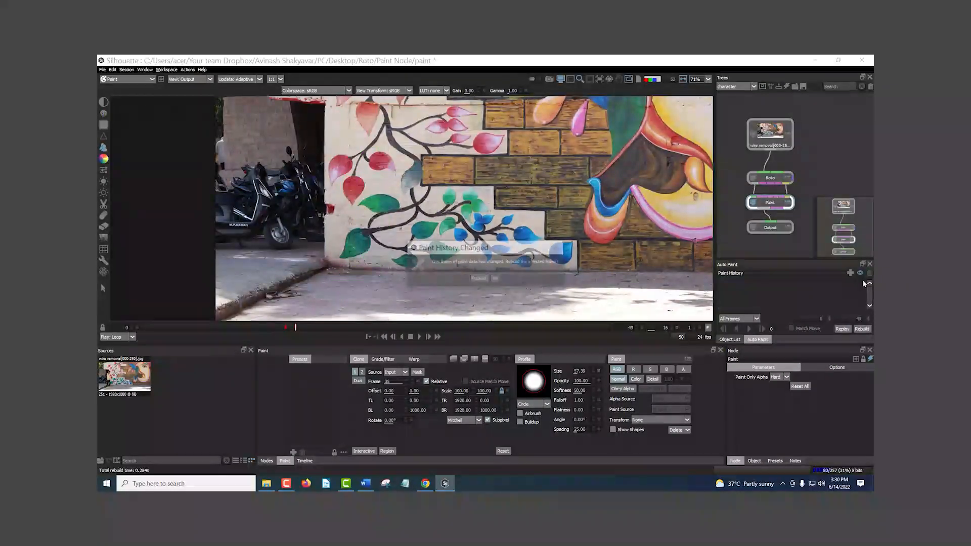
{"action": "left_click", "coordinate": [479, 278]}
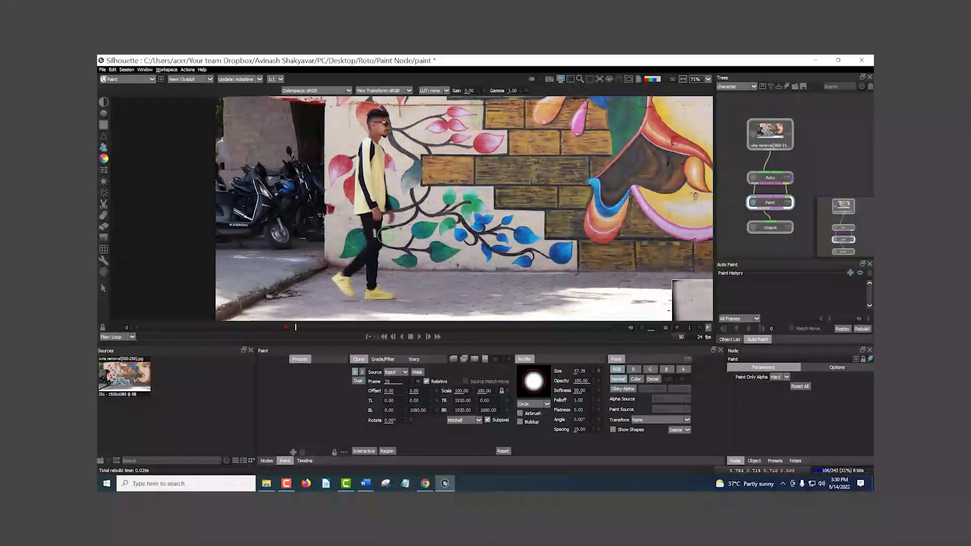
Step: Return to frame 15 and delete the Paint node with its clone strokes from the node tree
{"action": "scroll", "coordinate": [371, 154], "scroll_direction": "up", "scroll_amount": 3}
{"action": "scroll", "coordinate": [370, 154], "scroll_direction": "down", "scroll_amount": 2}
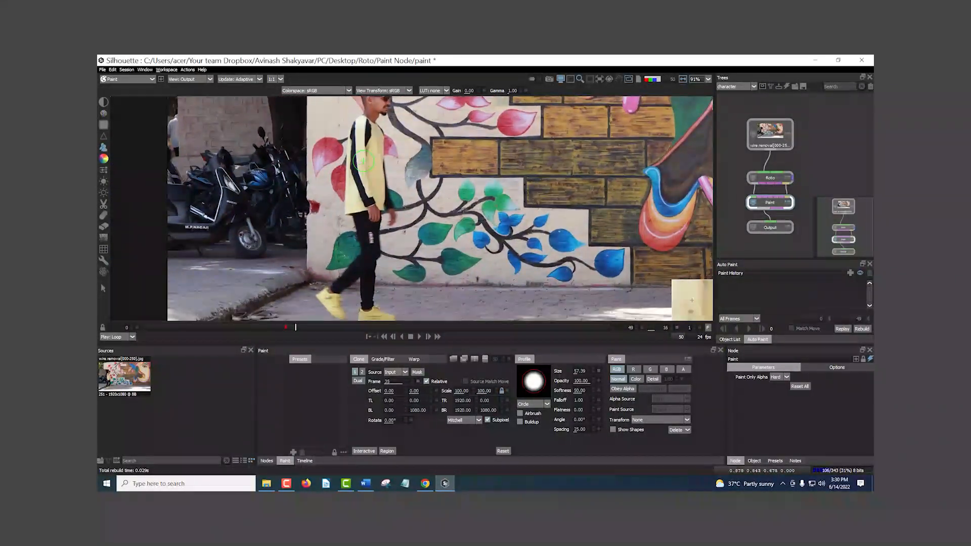
{"action": "left_click_drag", "start_coordinate": [296, 329], "coordinate": [289, 329]}
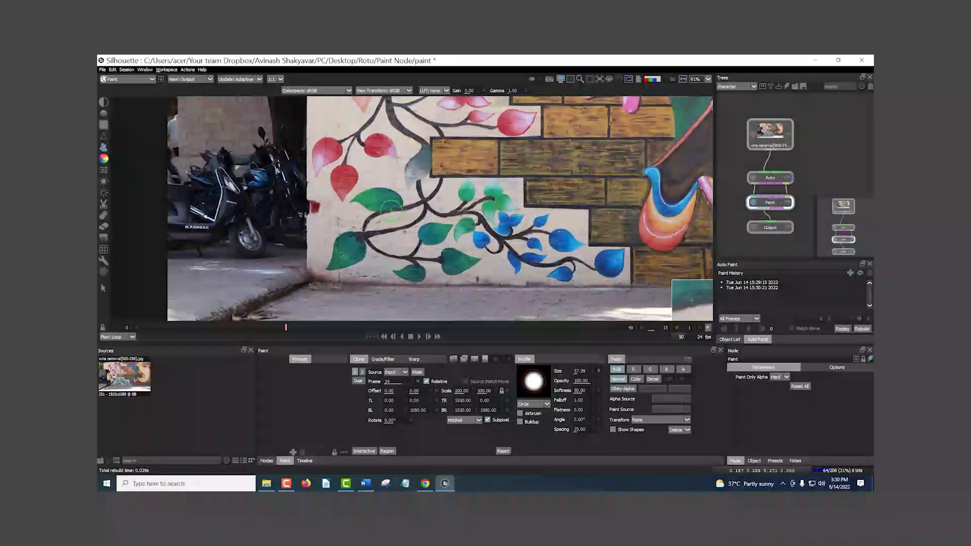
{"action": "left_click", "coordinate": [103, 289]}
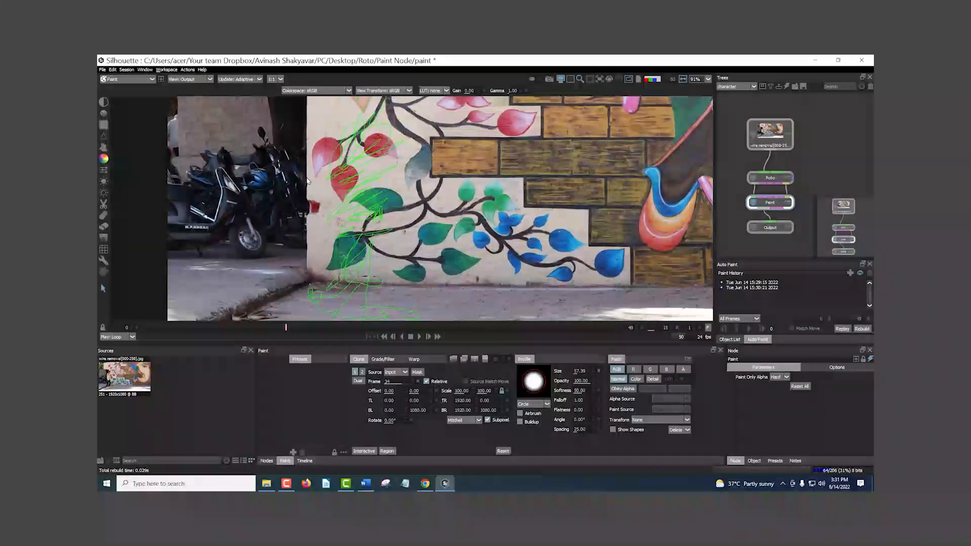
{"action": "key", "text": "Delete"}
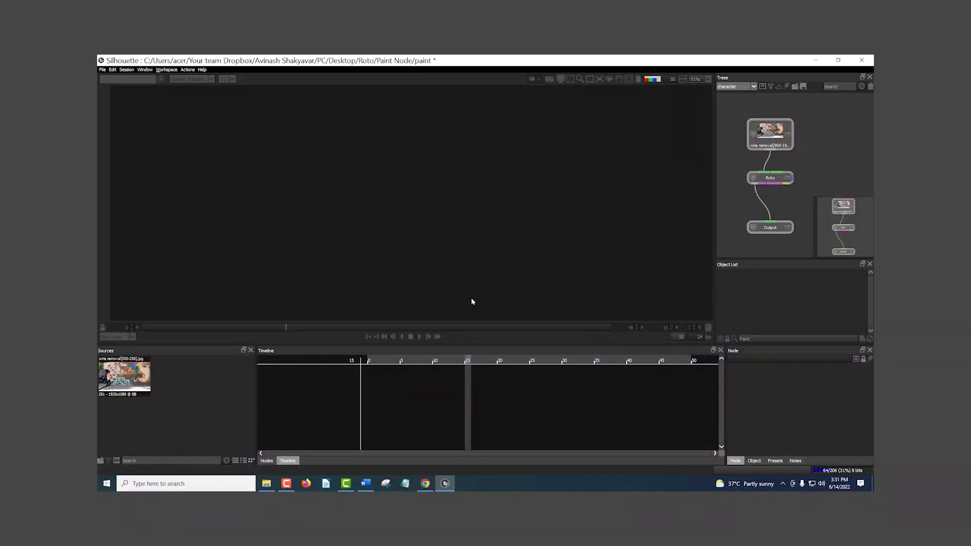
Step: Clear the old node tree and create a new session with a Paint node from the wire removal source clip
{"action": "left_click", "coordinate": [150, 375]}
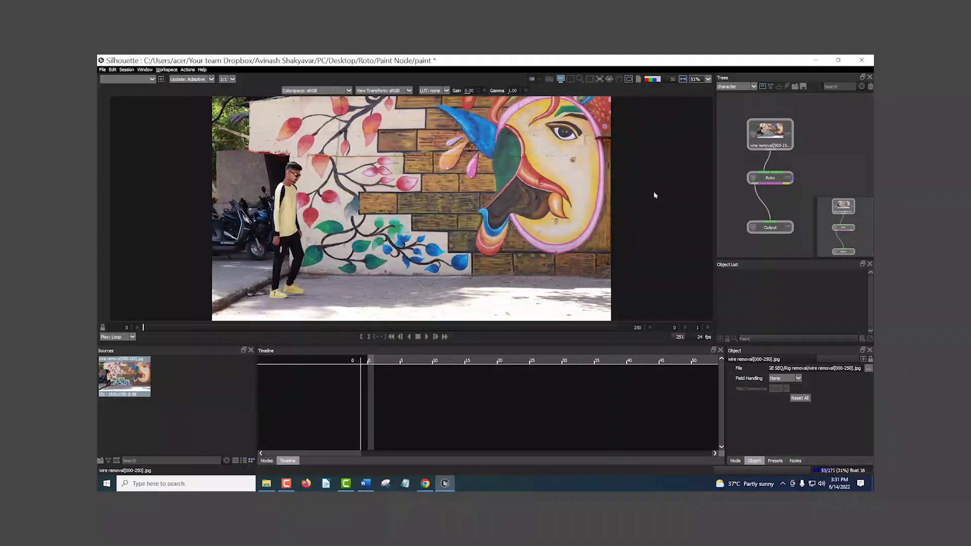
{"action": "left_click", "coordinate": [266, 460]}
{"action": "left_click_drag", "start_coordinate": [504, 387], "coordinate": [772, 204]}
{"action": "left_click_drag", "start_coordinate": [734, 163], "coordinate": [804, 242]}
{"action": "key", "text": "Delete"}
{"action": "left_click", "coordinate": [126, 70]}
{"action": "left_click", "coordinate": [136, 79]}
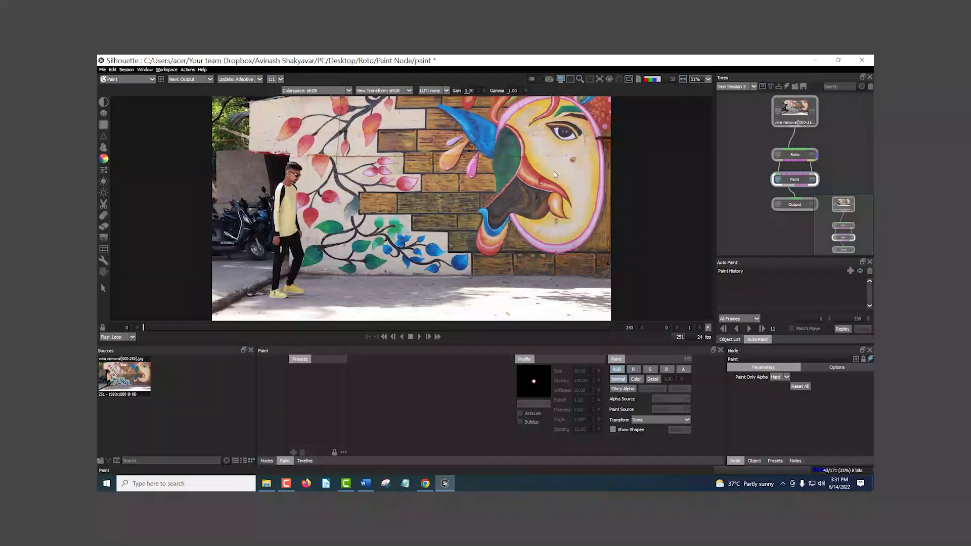
Step: Go to frame 15 in the new session
{"action": "left_click_drag", "start_coordinate": [306, 198], "coordinate": [266, 193]}
{"action": "left_click_drag", "start_coordinate": [239, 333], "coordinate": [182, 334]}
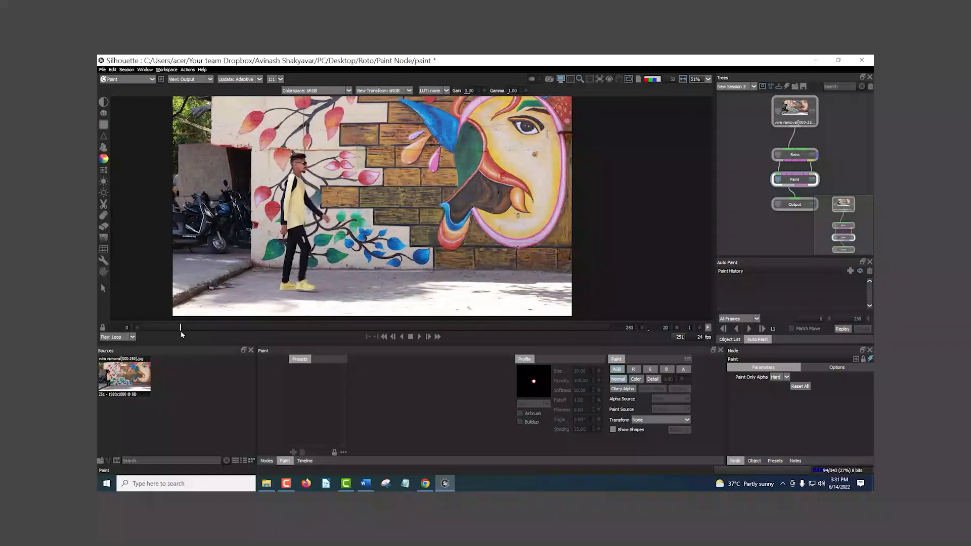
{"action": "left_click", "coordinate": [672, 330]}
{"action": "left_click", "coordinate": [671, 329]}
{"action": "left_click", "coordinate": [671, 330]}
{"action": "left_click", "coordinate": [671, 330]}
{"action": "left_click", "coordinate": [671, 330]}
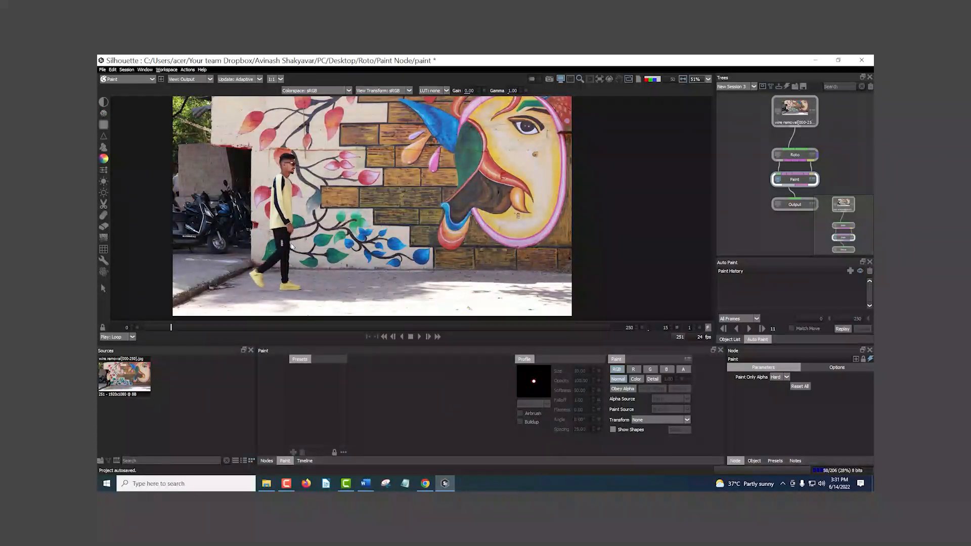
Step: Step through the frames around 15 to examine the walking man's legs, ending on frame 14
{"action": "left_click_drag", "start_coordinate": [292, 244], "coordinate": [367, 241]}
{"action": "scroll", "coordinate": [368, 242], "scroll_direction": "up", "scroll_amount": 5}
{"action": "left_click_drag", "start_coordinate": [484, 266], "coordinate": [489, 250]}
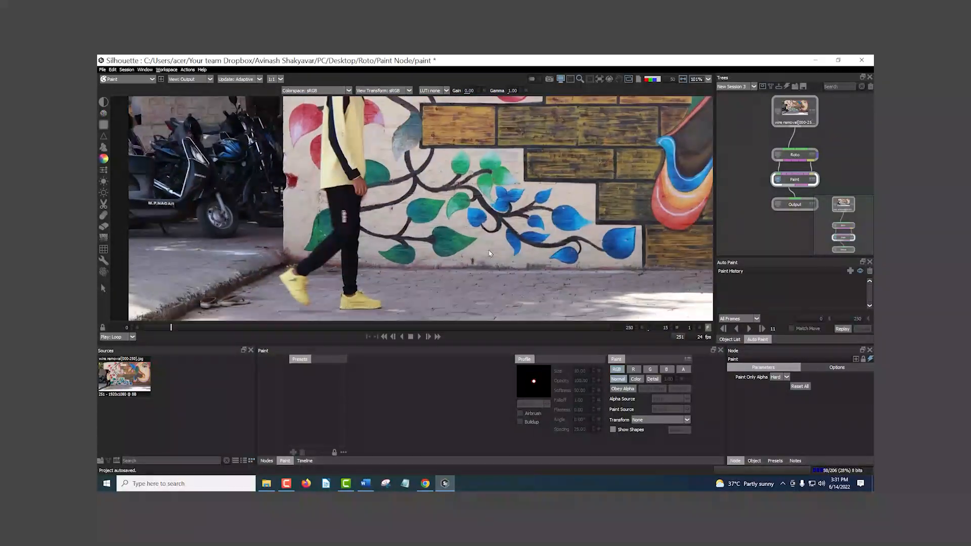
{"action": "left_click", "coordinate": [671, 326]}
{"action": "left_click", "coordinate": [671, 327]}
{"action": "left_click", "coordinate": [671, 327]}
{"action": "left_click", "coordinate": [671, 327]}
{"action": "left_click", "coordinate": [671, 327]}
{"action": "left_click", "coordinate": [671, 329]}
{"action": "left_click", "coordinate": [672, 330]}
{"action": "left_click", "coordinate": [672, 329]}
{"action": "left_click", "coordinate": [671, 329]}
{"action": "left_click", "coordinate": [672, 329]}
{"action": "left_click", "coordinate": [671, 329]}
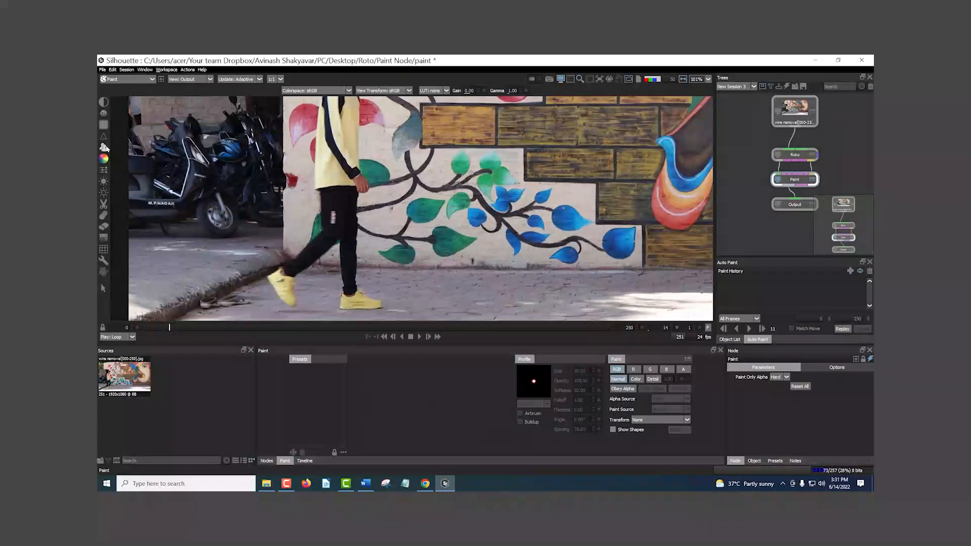
Step: Activate the Clone brush and enable its onion-skin overlay
{"action": "left_click", "coordinate": [104, 148]}
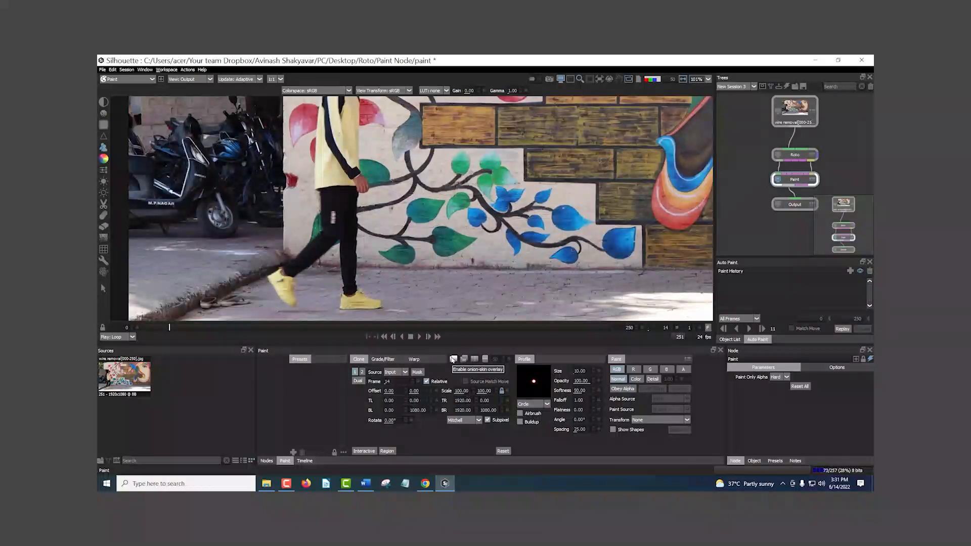
{"action": "left_click", "coordinate": [453, 359]}
{"action": "left_click_drag", "start_coordinate": [277, 187], "coordinate": [318, 204]}
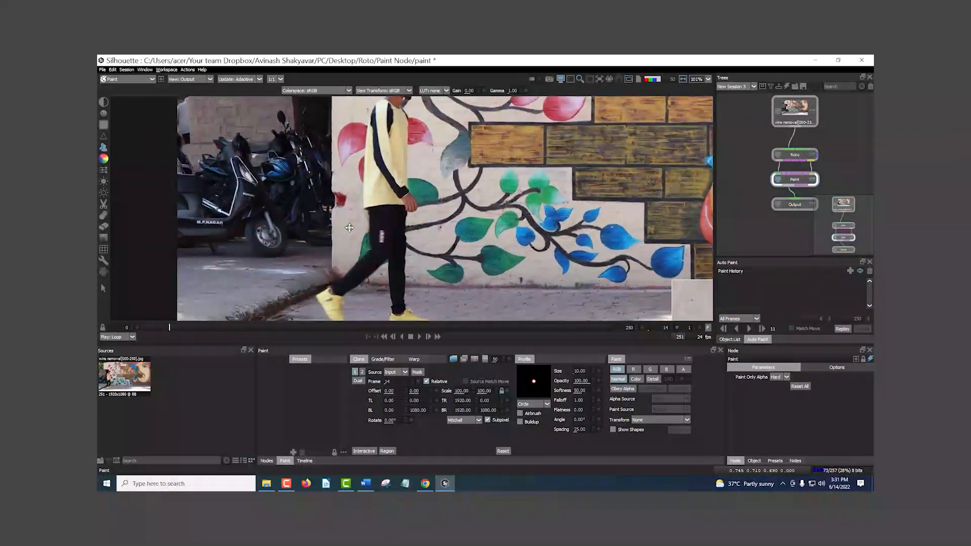
{"action": "scroll", "coordinate": [318, 204], "scroll_direction": "up", "scroll_amount": 4}
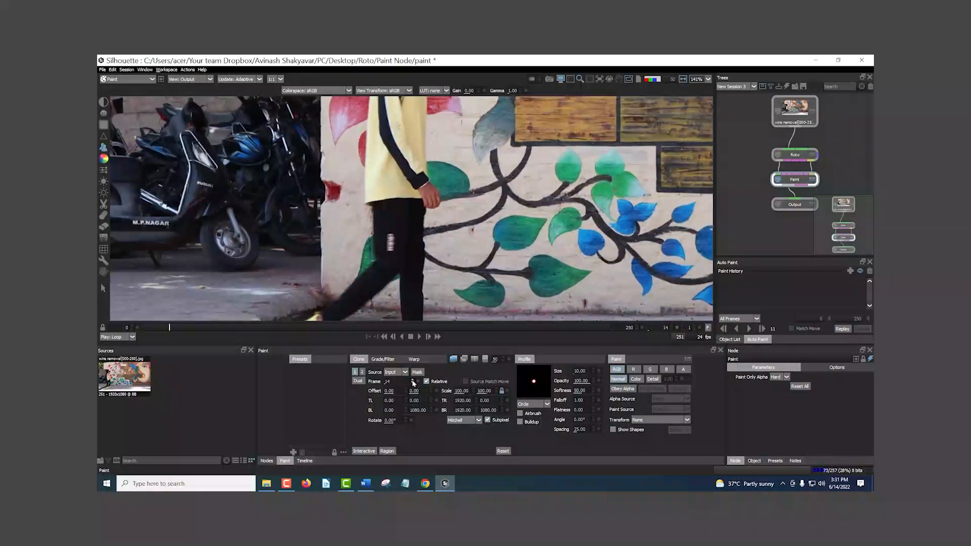
Step: Advance to frame 15 and set the clone source frame to 24
{"action": "left_click", "coordinate": [671, 327]}
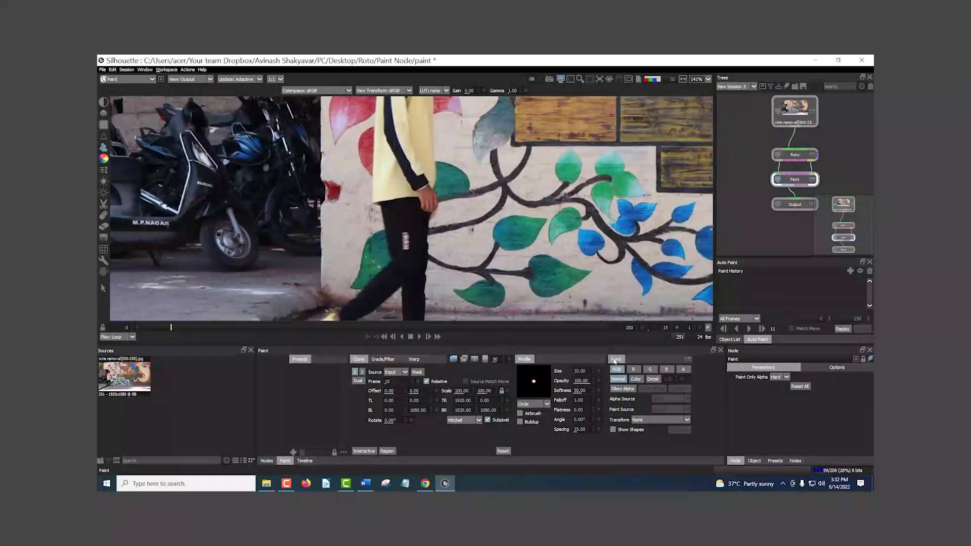
{"action": "left_click", "coordinate": [398, 381]}
{"action": "left_click", "coordinate": [406, 393]}
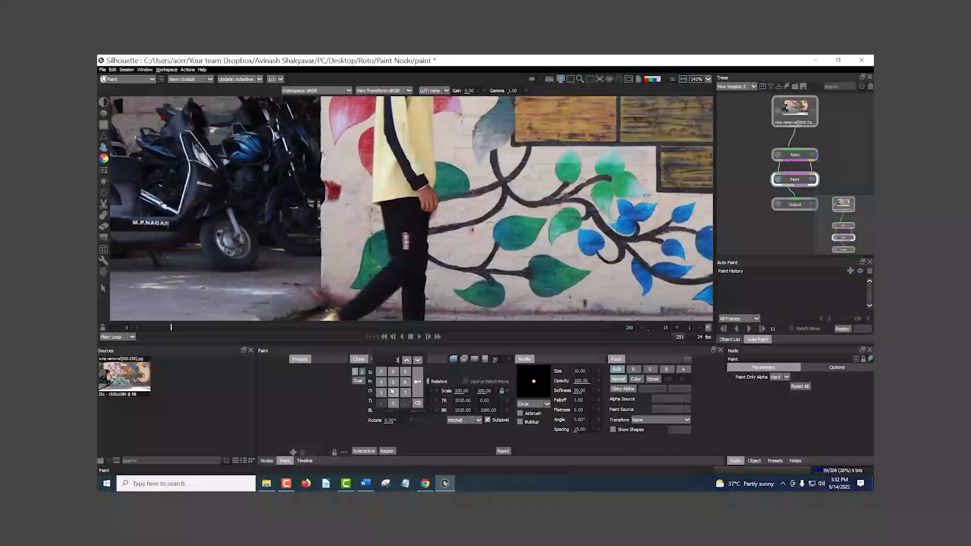
{"action": "left_click", "coordinate": [416, 392]}
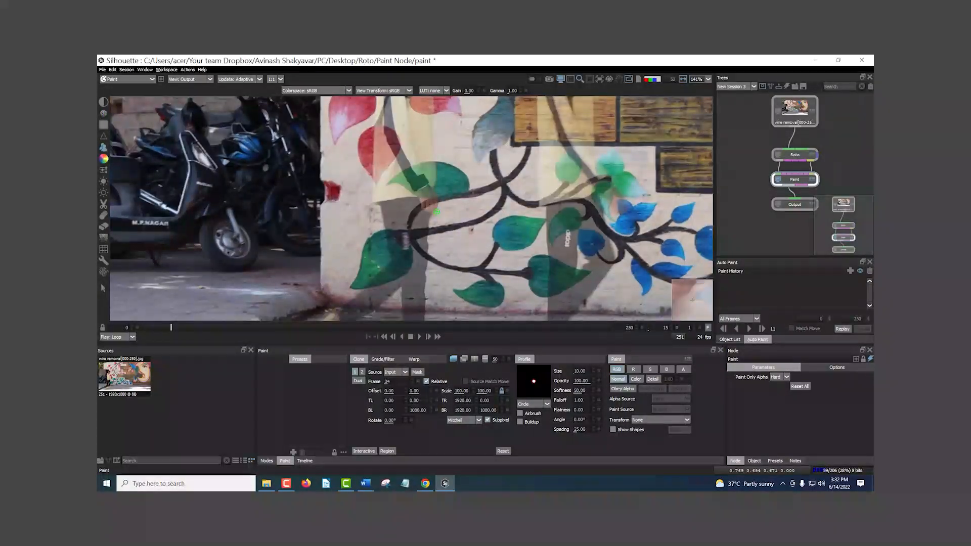
Step: Examine how source frame 24 overlaps the man on frame 15 and switch from the onion-skin to the difference overlay
{"action": "scroll", "coordinate": [436, 212], "scroll_direction": "down", "scroll_amount": 2}
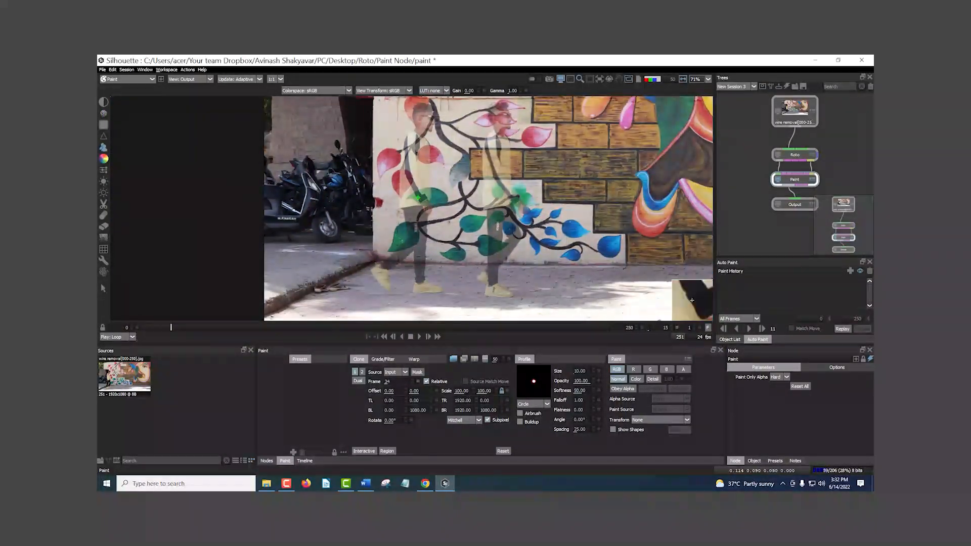
{"action": "scroll", "coordinate": [415, 184], "scroll_direction": "up", "scroll_amount": 1}
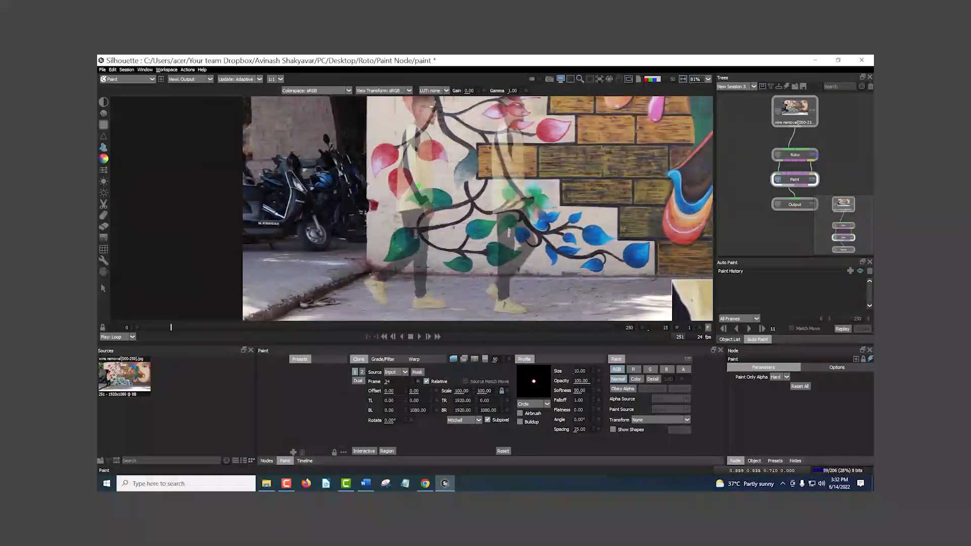
{"action": "scroll", "coordinate": [419, 185], "scroll_direction": "up", "scroll_amount": 4}
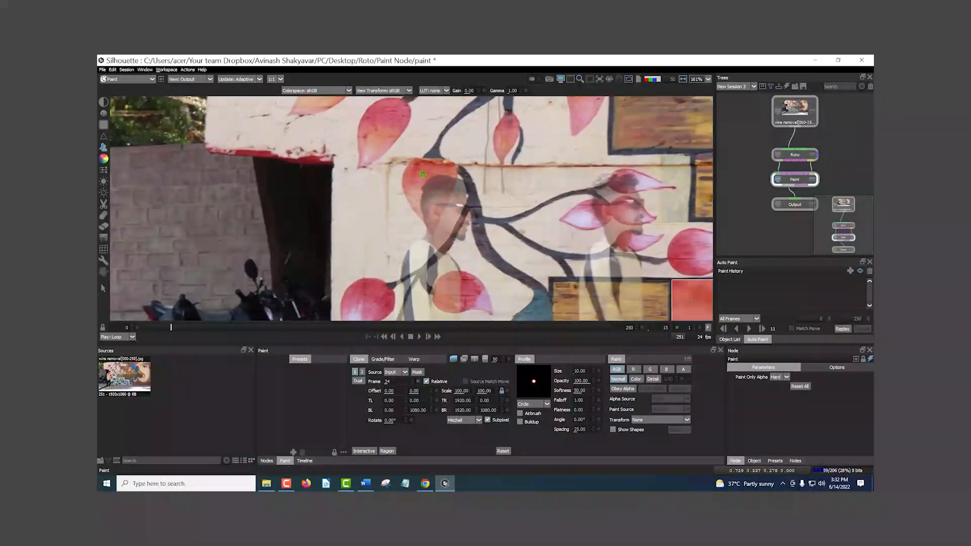
{"action": "scroll", "coordinate": [422, 173], "scroll_direction": "up", "scroll_amount": 4}
{"action": "scroll", "coordinate": [461, 154], "scroll_direction": "down", "scroll_amount": 6}
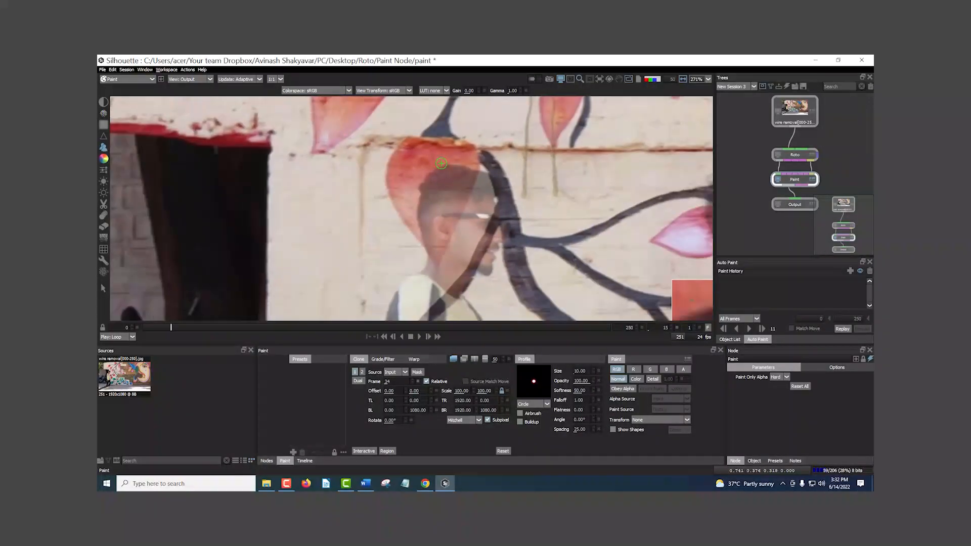
{"action": "scroll", "coordinate": [448, 272], "scroll_direction": "down", "scroll_amount": 3}
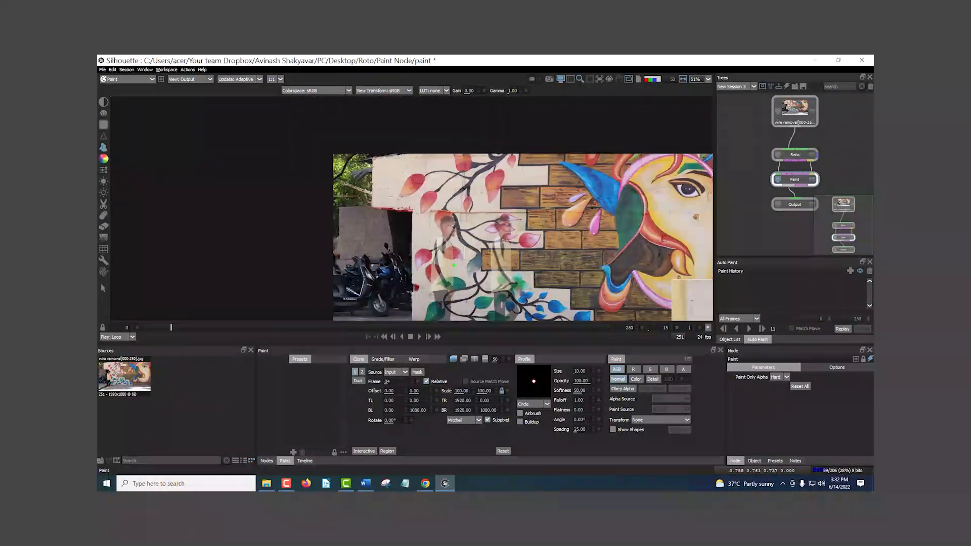
{"action": "scroll", "coordinate": [401, 205], "scroll_direction": "up", "scroll_amount": 2}
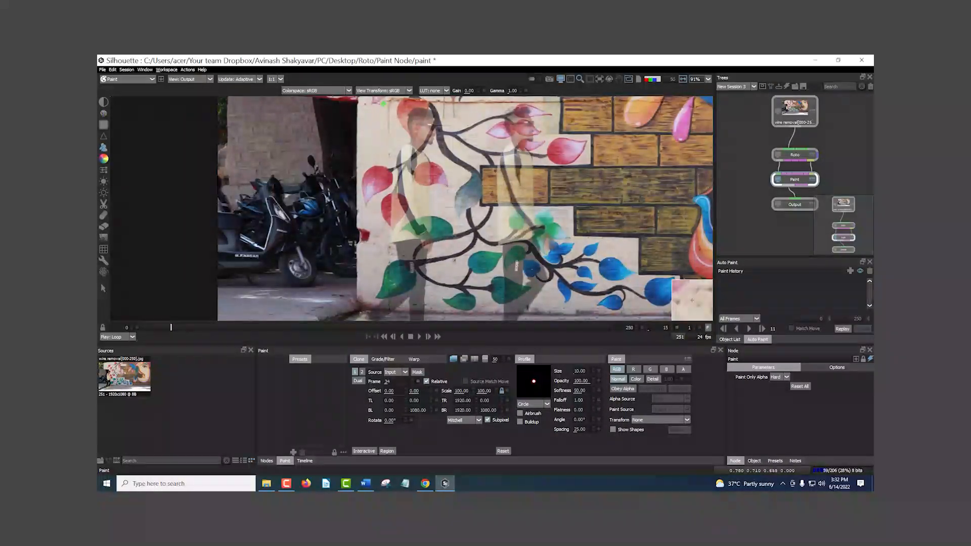
{"action": "left_click", "coordinate": [464, 359]}
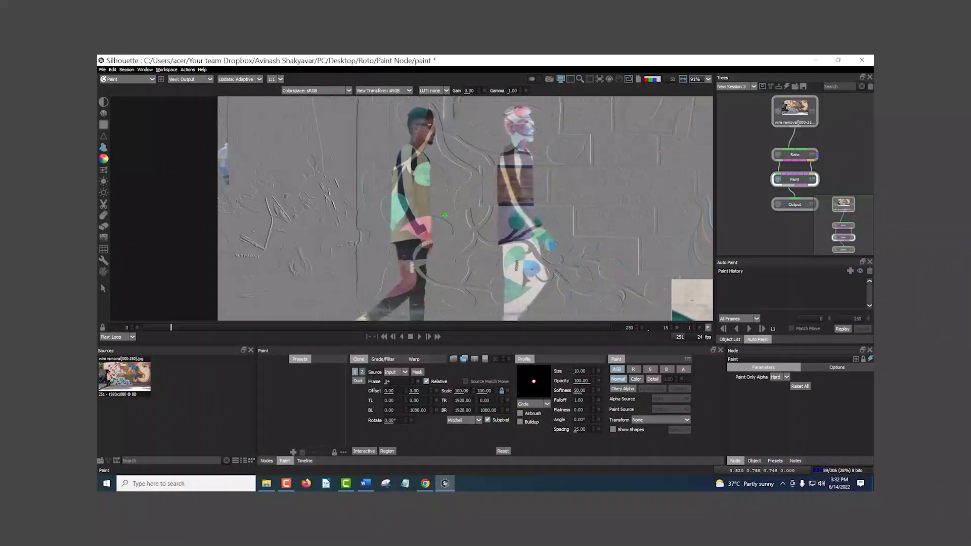
Step: Align the clone source with the wall on frame 15 by setting its horizontal offset to -2.00
{"action": "scroll", "coordinate": [320, 204], "scroll_direction": "up", "scroll_amount": 5}
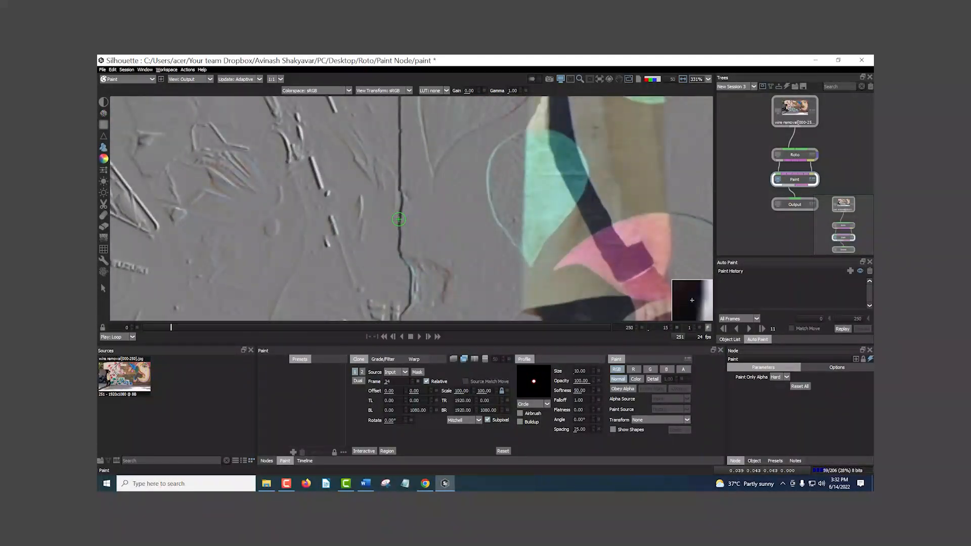
{"action": "scroll", "coordinate": [399, 219], "scroll_direction": "down", "scroll_amount": 5}
{"action": "left_click_drag", "start_coordinate": [399, 217], "coordinate": [352, 243]}
{"action": "left_click_drag", "start_coordinate": [436, 137], "coordinate": [416, 149]}
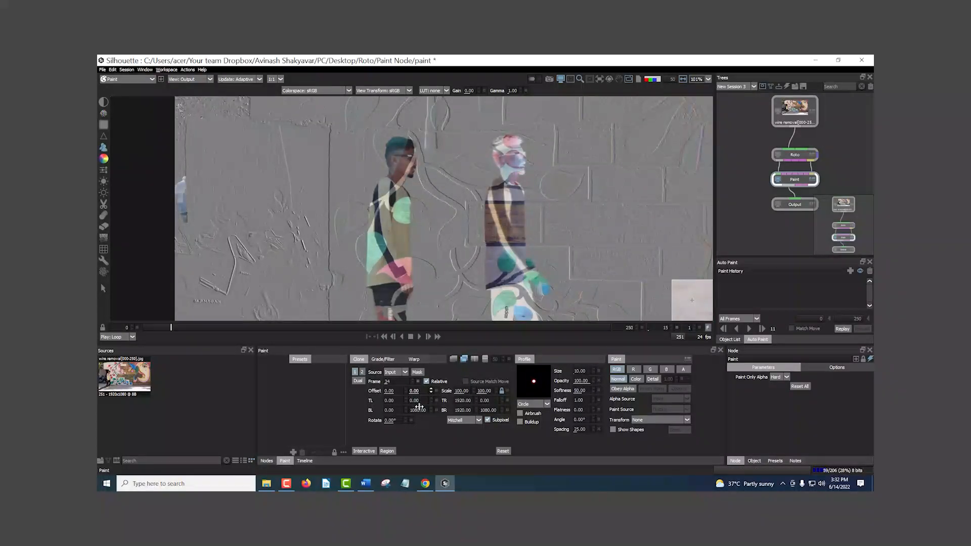
{"action": "left_click", "coordinate": [406, 389]}
{"action": "left_click", "coordinate": [406, 390]}
{"action": "left_click", "coordinate": [406, 390]}
{"action": "left_click", "coordinate": [406, 393]}
{"action": "left_click", "coordinate": [406, 393]}
{"action": "left_click", "coordinate": [406, 393]}
{"action": "left_click", "coordinate": [406, 393]}
{"action": "left_click", "coordinate": [406, 393]}
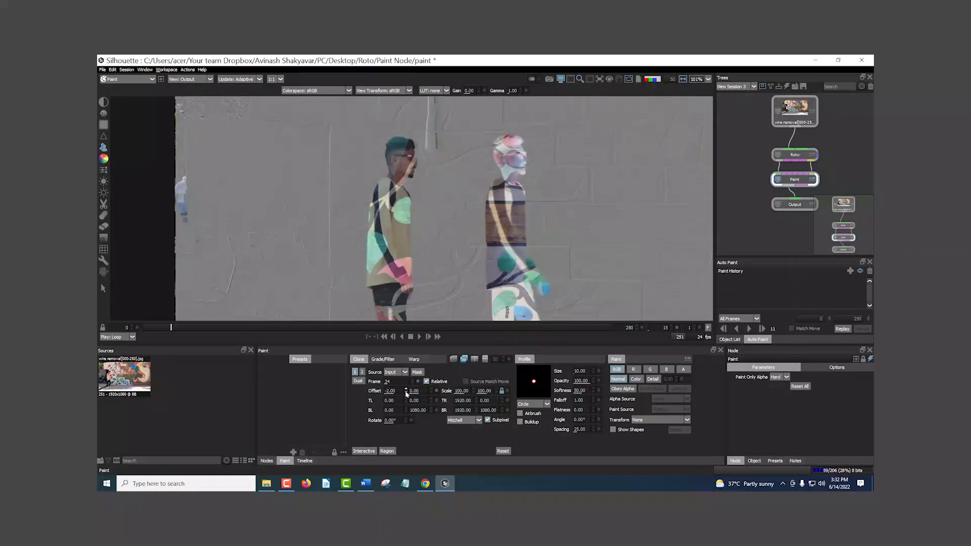
Step: Try a horizontal clone offset of -1.00 and a small vertical shift, then restore the offset to -2.00 and 0.00
{"action": "left_click", "coordinate": [406, 390]}
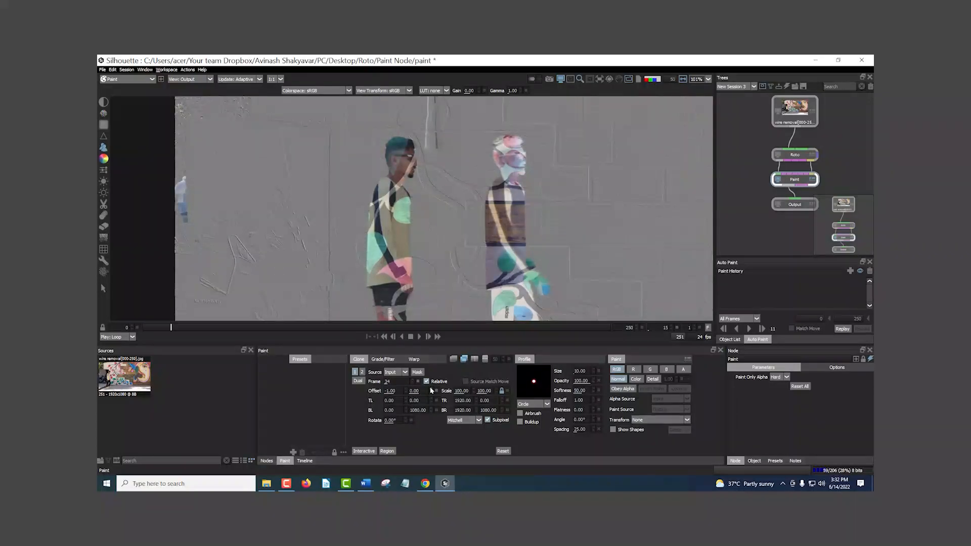
{"action": "left_click", "coordinate": [430, 388]}
{"action": "left_click", "coordinate": [431, 393]}
{"action": "left_click", "coordinate": [405, 394]}
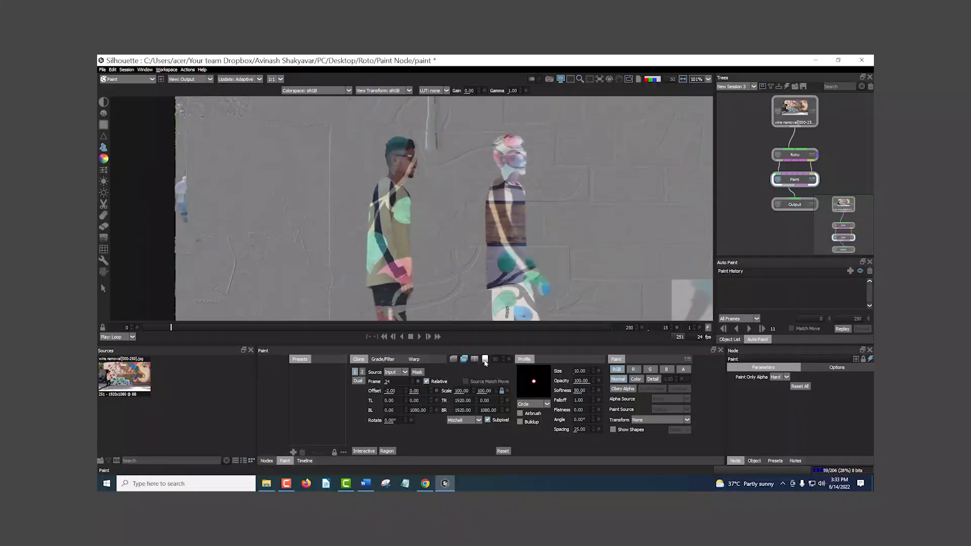
Step: Switch to the onion-skin overlay, enlarge the brush to about 84 and clone out the man on frame 15
{"action": "left_click", "coordinate": [454, 361]}
{"action": "scroll", "coordinate": [392, 198], "scroll_direction": "up", "scroll_amount": 3}
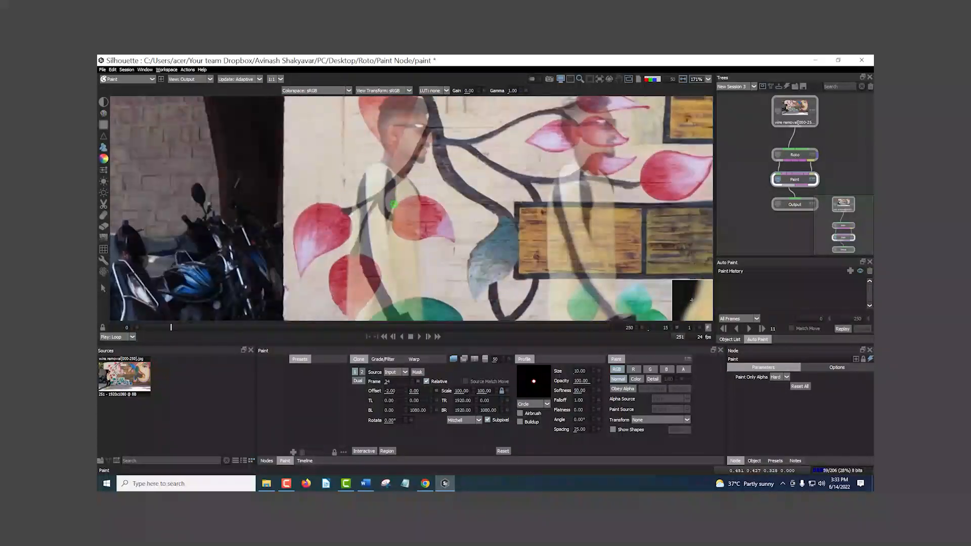
{"action": "scroll", "coordinate": [392, 198], "scroll_direction": "up", "scroll_amount": 2}
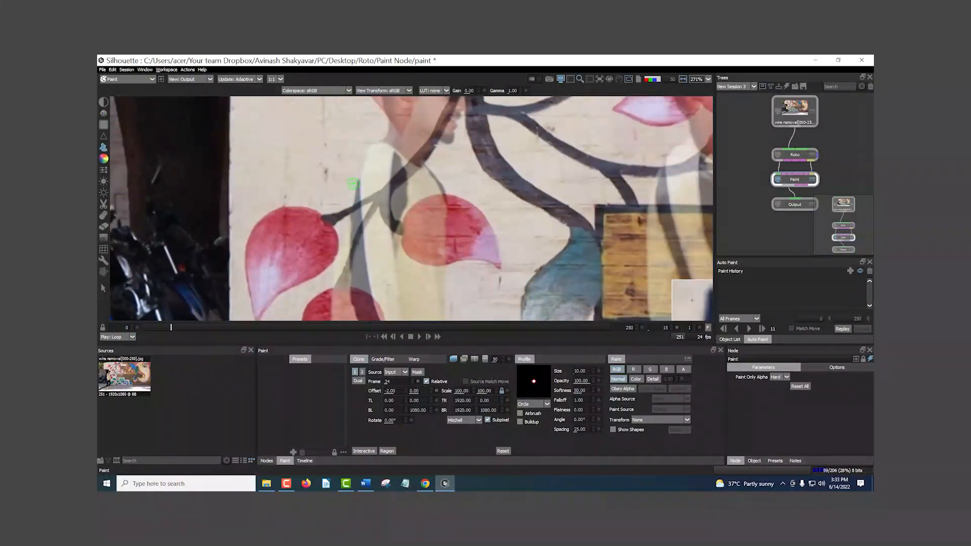
{"action": "left_click", "coordinate": [334, 256]}
{"action": "left_click_drag", "start_coordinate": [336, 246], "coordinate": [381, 241]}
{"action": "scroll", "coordinate": [382, 240], "scroll_direction": "down", "scroll_amount": 8}
{"action": "scroll", "coordinate": [381, 240], "scroll_direction": "down", "scroll_amount": 5}
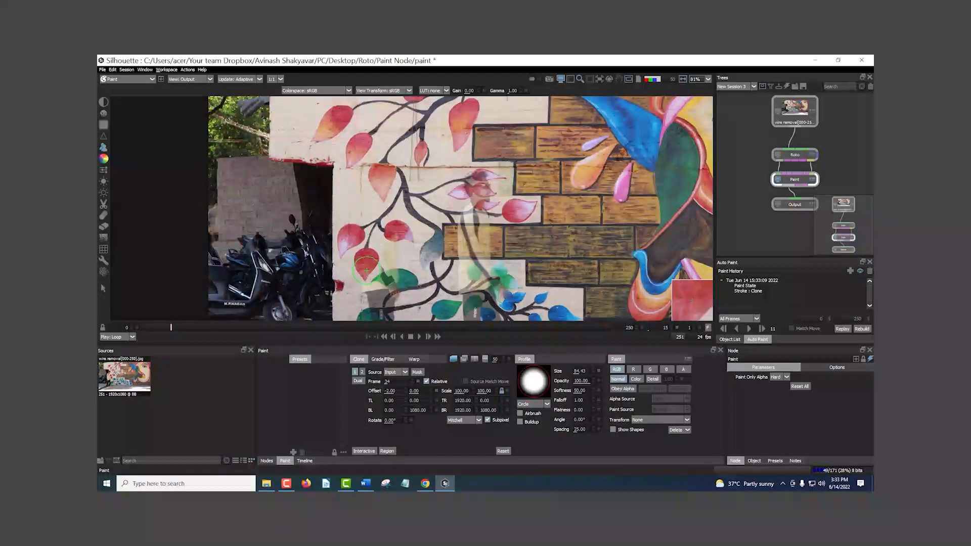
{"action": "mouse_move", "coordinate": [392, 280]}
{"action": "left_mouse_down"}
{"action": "mouse_move", "coordinate": [390, 168]}
{"action": "mouse_move", "coordinate": [386, 250]}
{"action": "mouse_move", "coordinate": [381, 175]}
{"action": "mouse_move", "coordinate": [372, 234]}
{"action": "mouse_move", "coordinate": [381, 287]}
{"action": "mouse_move", "coordinate": [379, 256]}
{"action": "mouse_move", "coordinate": [396, 285]}
{"action": "mouse_move", "coordinate": [338, 276]}
{"action": "mouse_move", "coordinate": [374, 201]}
{"action": "left_mouse_up"}
Step: Advance to frame 16 and switch to the difference overlay to inspect the source alignment around the man
{"action": "key", "text": "Right"}
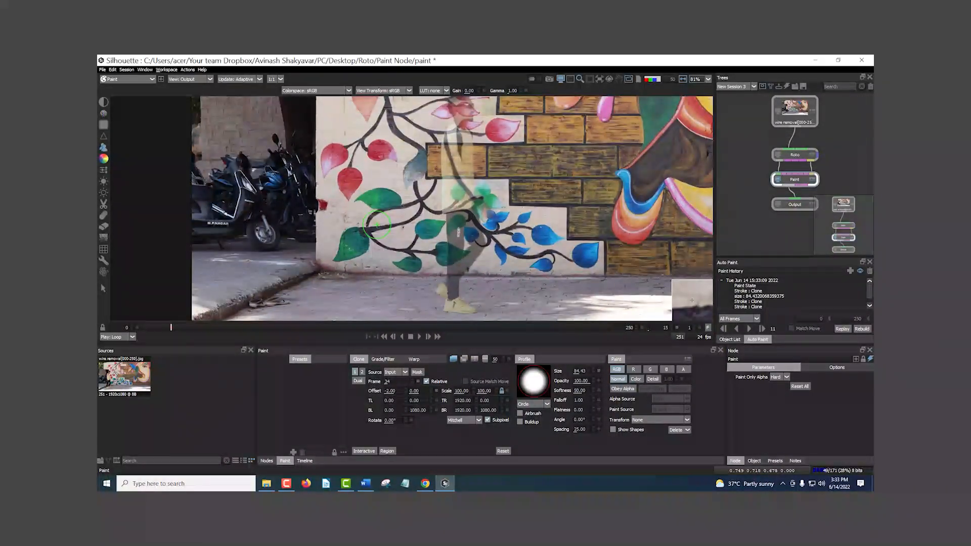
{"action": "scroll", "coordinate": [390, 203], "scroll_direction": "up", "scroll_amount": 3}
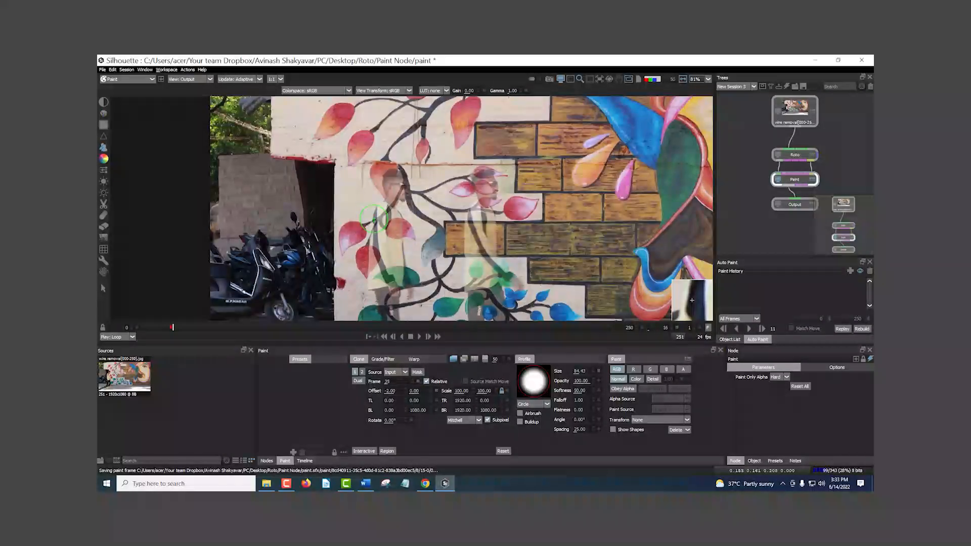
{"action": "left_click", "coordinate": [464, 359]}
{"action": "scroll", "coordinate": [317, 257], "scroll_direction": "up", "scroll_amount": 4}
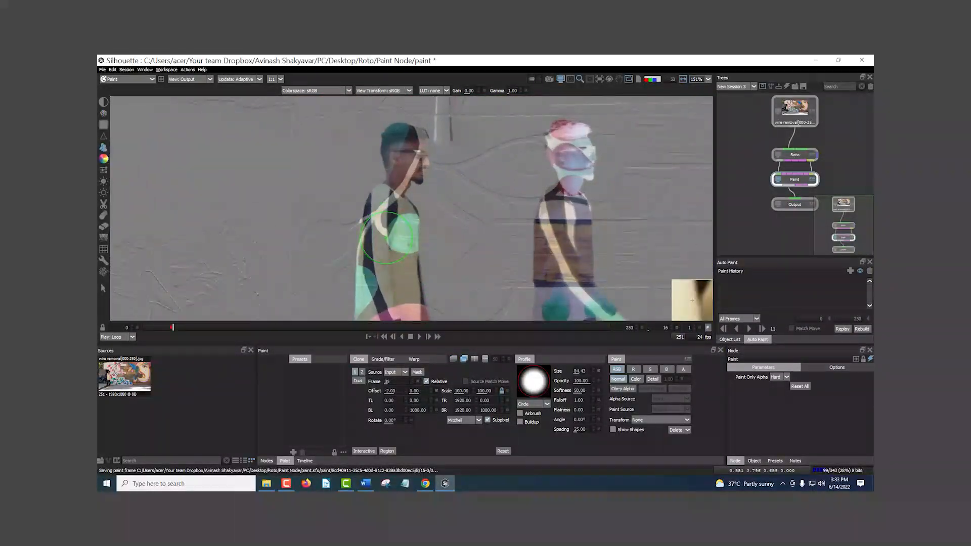
{"action": "scroll", "coordinate": [318, 256], "scroll_direction": "up", "scroll_amount": 3}
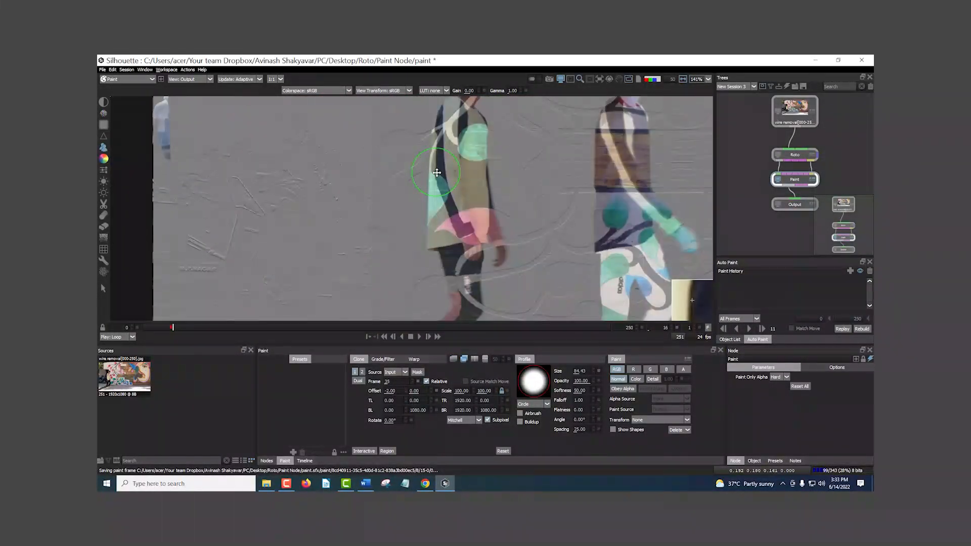
{"action": "scroll", "coordinate": [408, 167], "scroll_direction": "up", "scroll_amount": 2}
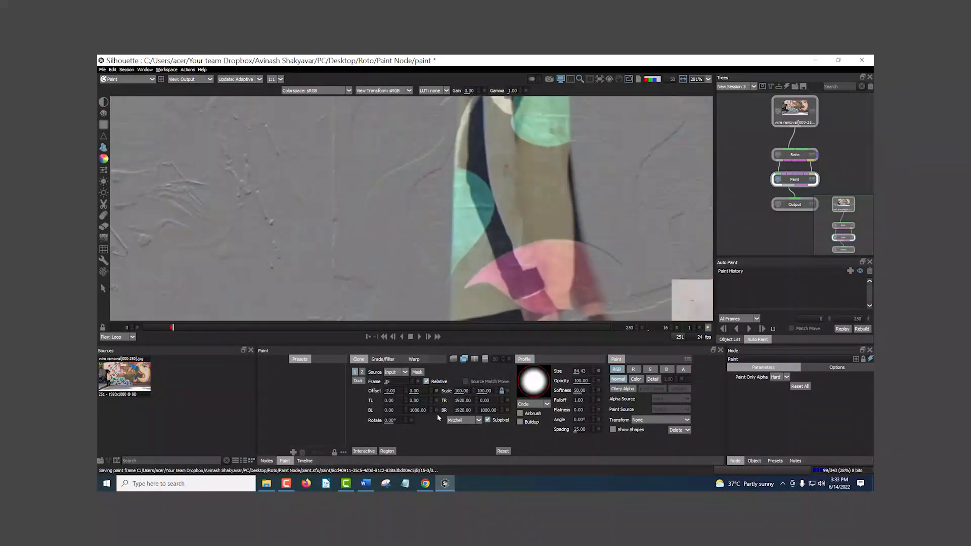
Step: Set the horizontal clone offset to -1.50 for frame 16
{"action": "left_click", "coordinate": [406, 393]}
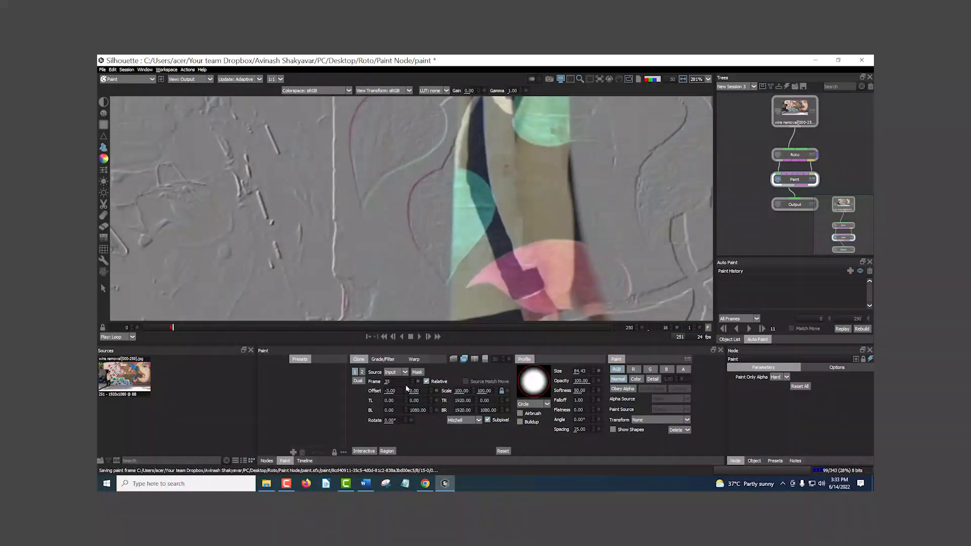
{"action": "left_click", "coordinate": [406, 390]}
{"action": "left_click", "coordinate": [406, 390]}
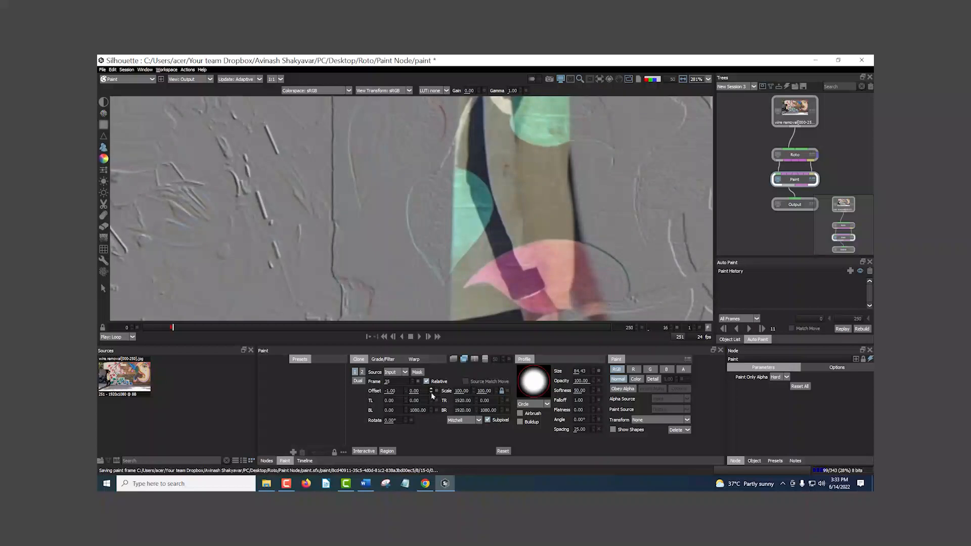
{"action": "left_click", "coordinate": [399, 391]}
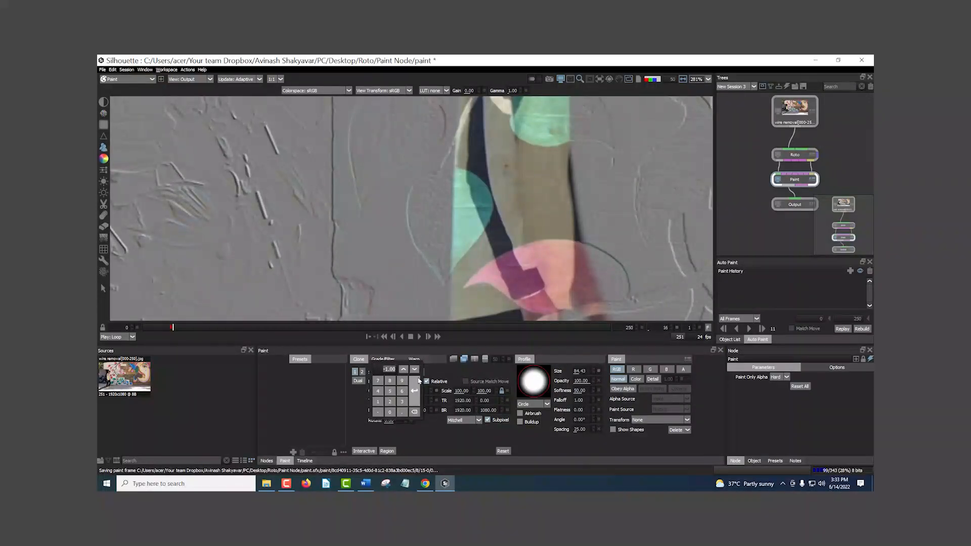
{"action": "left_click", "coordinate": [381, 413]}
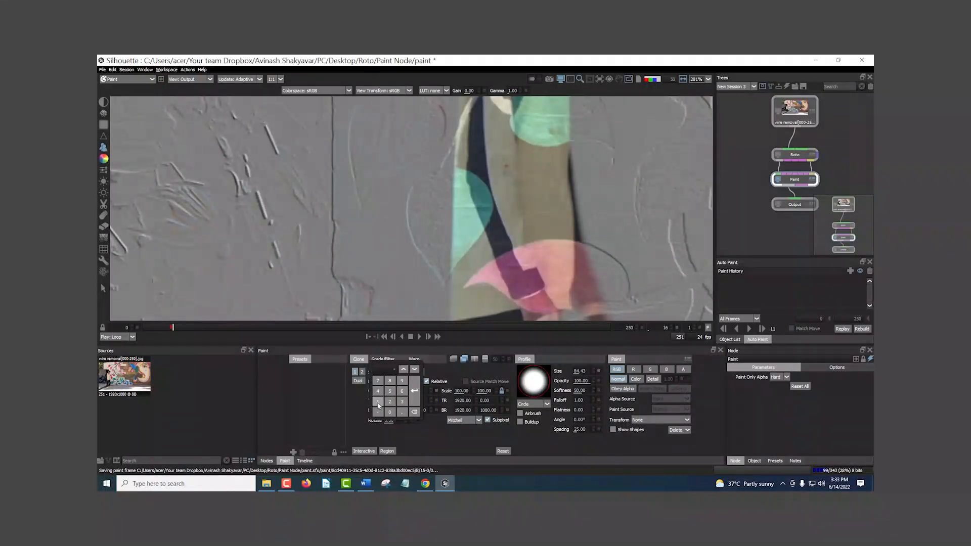
{"action": "left_click", "coordinate": [410, 405]}
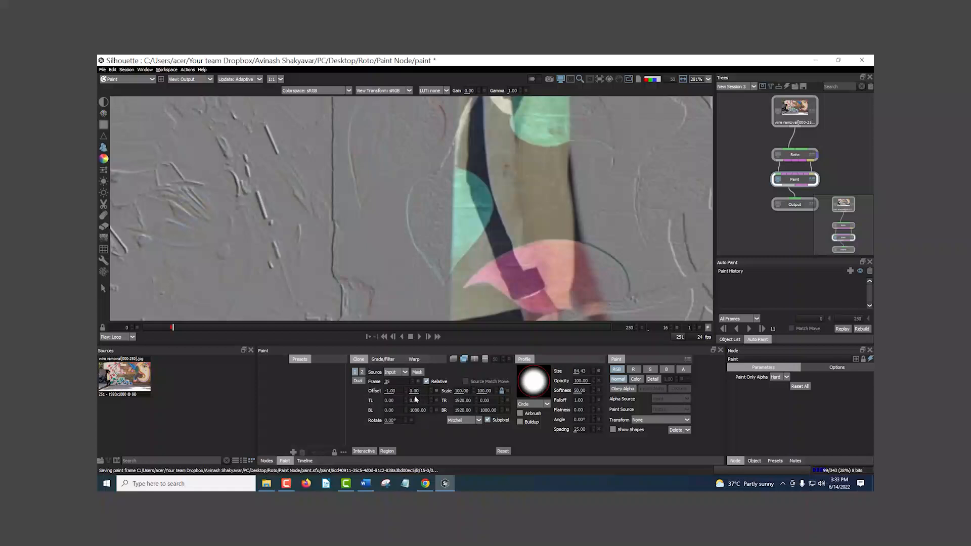
{"action": "scroll", "coordinate": [438, 215], "scroll_direction": "down", "scroll_amount": 5}
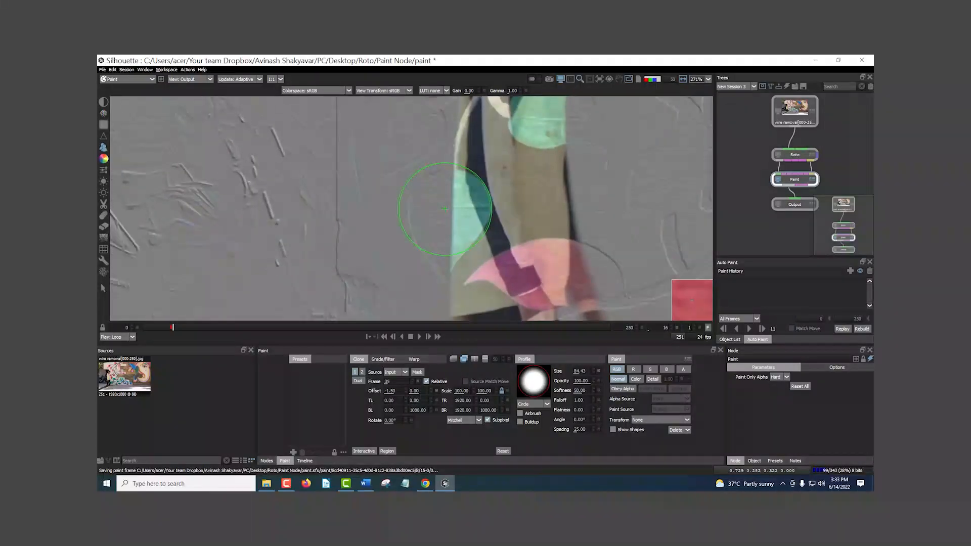
Step: Clone out the man's body, legs and shoes on frame 16
{"action": "left_click_drag", "start_coordinate": [438, 215], "coordinate": [427, 207]}
{"action": "mouse_move", "coordinate": [426, 244]}
{"action": "left_mouse_down"}
{"action": "mouse_move", "coordinate": [451, 245]}
{"action": "mouse_move", "coordinate": [396, 247]}
{"action": "mouse_move", "coordinate": [465, 223]}
{"action": "mouse_move", "coordinate": [372, 230]}
{"action": "mouse_move", "coordinate": [450, 199]}
{"action": "mouse_move", "coordinate": [373, 199]}
{"action": "mouse_move", "coordinate": [459, 167]}
{"action": "mouse_move", "coordinate": [362, 175]}
{"action": "mouse_move", "coordinate": [371, 165]}
{"action": "mouse_move", "coordinate": [440, 155]}
{"action": "left_mouse_up"}
{"action": "mouse_move", "coordinate": [425, 282]}
{"action": "left_mouse_down"}
{"action": "mouse_move", "coordinate": [417, 179]}
{"action": "mouse_move", "coordinate": [392, 188]}
{"action": "mouse_move", "coordinate": [373, 248]}
{"action": "mouse_move", "coordinate": [412, 124]}
{"action": "mouse_move", "coordinate": [425, 119]}
{"action": "mouse_move", "coordinate": [433, 167]}
{"action": "mouse_move", "coordinate": [424, 117]}
{"action": "mouse_move", "coordinate": [401, 127]}
{"action": "mouse_move", "coordinate": [427, 195]}
{"action": "left_mouse_up"}
{"action": "scroll", "coordinate": [427, 197], "scroll_direction": "down", "scroll_amount": 2}
{"action": "mouse_move", "coordinate": [436, 236]}
{"action": "left_mouse_down"}
{"action": "mouse_move", "coordinate": [424, 104]}
{"action": "mouse_move", "coordinate": [431, 200]}
{"action": "mouse_move", "coordinate": [390, 260]}
{"action": "mouse_move", "coordinate": [398, 242]}
{"action": "mouse_move", "coordinate": [394, 277]}
{"action": "left_mouse_up"}
{"action": "mouse_move", "coordinate": [394, 274]}
{"action": "left_mouse_down"}
{"action": "mouse_move", "coordinate": [391, 196]}
{"action": "mouse_move", "coordinate": [338, 250]}
{"action": "mouse_move", "coordinate": [356, 261]}
{"action": "mouse_move", "coordinate": [385, 245]}
{"action": "mouse_move", "coordinate": [400, 217]}
{"action": "mouse_move", "coordinate": [400, 265]}
{"action": "mouse_move", "coordinate": [428, 267]}
{"action": "left_mouse_up"}
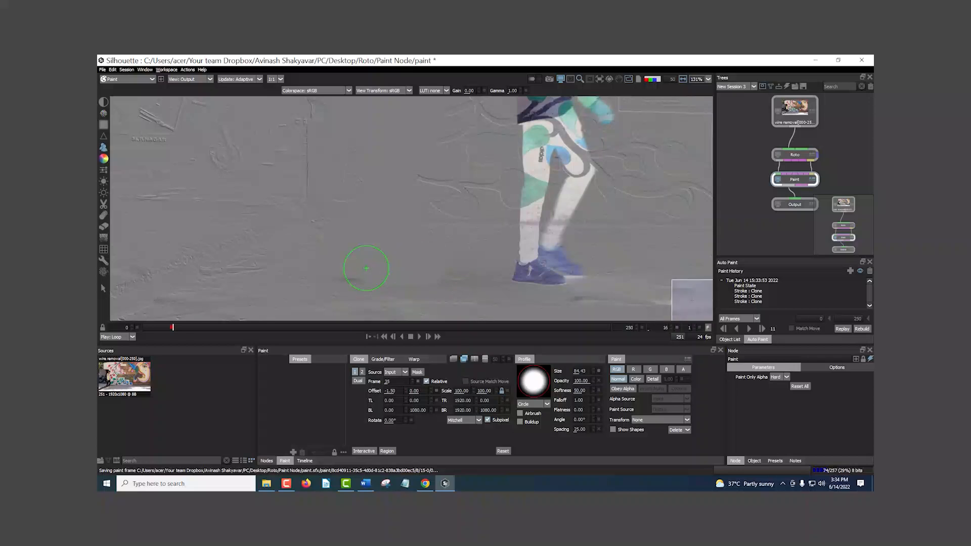
Step: Advance to frame 17 and set the clone offset to -2.50 horizontally and 1.00 vertically
{"action": "key", "text": "Right"}
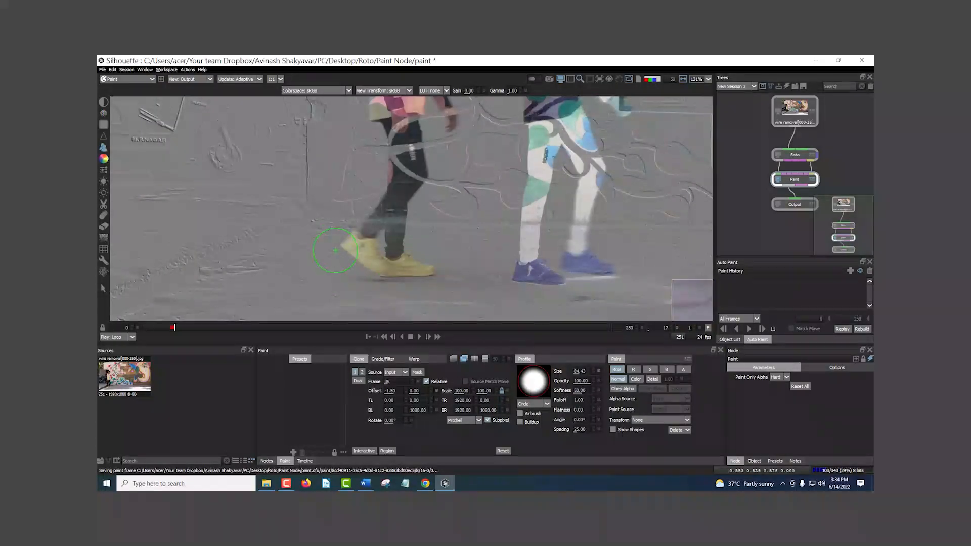
{"action": "left_click_drag", "start_coordinate": [395, 198], "coordinate": [396, 282]}
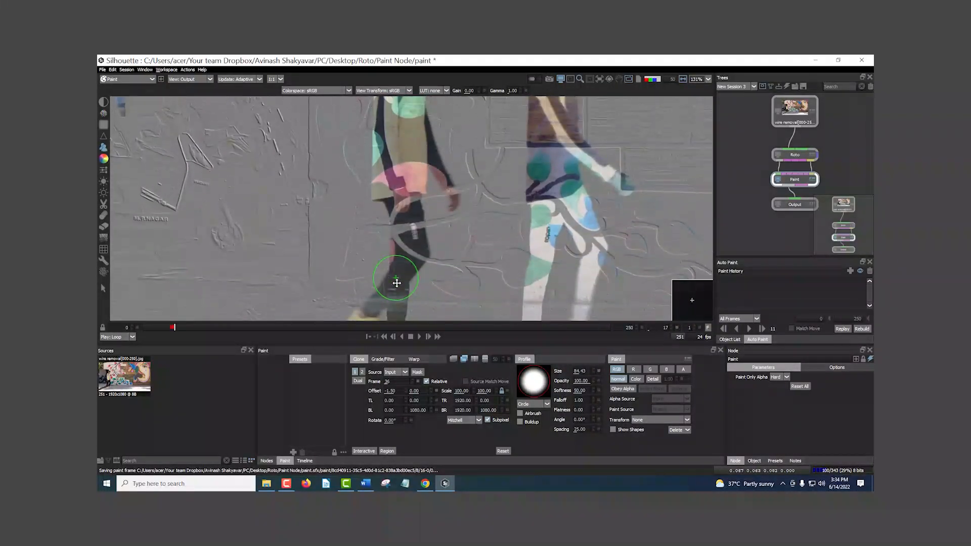
{"action": "left_click", "coordinate": [406, 389]}
{"action": "left_click", "coordinate": [406, 392]}
{"action": "left_click", "coordinate": [405, 393]}
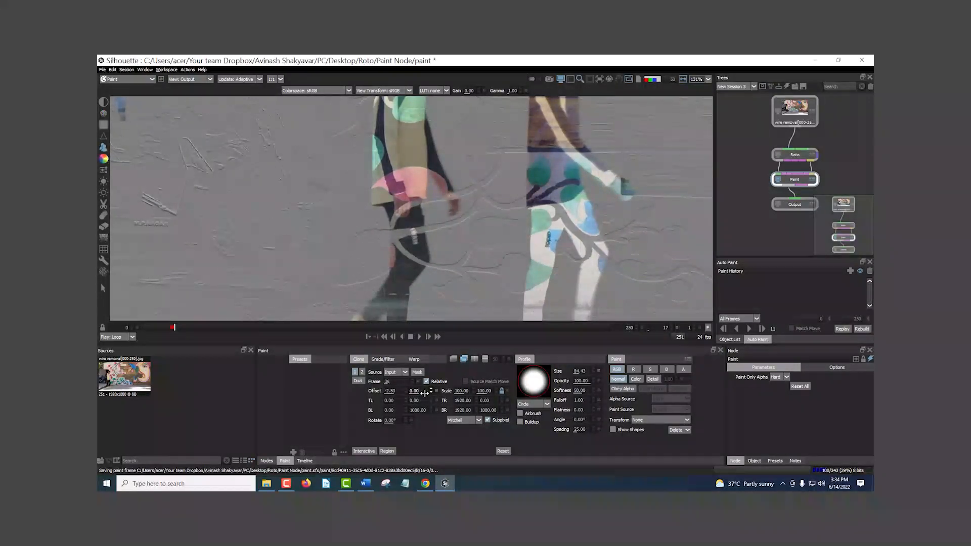
{"action": "left_click", "coordinate": [430, 393]}
{"action": "left_click", "coordinate": [431, 392]}
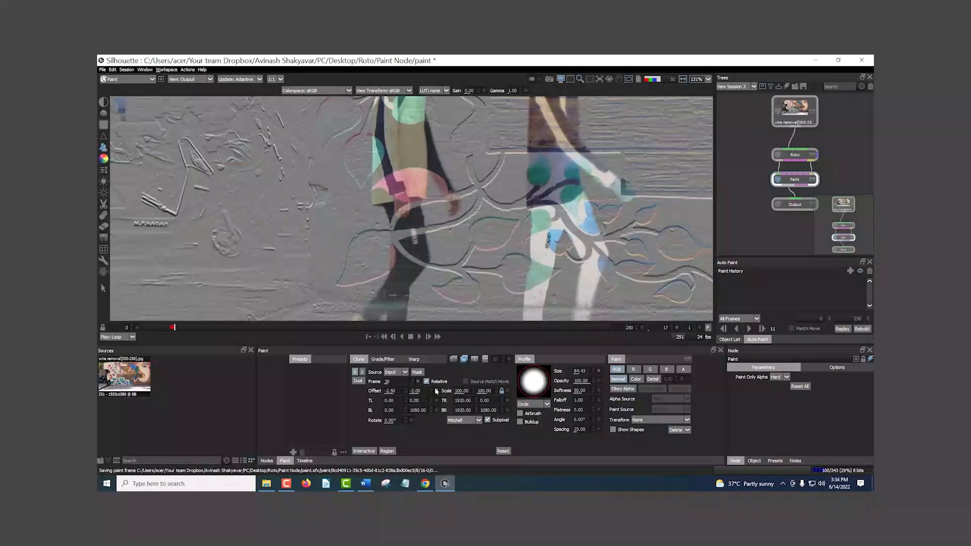
{"action": "left_click", "coordinate": [431, 389]}
{"action": "left_click", "coordinate": [430, 389]}
{"action": "left_click", "coordinate": [431, 389]}
Step: Clone out the man from his shoes up to his head on frame 17
{"action": "mouse_move", "coordinate": [400, 286]}
{"action": "left_mouse_down"}
{"action": "mouse_move", "coordinate": [390, 270]}
{"action": "mouse_move", "coordinate": [379, 298]}
{"action": "mouse_move", "coordinate": [392, 297]}
{"action": "mouse_move", "coordinate": [393, 221]}
{"action": "mouse_move", "coordinate": [405, 233]}
{"action": "mouse_move", "coordinate": [374, 262]}
{"action": "mouse_move", "coordinate": [427, 274]}
{"action": "mouse_move", "coordinate": [360, 245]}
{"action": "mouse_move", "coordinate": [401, 277]}
{"action": "mouse_move", "coordinate": [437, 263]}
{"action": "mouse_move", "coordinate": [407, 300]}
{"action": "mouse_move", "coordinate": [401, 346]}
{"action": "left_mouse_up"}
{"action": "mouse_move", "coordinate": [393, 276]}
{"action": "left_mouse_down"}
{"action": "mouse_move", "coordinate": [397, 208]}
{"action": "mouse_move", "coordinate": [426, 211]}
{"action": "mouse_move", "coordinate": [378, 233]}
{"action": "mouse_move", "coordinate": [371, 274]}
{"action": "mouse_move", "coordinate": [366, 195]}
{"action": "mouse_move", "coordinate": [358, 229]}
{"action": "left_mouse_up"}
{"action": "mouse_move", "coordinate": [373, 170]}
{"action": "left_mouse_down"}
{"action": "mouse_move", "coordinate": [377, 256]}
{"action": "mouse_move", "coordinate": [388, 158]}
{"action": "mouse_move", "coordinate": [405, 144]}
{"action": "mouse_move", "coordinate": [411, 252]}
{"action": "left_mouse_up"}
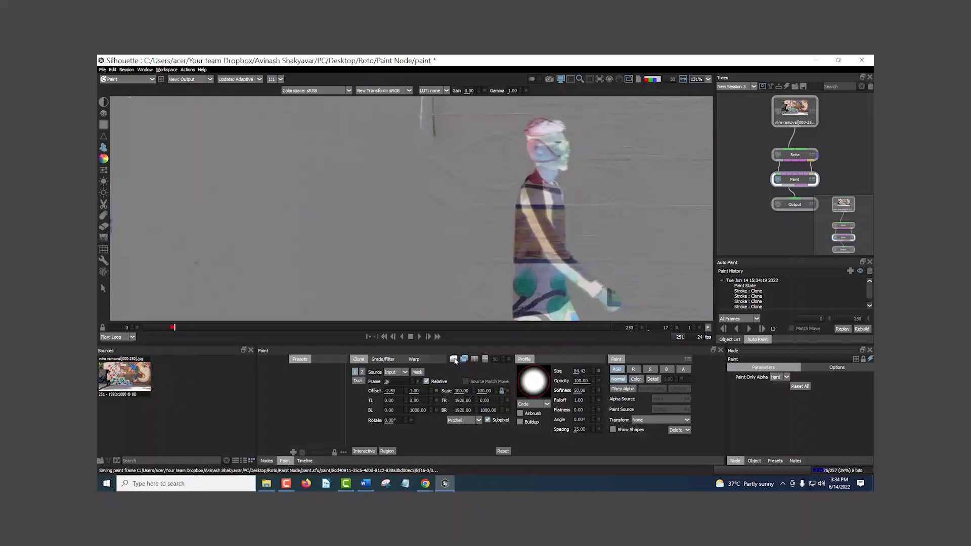
Step: Check the painted frames 16 and 17 with the onion-skin overlay, then turn the overlay off
{"action": "left_click", "coordinate": [454, 360]}
{"action": "scroll", "coordinate": [394, 251], "scroll_direction": "down", "scroll_amount": 2}
{"action": "scroll", "coordinate": [394, 251], "scroll_direction": "up", "scroll_amount": 2}
{"action": "key", "text": "z"}
{"action": "key", "text": "z"}
{"action": "key", "text": "x"}
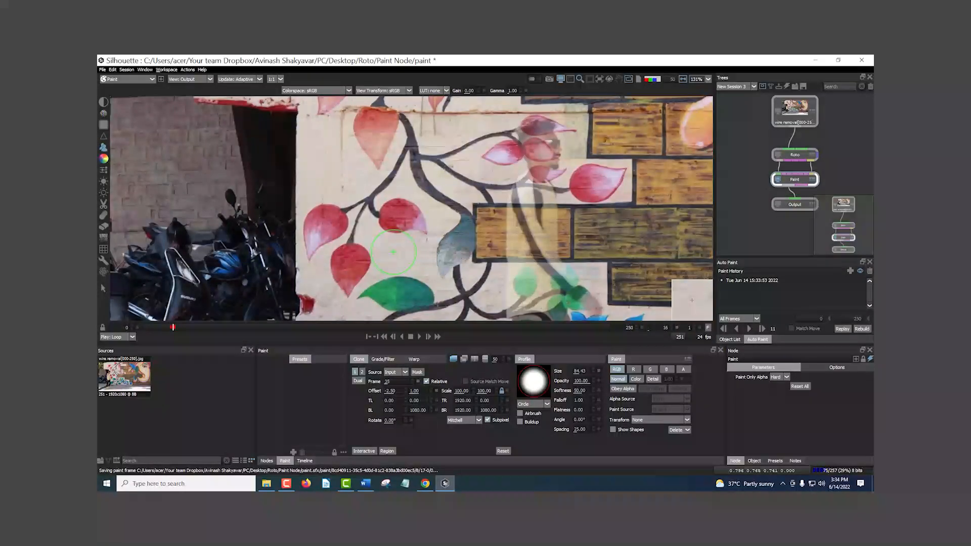
{"action": "left_click", "coordinate": [453, 360]}
Step: Scrub back to frame 10 and step through the painted frames 15 to 17 to examine the cleaned wall and pavement
{"action": "scroll", "coordinate": [428, 240], "scroll_direction": "down", "scroll_amount": 5}
{"action": "left_click_drag", "start_coordinate": [421, 257], "coordinate": [389, 222]}
{"action": "left_click_drag", "start_coordinate": [182, 328], "coordinate": [165, 328]}
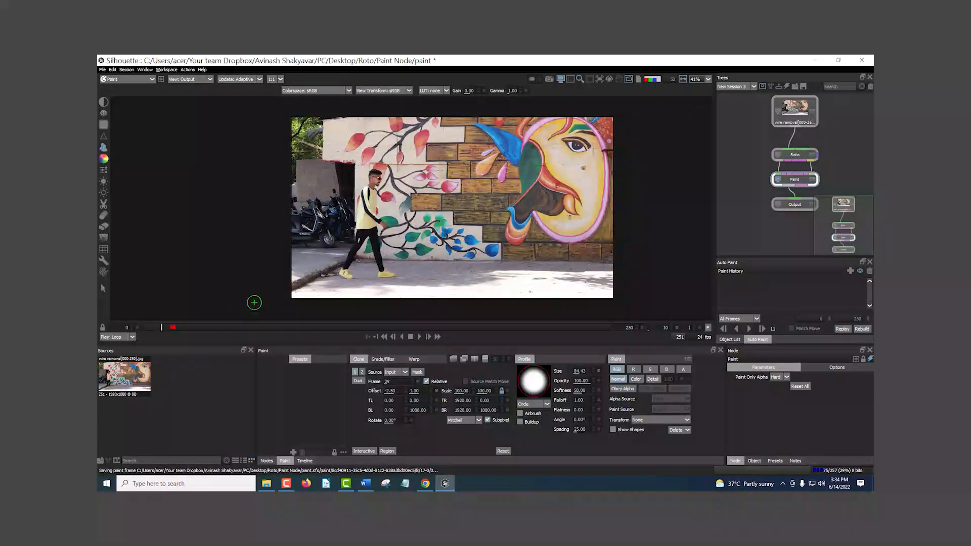
{"action": "key", "text": "z"}
{"action": "key", "text": "z"}
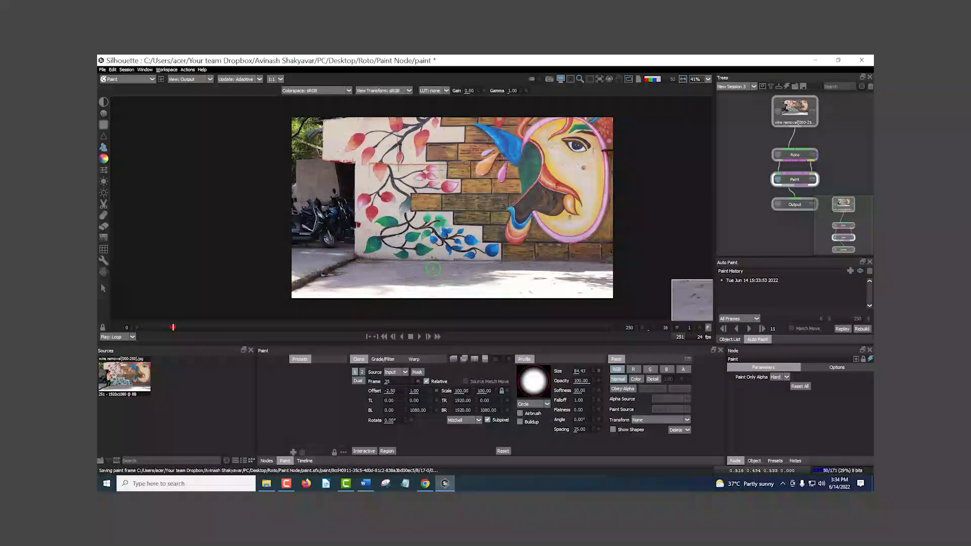
{"action": "scroll", "coordinate": [402, 270], "scroll_direction": "up", "scroll_amount": 5}
{"action": "key", "text": "z"}
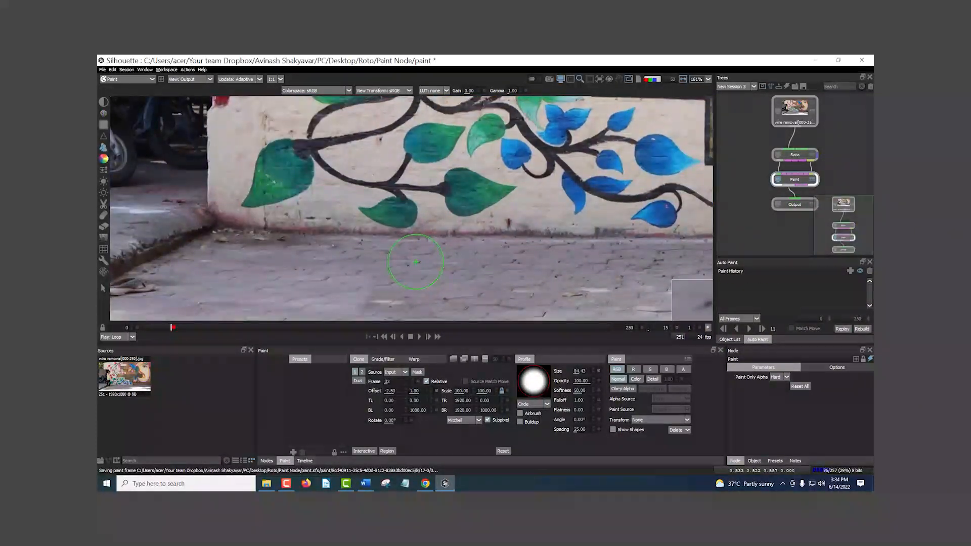
{"action": "key", "text": "Right"}
{"action": "key", "text": "Right"}
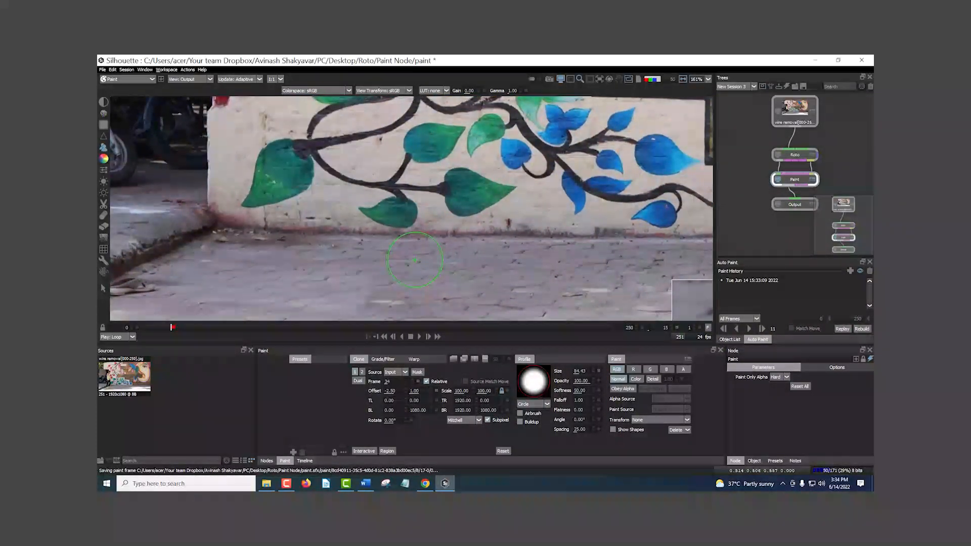
{"action": "left_click_drag", "start_coordinate": [396, 246], "coordinate": [556, 243]}
Step: Advance to frame 25 and turn on the difference overlay to examine the source alignment near the man's legs
{"action": "scroll", "coordinate": [556, 242], "scroll_direction": "up", "scroll_amount": 1}
{"action": "key", "text": "x"}
{"action": "key", "text": "x"}
{"action": "key", "text": "x"}
{"action": "key", "text": "Right"}
{"action": "key", "text": "Right"}
{"action": "key", "text": "Right"}
{"action": "key", "text": "Right"}
{"action": "key", "text": "Right"}
{"action": "key", "text": "Right"}
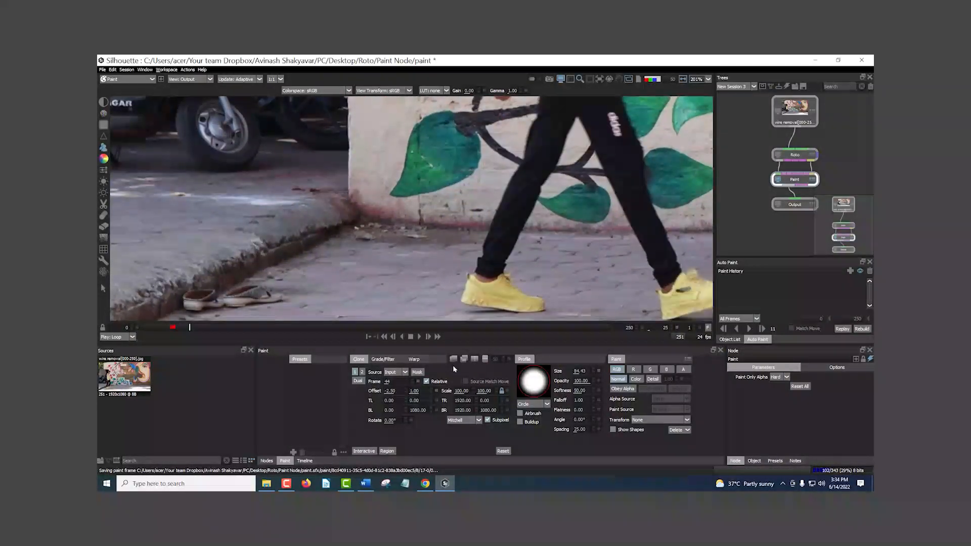
{"action": "left_click", "coordinate": [463, 359]}
{"action": "scroll", "coordinate": [434, 217], "scroll_direction": "up", "scroll_amount": 1}
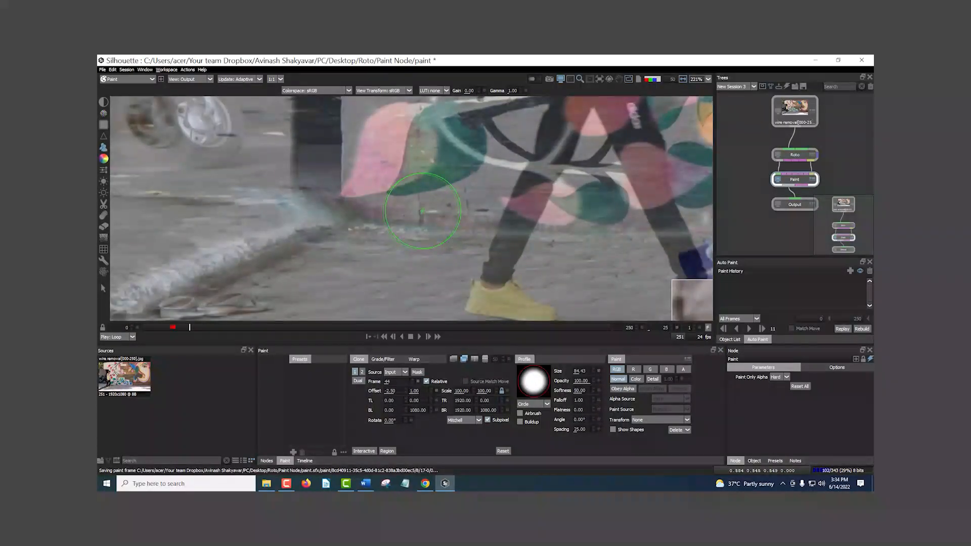
{"action": "left_click_drag", "start_coordinate": [435, 219], "coordinate": [445, 258]}
Step: Step back from frame 25 to frame 17, comparing the source alignment in the difference overlay
{"action": "key", "text": "Left"}
{"action": "key", "text": "Left"}
{"action": "key", "text": "Left"}
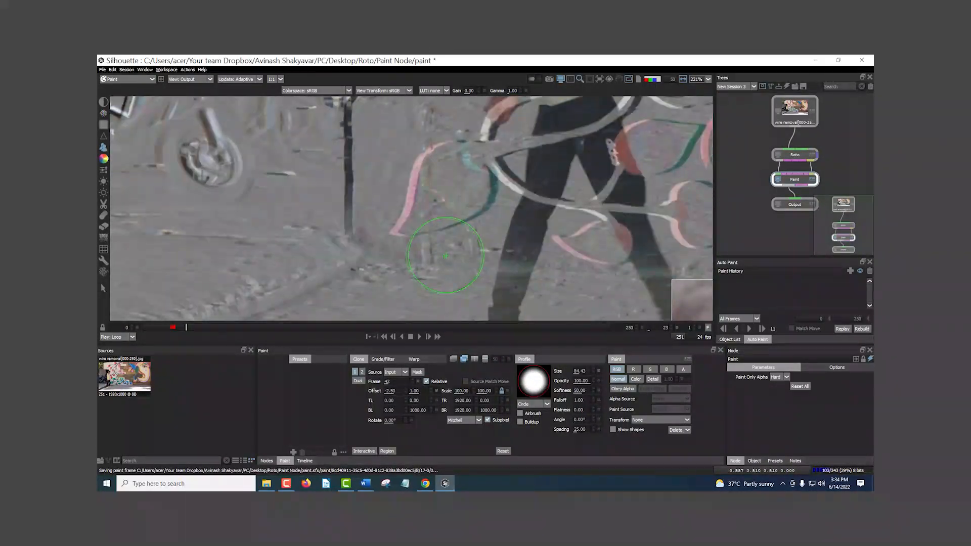
{"action": "key", "text": "Left"}
{"action": "key", "text": "Left"}
{"action": "key", "text": "Left"}
{"action": "key", "text": "Left"}
{"action": "key", "text": "Left"}
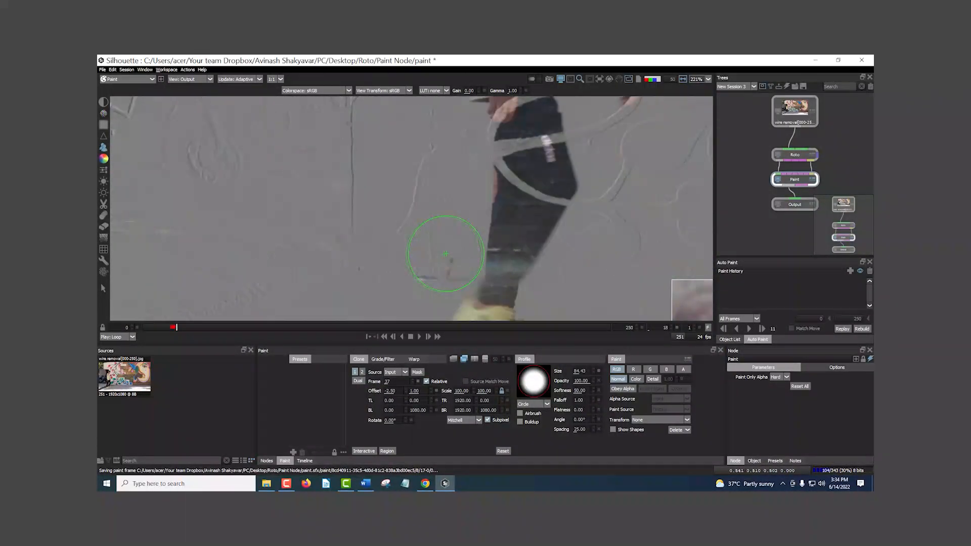
{"action": "key", "text": "Left"}
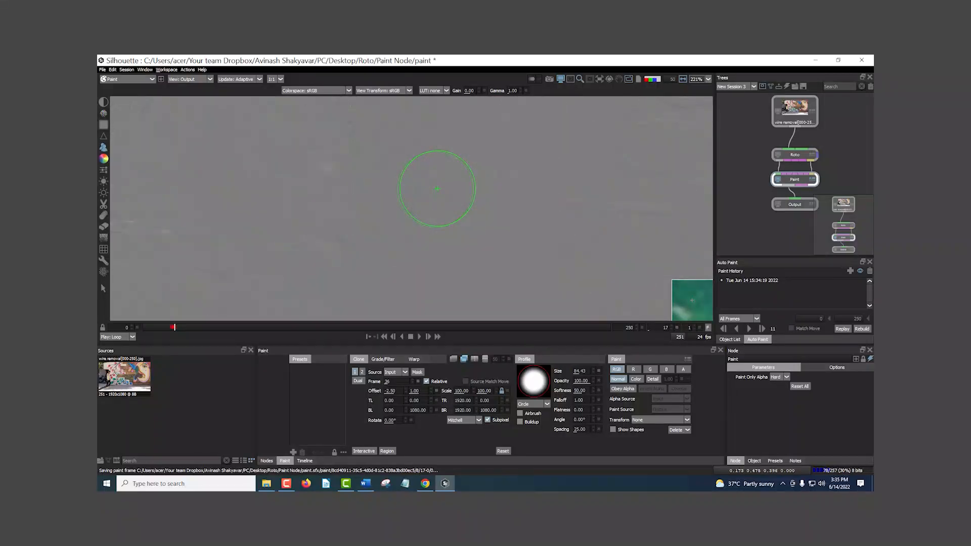
Step: Step back and forth between frames 16, 17 and 18, comparing the source alignment around the man and mural in the difference overlay
{"action": "key", "text": "Right"}
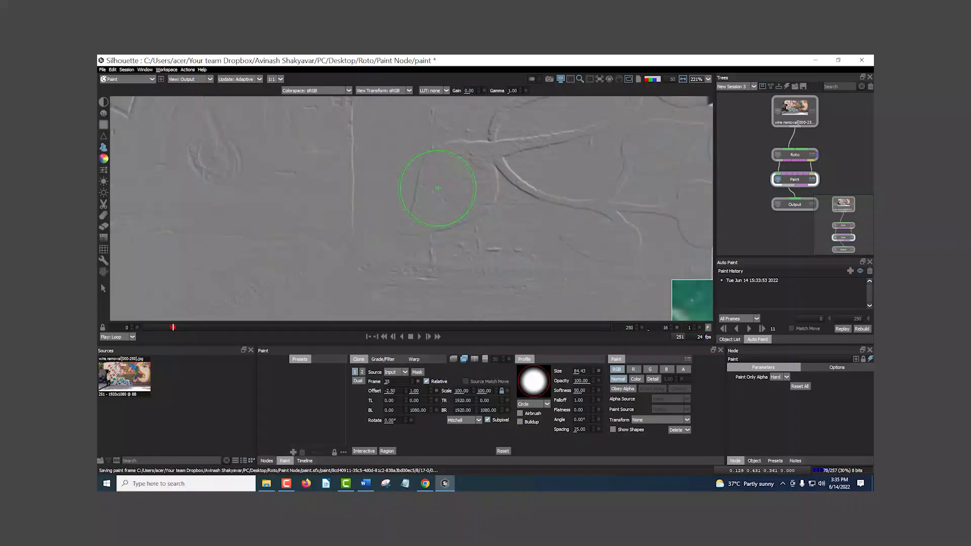
{"action": "scroll", "coordinate": [432, 222], "scroll_direction": "down", "scroll_amount": 4}
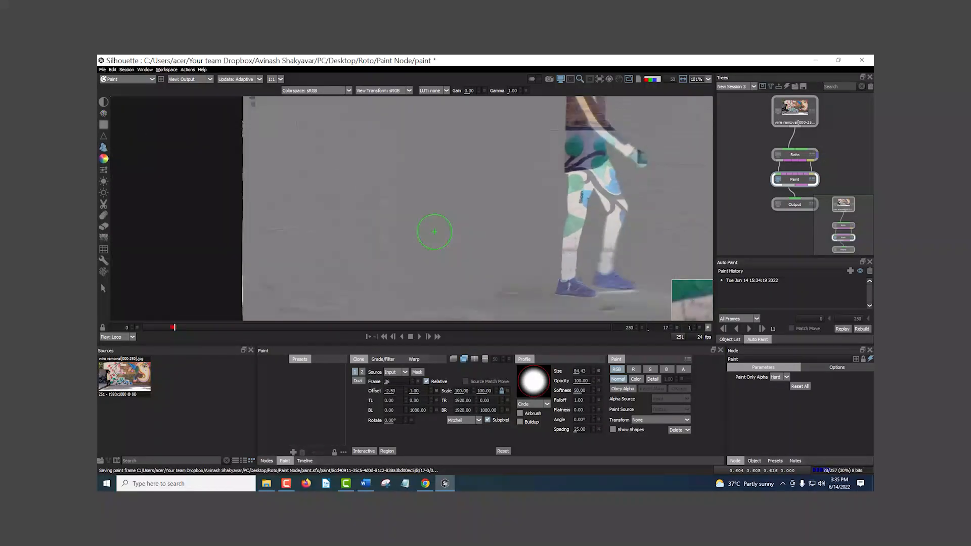
{"action": "key", "text": "Left"}
{"action": "key", "text": "Right"}
{"action": "key", "text": "Right"}
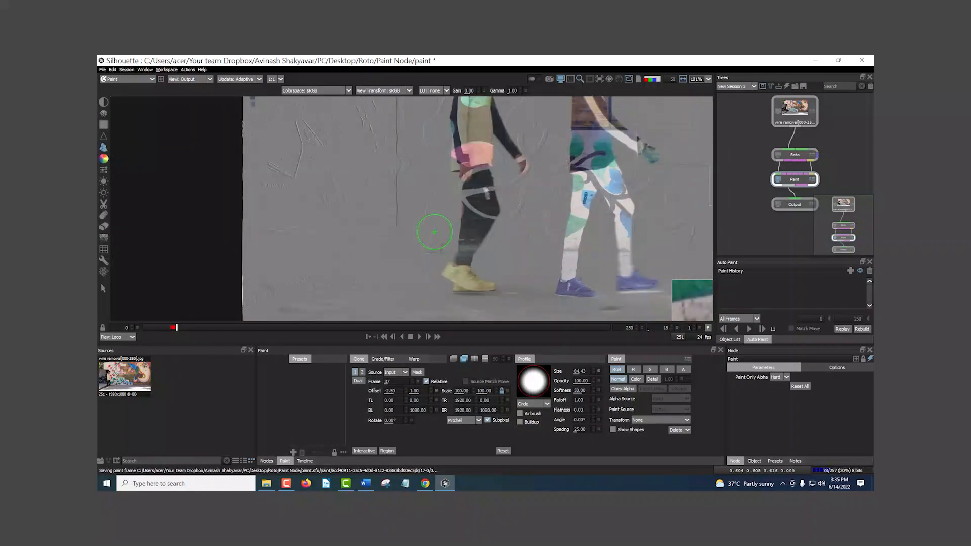
{"action": "key", "text": "Left"}
{"action": "key", "text": "Left"}
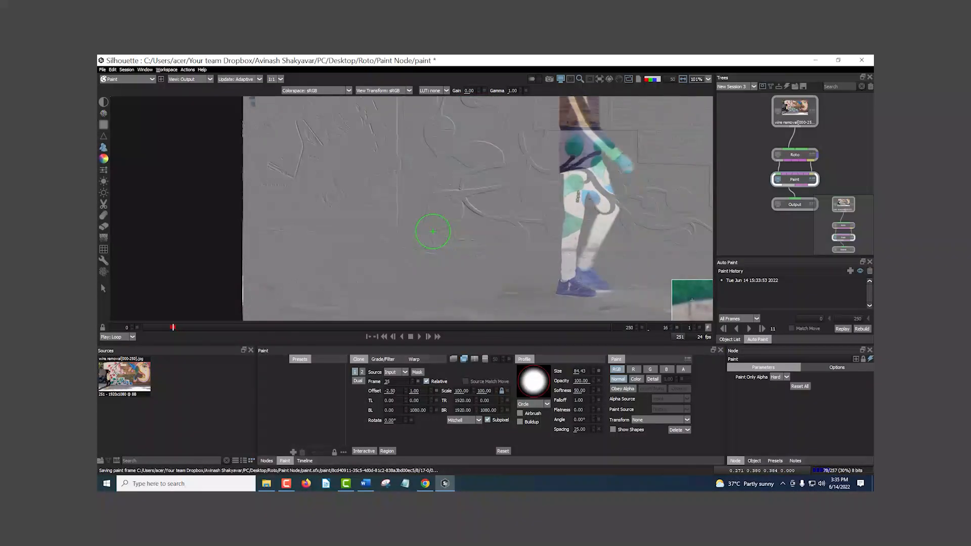
{"action": "scroll", "coordinate": [427, 228], "scroll_direction": "up", "scroll_amount": 3}
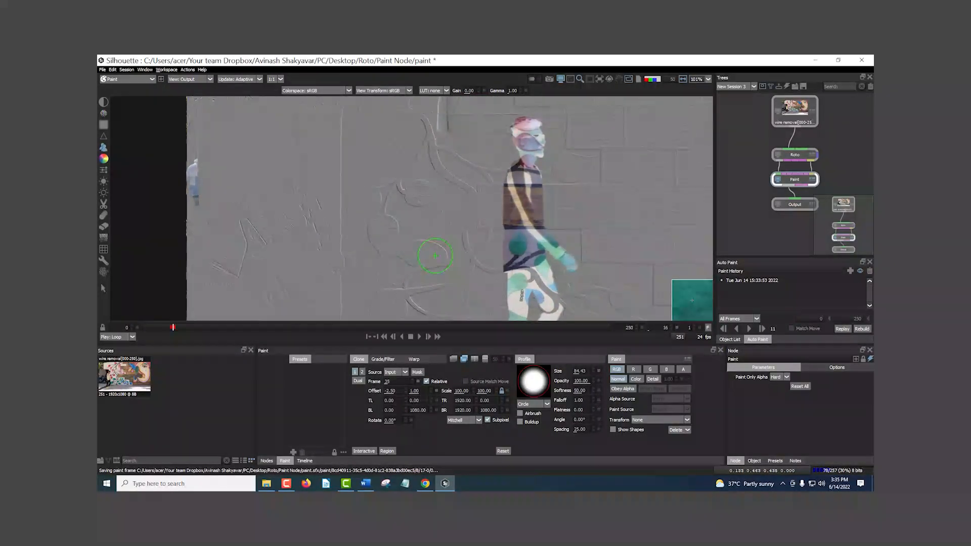
{"action": "scroll", "coordinate": [418, 194], "scroll_direction": "up", "scroll_amount": 2}
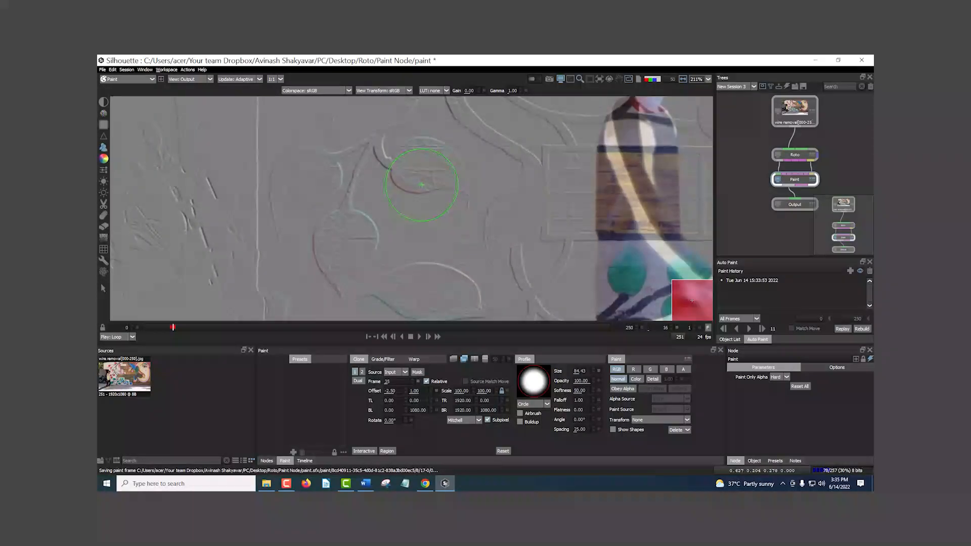
Step: Try different horizontal clone source offsets on frame 16, including -4.50 and -1.50, to align the mural leaves in the difference overlay
{"action": "left_click", "coordinate": [407, 390]}
{"action": "left_click", "coordinate": [406, 393]}
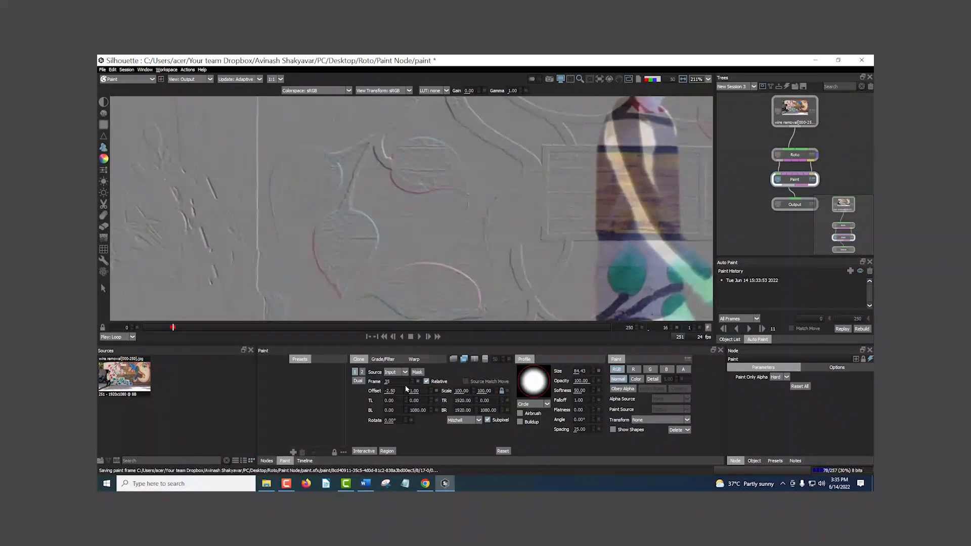
{"action": "left_click", "coordinate": [406, 393]}
{"action": "left_click", "coordinate": [406, 393]}
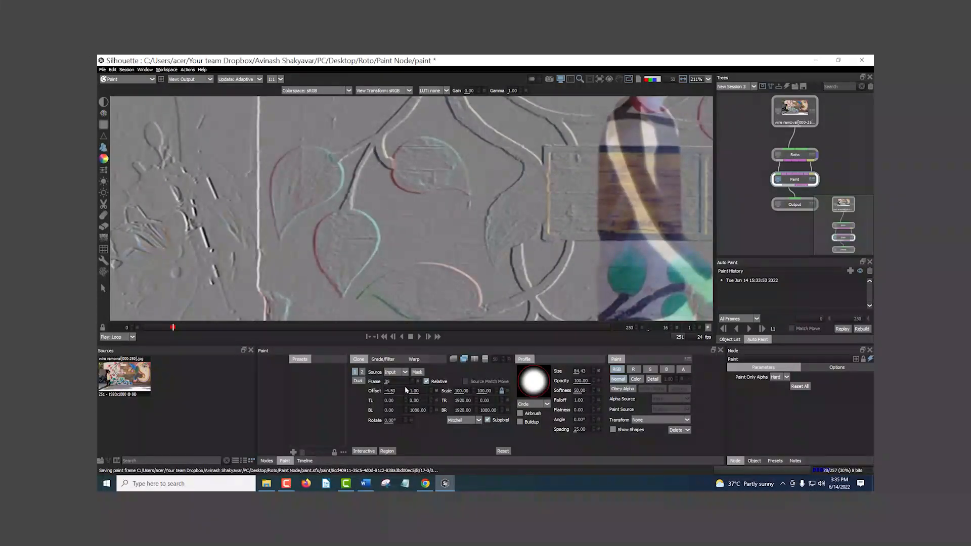
{"action": "left_click", "coordinate": [407, 390]}
{"action": "left_click", "coordinate": [407, 390]}
{"action": "left_click", "coordinate": [406, 390]}
{"action": "left_click", "coordinate": [398, 392]}
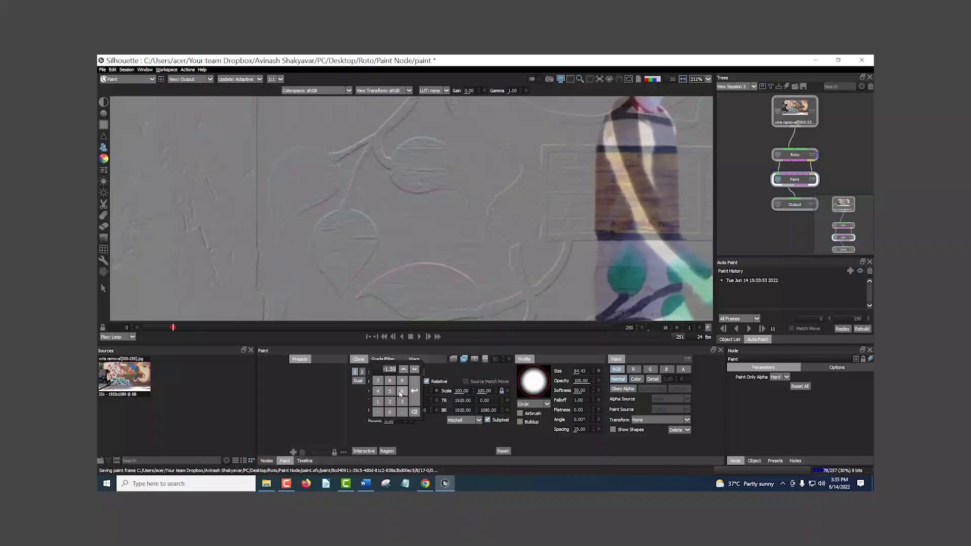
{"action": "left_click", "coordinate": [414, 391]}
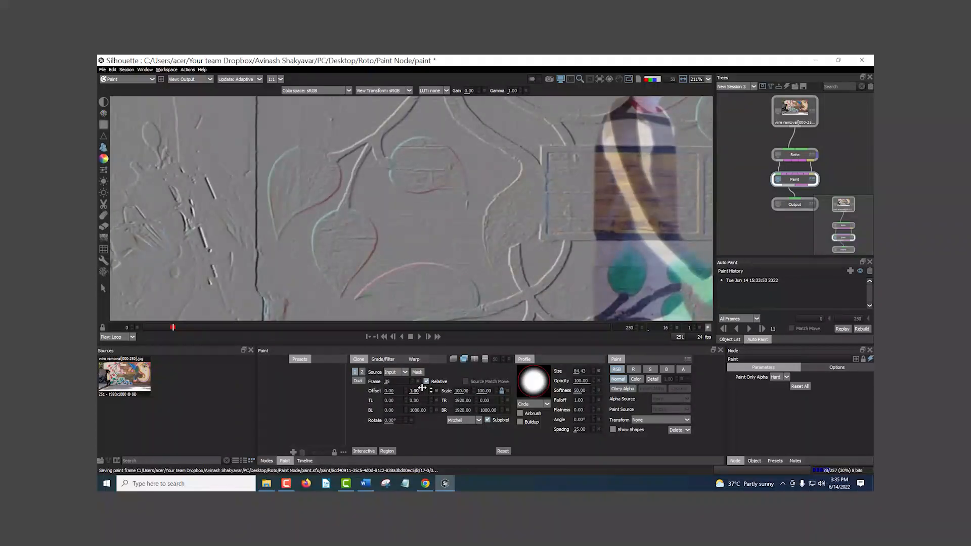
Step: Set the horizontal clone source offset to -2.00 after comparing it with -1.00
{"action": "left_click", "coordinate": [406, 390]}
{"action": "left_click", "coordinate": [406, 393]}
{"action": "left_click", "coordinate": [406, 394]}
{"action": "left_click", "coordinate": [406, 394]}
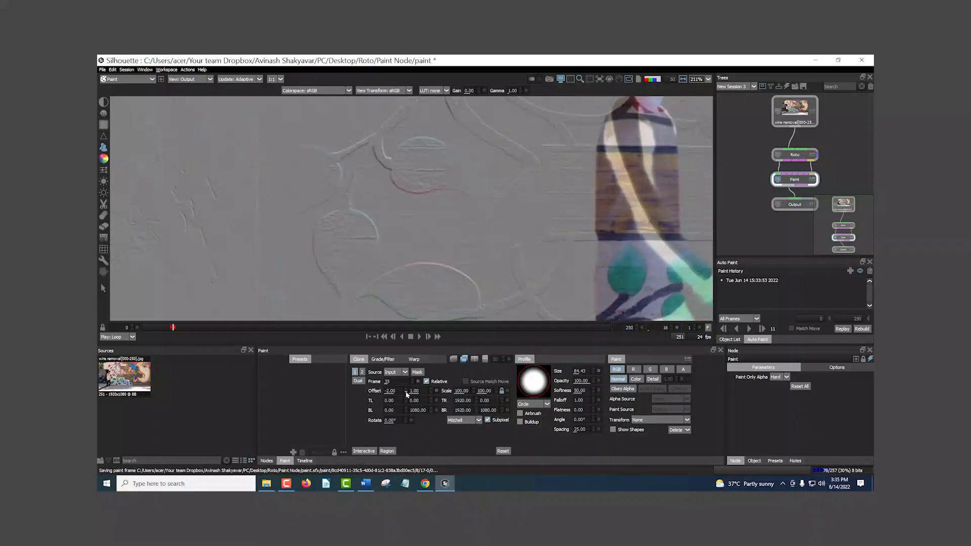
{"action": "left_click", "coordinate": [407, 390]}
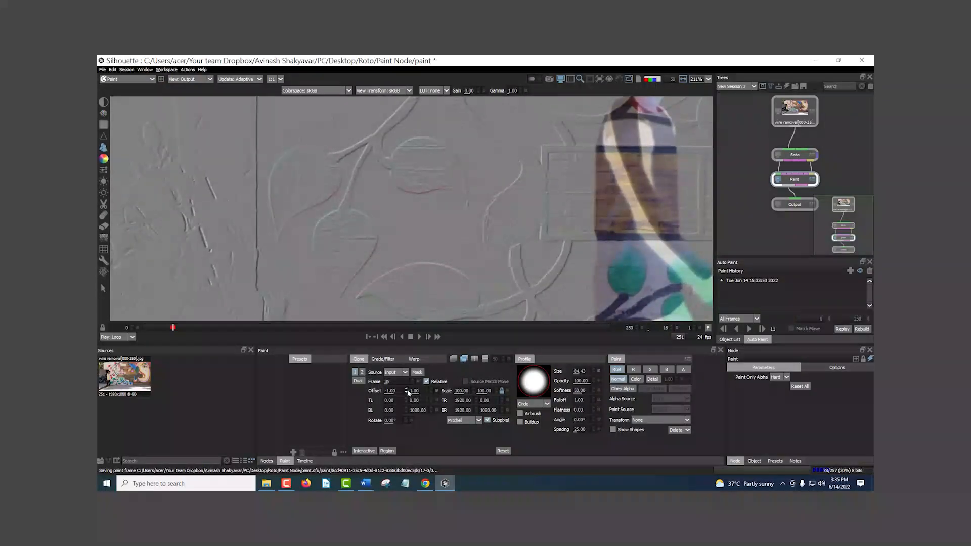
{"action": "left_click", "coordinate": [406, 393]}
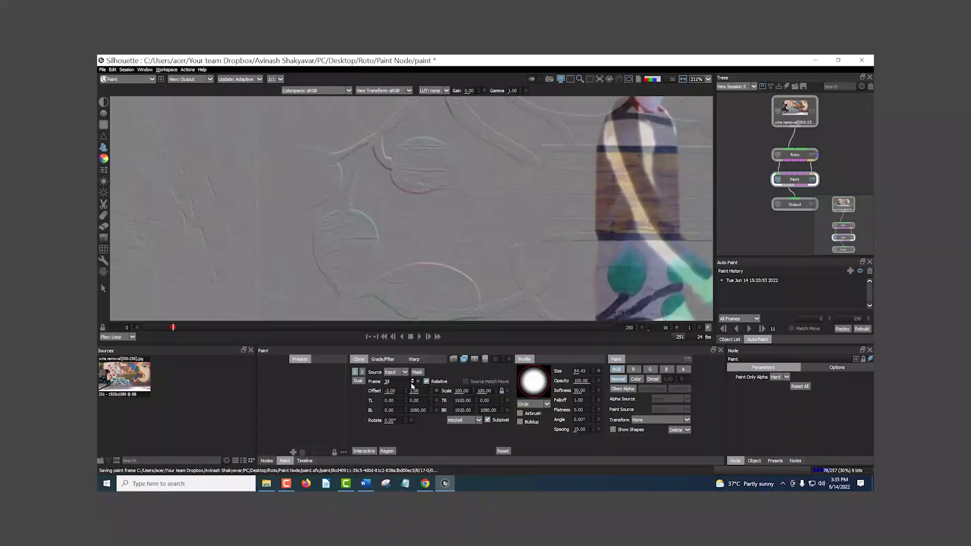
Step: Lower the clone source frame to 25 and set the horizontal offset to 0.00
{"action": "left_click", "coordinate": [412, 384]}
{"action": "left_click", "coordinate": [412, 384]}
{"action": "left_click", "coordinate": [412, 383]}
{"action": "left_click", "coordinate": [412, 384]}
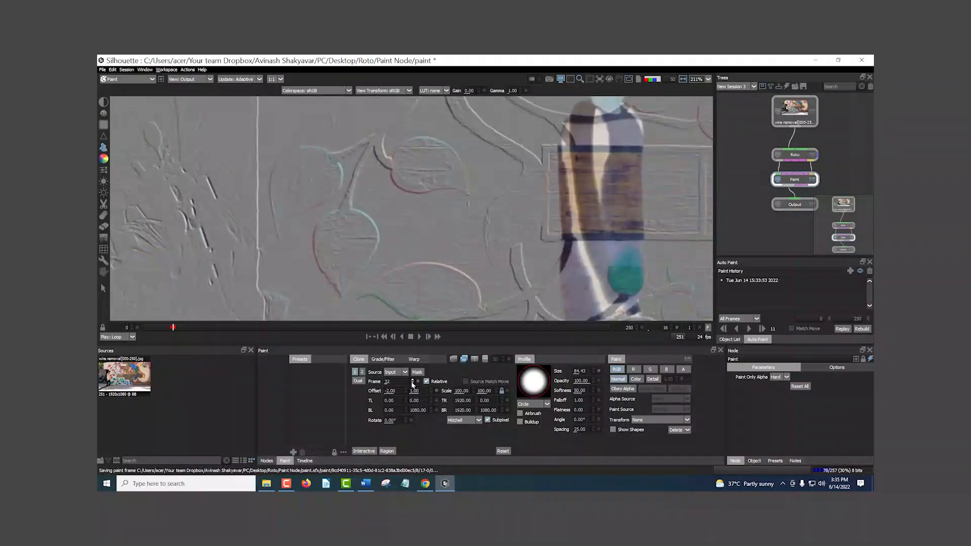
{"action": "left_click", "coordinate": [412, 384]}
{"action": "left_click", "coordinate": [412, 384]}
{"action": "left_click", "coordinate": [412, 383]}
{"action": "left_click", "coordinate": [412, 384]}
{"action": "left_click", "coordinate": [412, 384]}
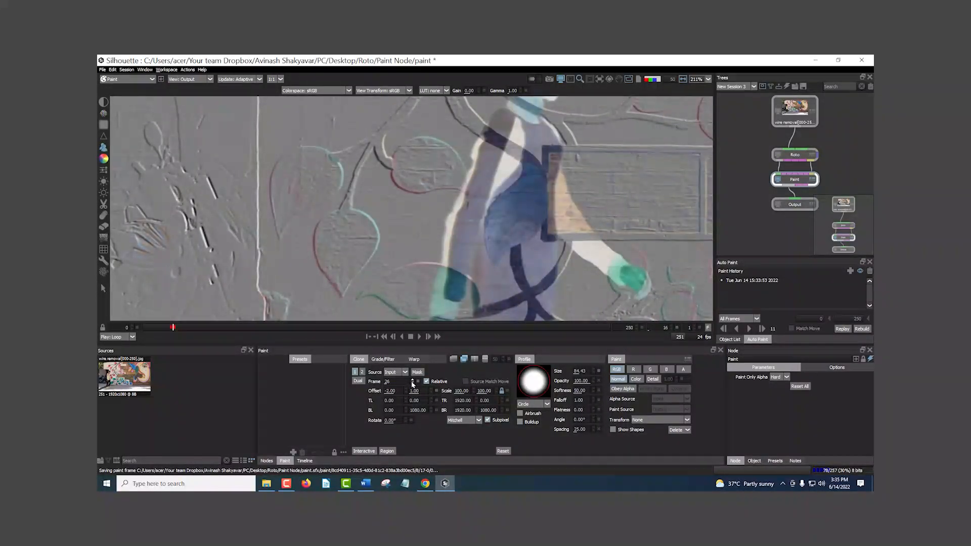
{"action": "left_click", "coordinate": [412, 384]}
{"action": "left_click", "coordinate": [406, 393]}
{"action": "left_click", "coordinate": [405, 389]}
{"action": "left_click", "coordinate": [406, 389]}
{"action": "left_click", "coordinate": [405, 389]}
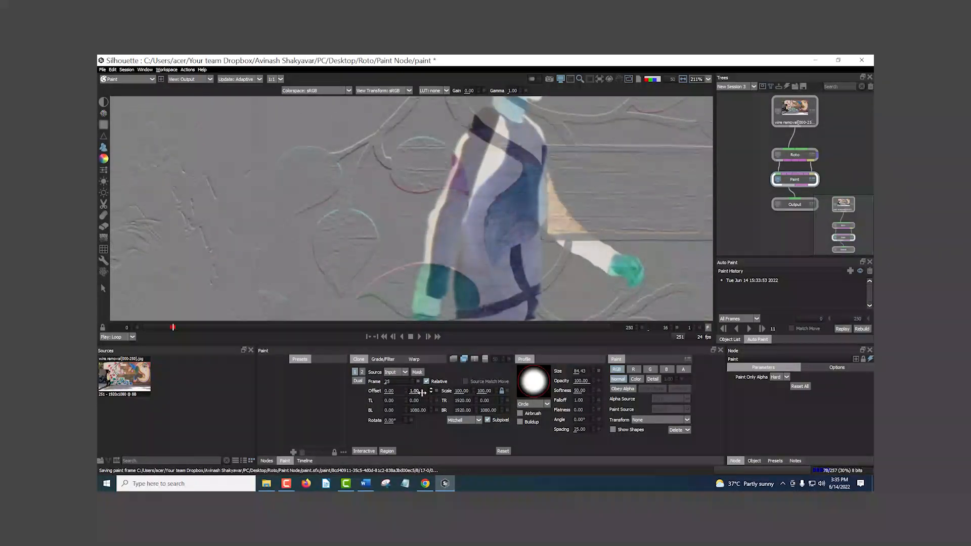
Step: Try vertical clone source offsets between 5.00 and -1.00, settling on 0.00 for the mural alignment
{"action": "left_click", "coordinate": [430, 389]}
{"action": "left_click", "coordinate": [430, 389]}
{"action": "left_click", "coordinate": [431, 390]}
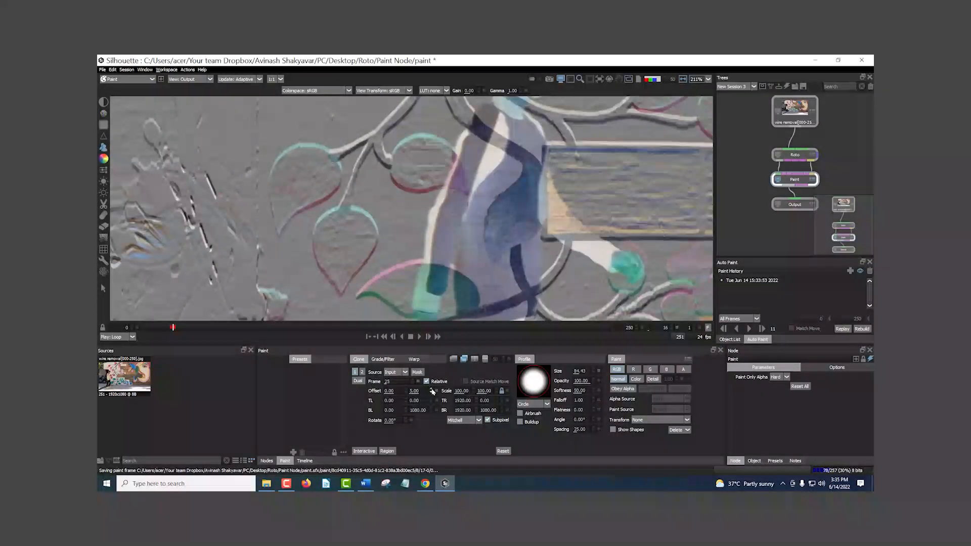
{"action": "left_click", "coordinate": [431, 394]}
{"action": "left_click", "coordinate": [431, 394]}
{"action": "left_click", "coordinate": [431, 394]}
{"action": "left_click", "coordinate": [431, 394]}
{"action": "left_click", "coordinate": [431, 394]}
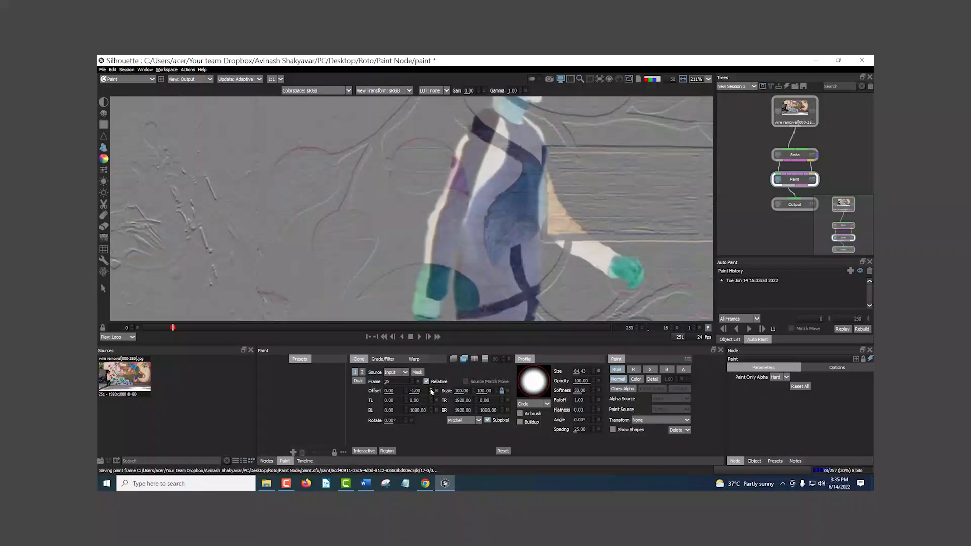
{"action": "scroll", "coordinate": [282, 195], "scroll_direction": "up", "scroll_amount": 3}
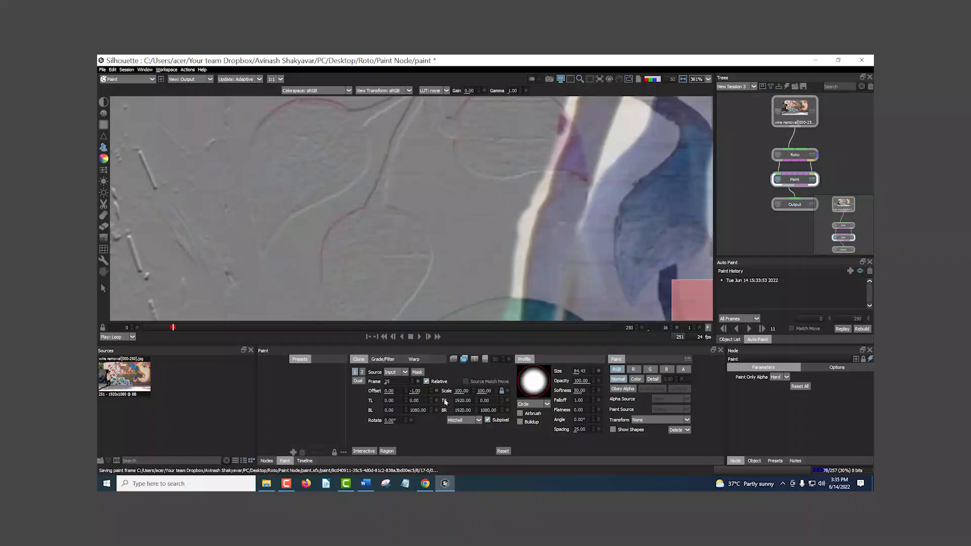
{"action": "left_click", "coordinate": [432, 389]}
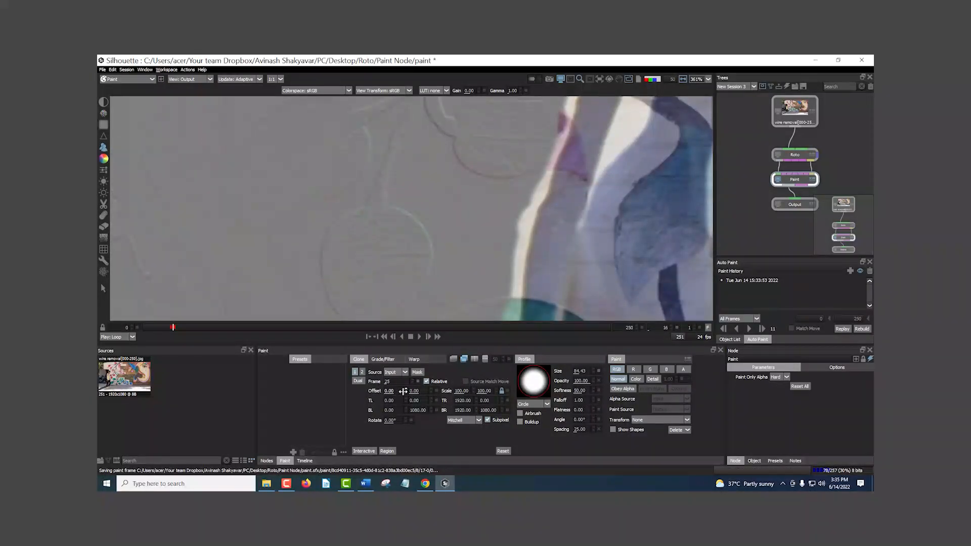
Step: Test larger horizontal source offsets, then fine-tune the horizontal offset to 0.25 against the mural leaves
{"action": "left_click", "coordinate": [406, 389]}
{"action": "left_click", "coordinate": [406, 390]}
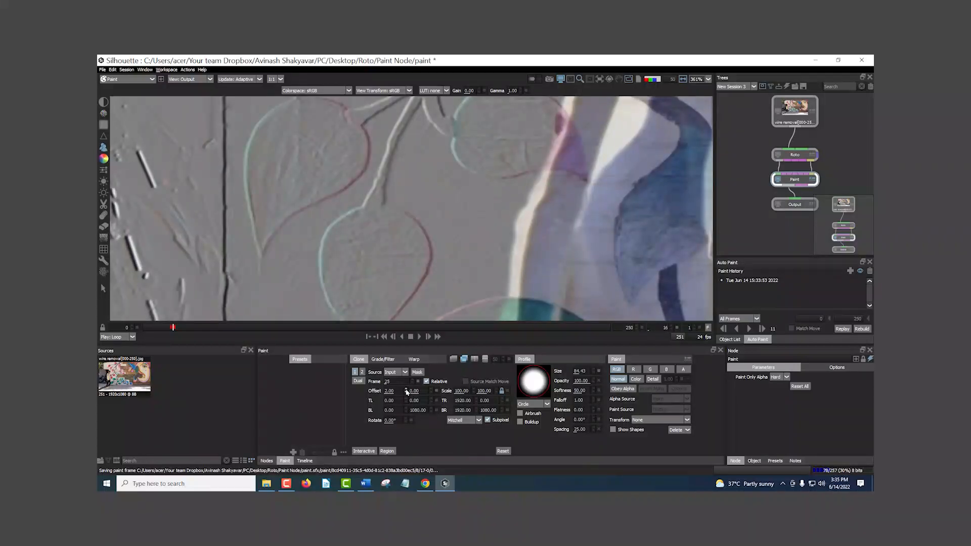
{"action": "left_click", "coordinate": [406, 393]}
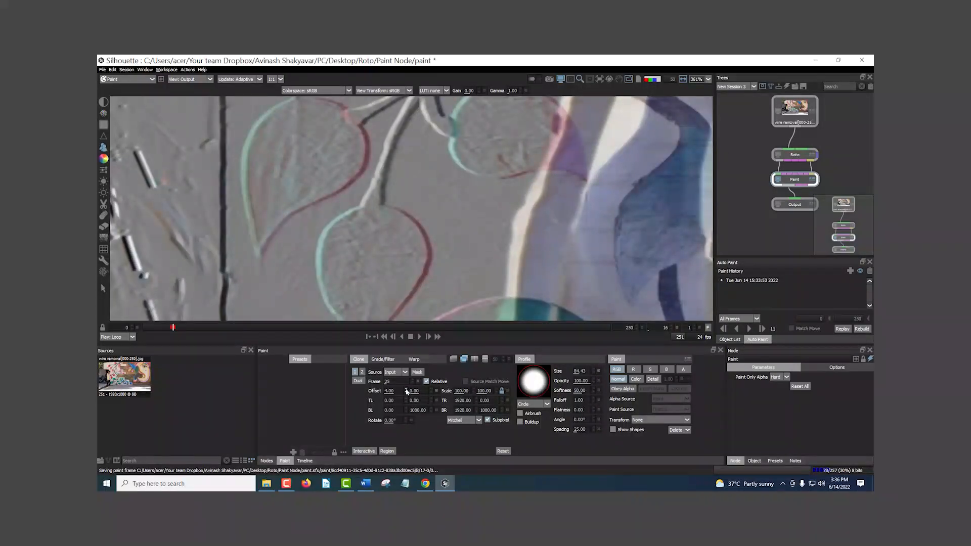
{"action": "left_click", "coordinate": [407, 393]}
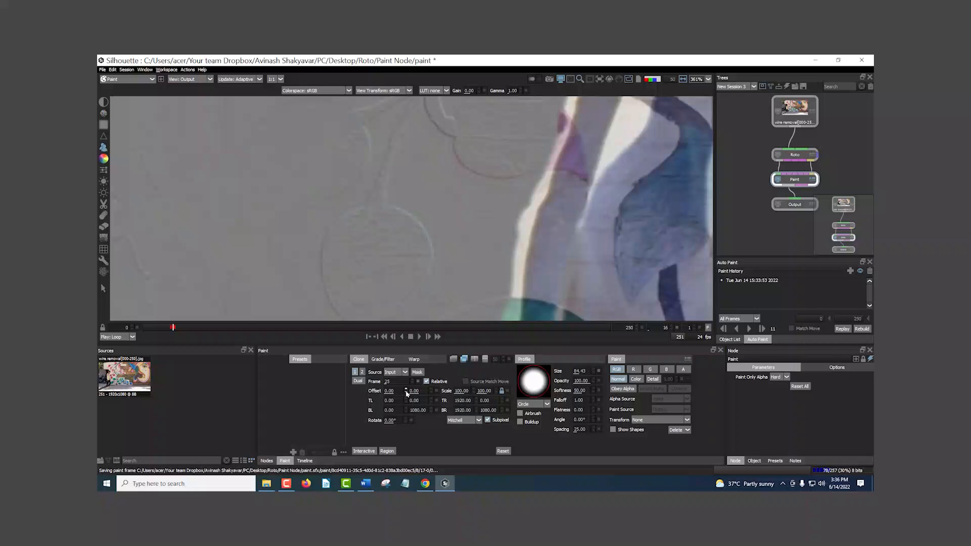
{"action": "left_click", "coordinate": [399, 391]}
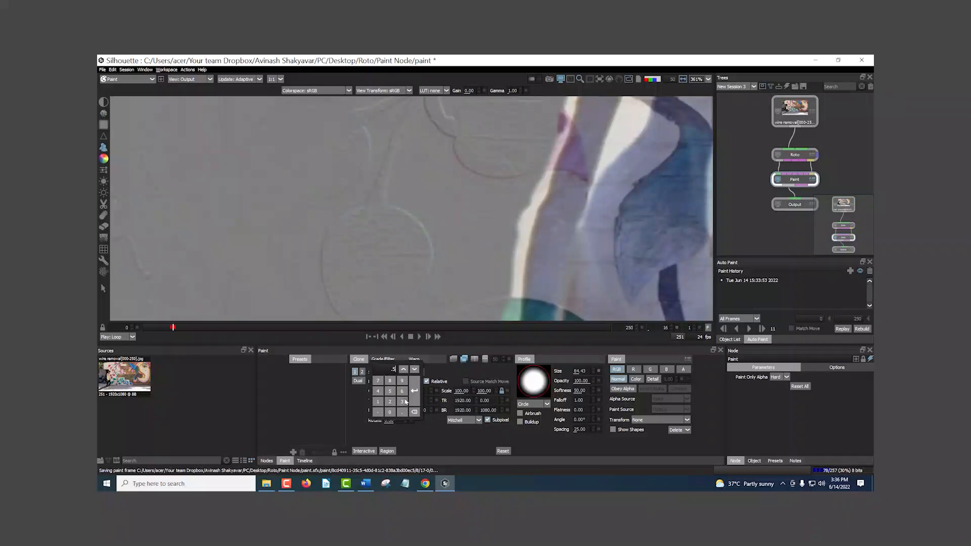
{"action": "left_click", "coordinate": [414, 400]}
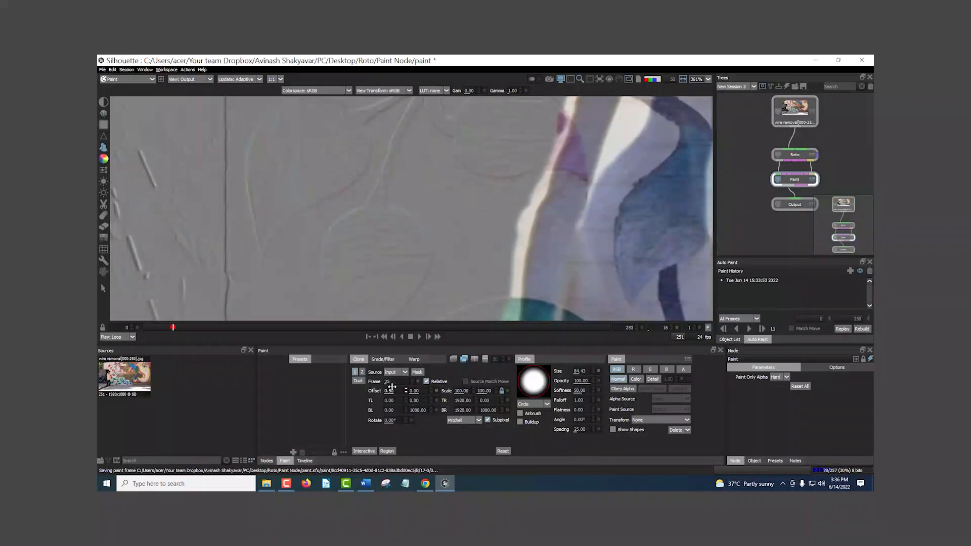
{"action": "left_click", "coordinate": [399, 390]}
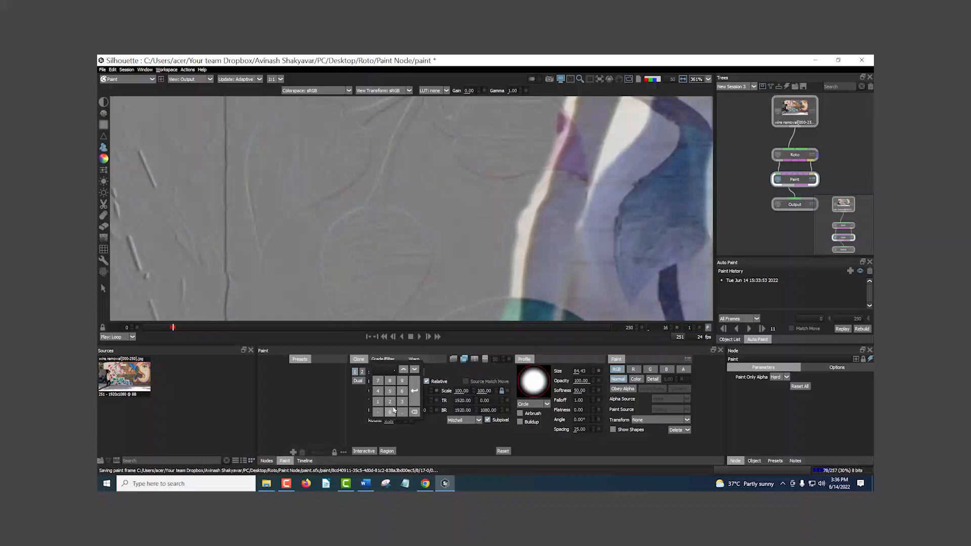
{"action": "left_click", "coordinate": [412, 400]}
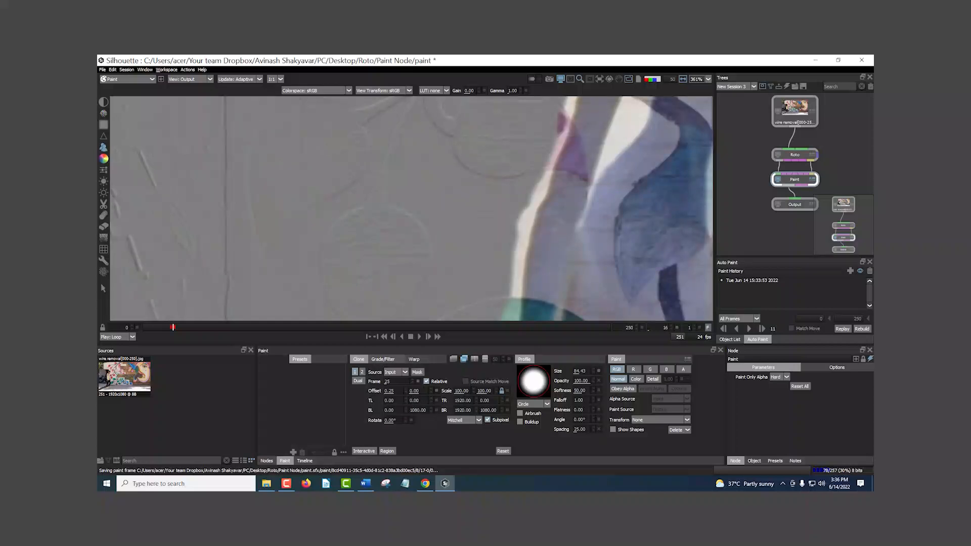
Step: Test a vertical clone source offset of 0.25, then set it to -0.25
{"action": "left_click", "coordinate": [413, 390]}
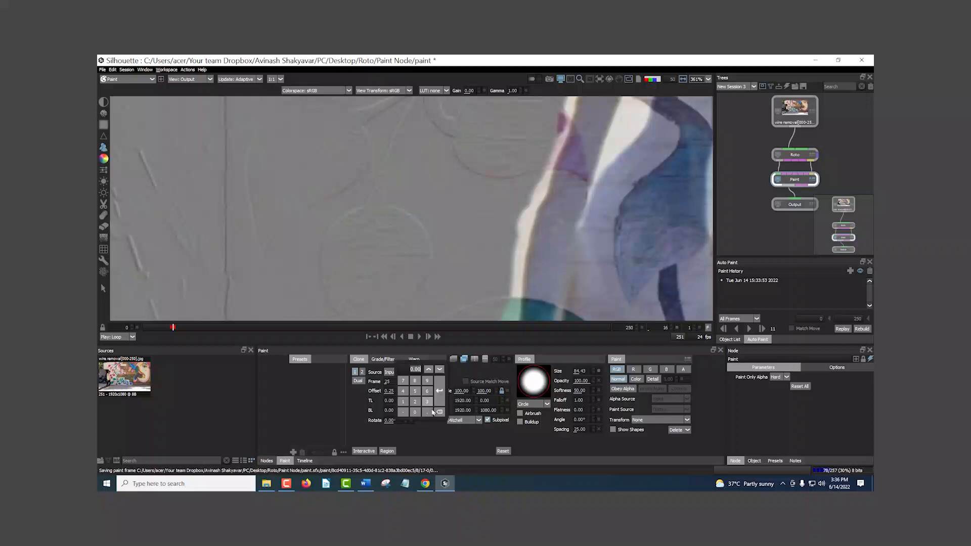
{"action": "left_click", "coordinate": [438, 393]}
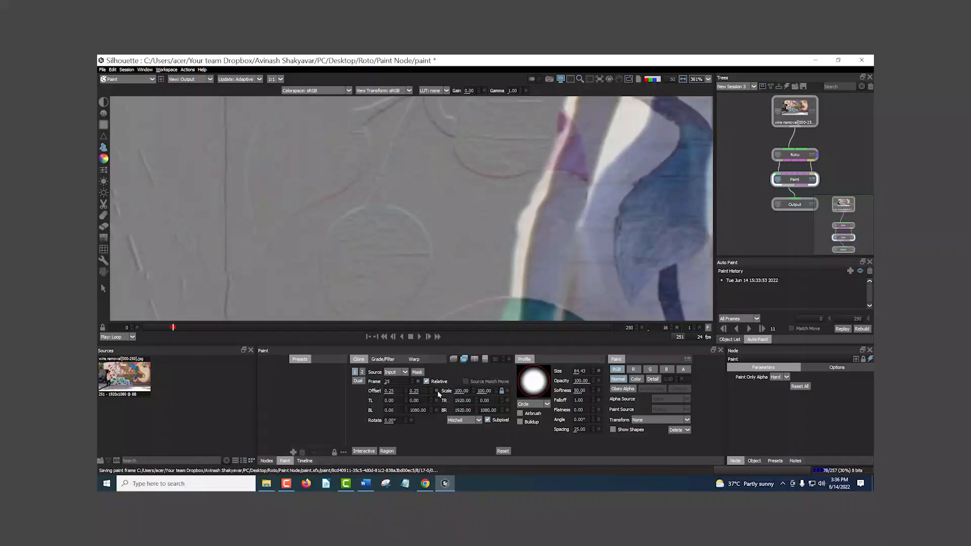
{"action": "left_click", "coordinate": [419, 392]}
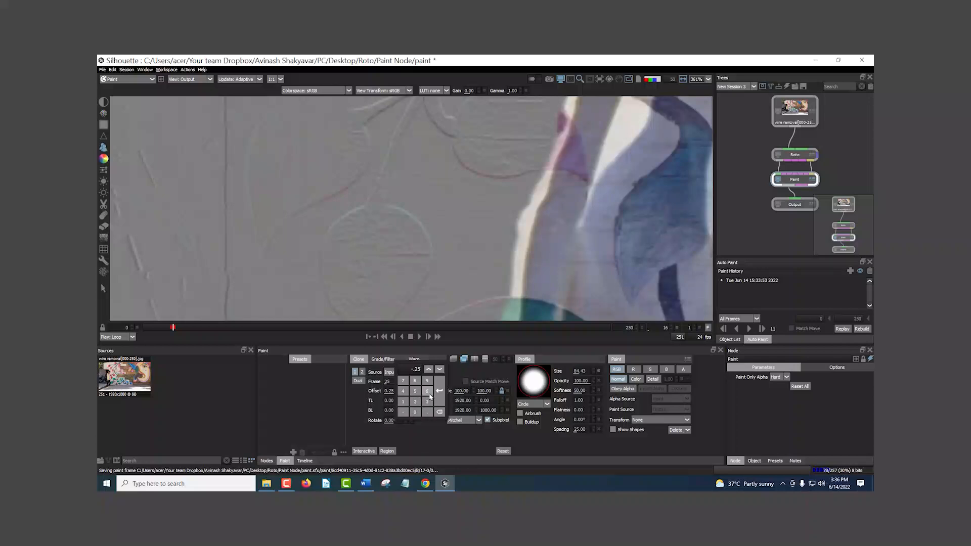
{"action": "left_click", "coordinate": [439, 391]}
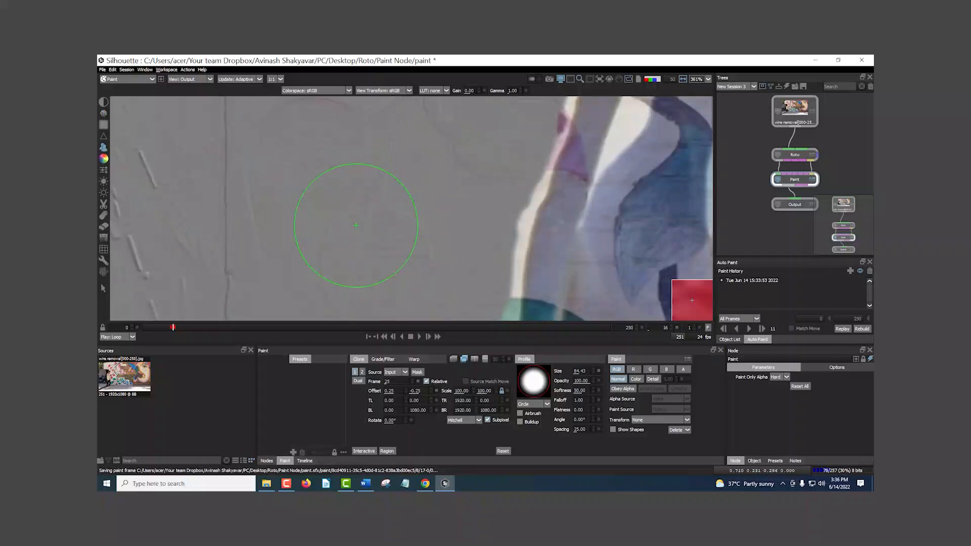
Step: Paint two clone strokes on frame 16 over the wall and the pavement near the man's rear foot, then turn off the difference overlay
{"action": "scroll", "coordinate": [356, 225], "scroll_direction": "down", "scroll_amount": 6}
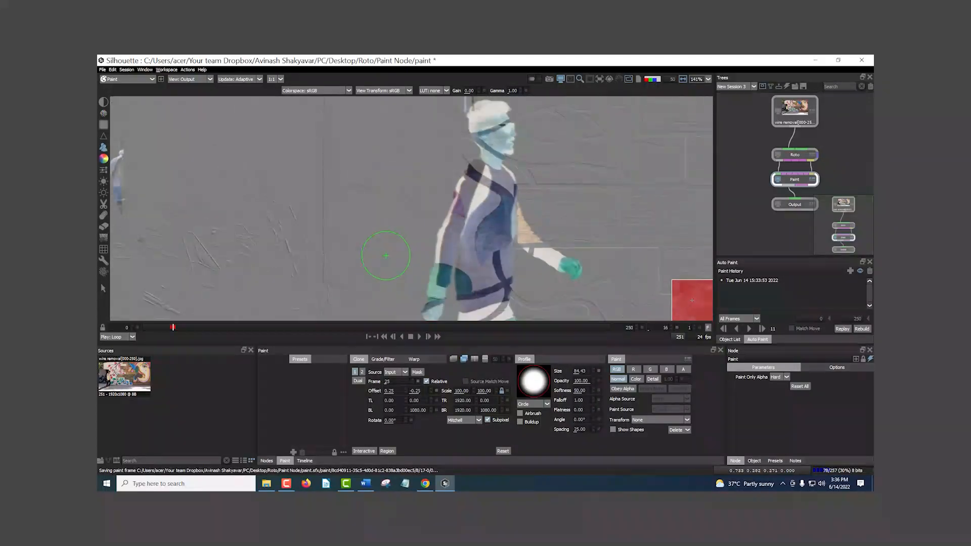
{"action": "mouse_move", "coordinate": [356, 209]}
{"action": "left_mouse_down"}
{"action": "mouse_move", "coordinate": [399, 167]}
{"action": "mouse_move", "coordinate": [402, 132]}
{"action": "left_mouse_up"}
{"action": "scroll", "coordinate": [398, 186], "scroll_direction": "down", "scroll_amount": 5}
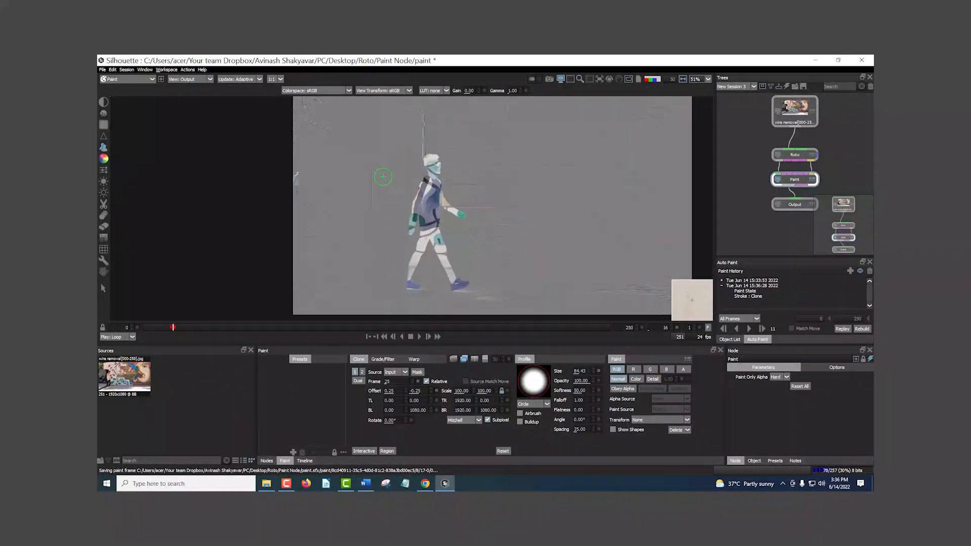
{"action": "left_click", "coordinate": [394, 290]}
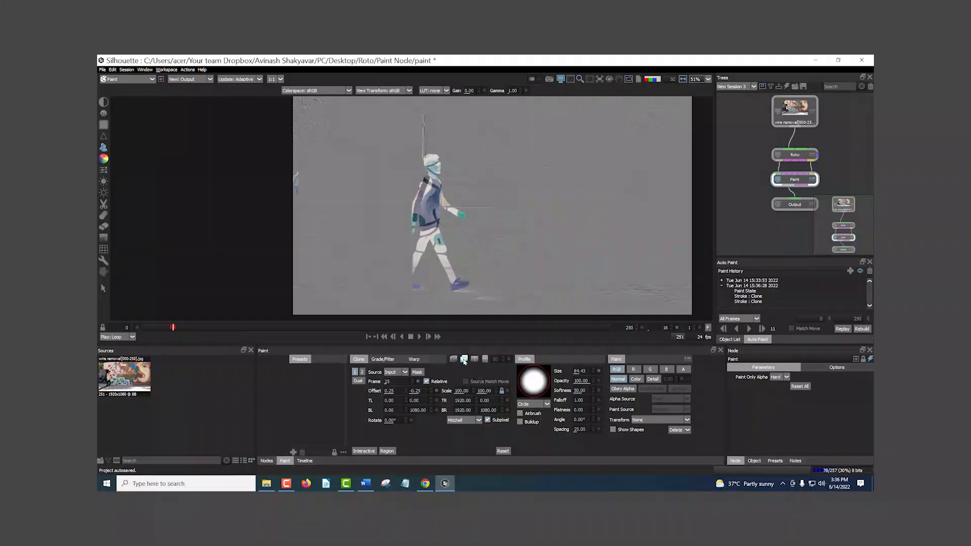
{"action": "left_click", "coordinate": [464, 359]}
{"action": "scroll", "coordinate": [395, 206], "scroll_direction": "up", "scroll_amount": 5}
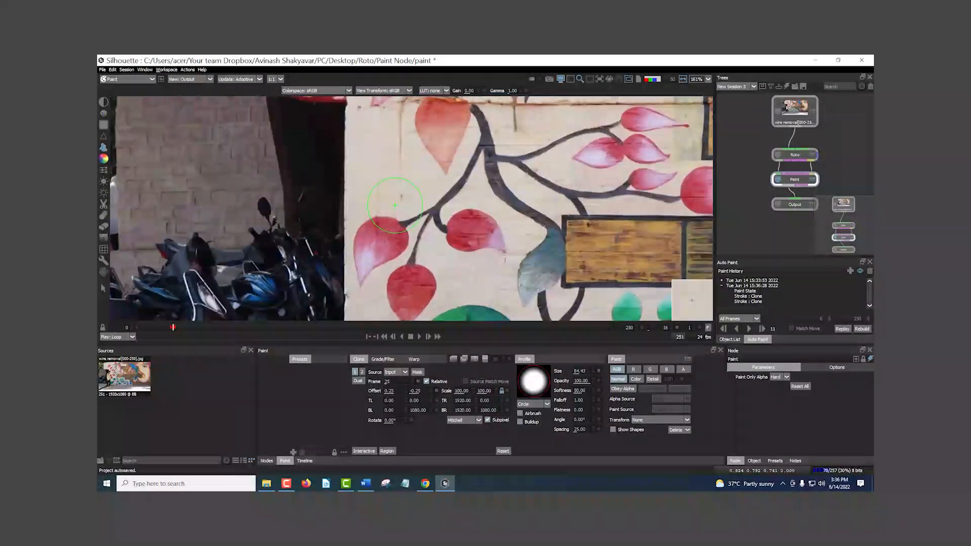
Step: Compare the cleaned mural on frames 15 to 17 with unpainted frame 13, inspecting the leaves and the full wall
{"action": "scroll", "coordinate": [395, 205], "scroll_direction": "up", "scroll_amount": 2}
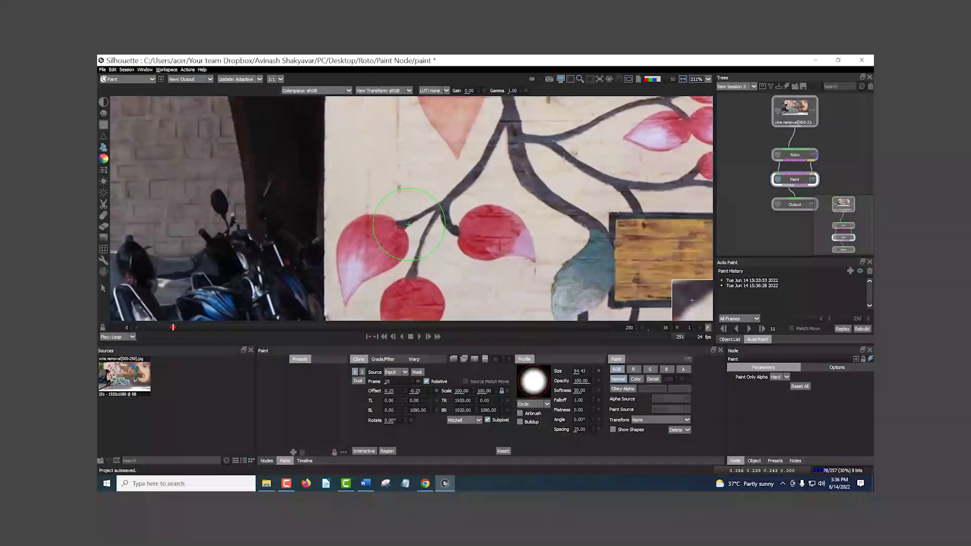
{"action": "key", "text": "Right"}
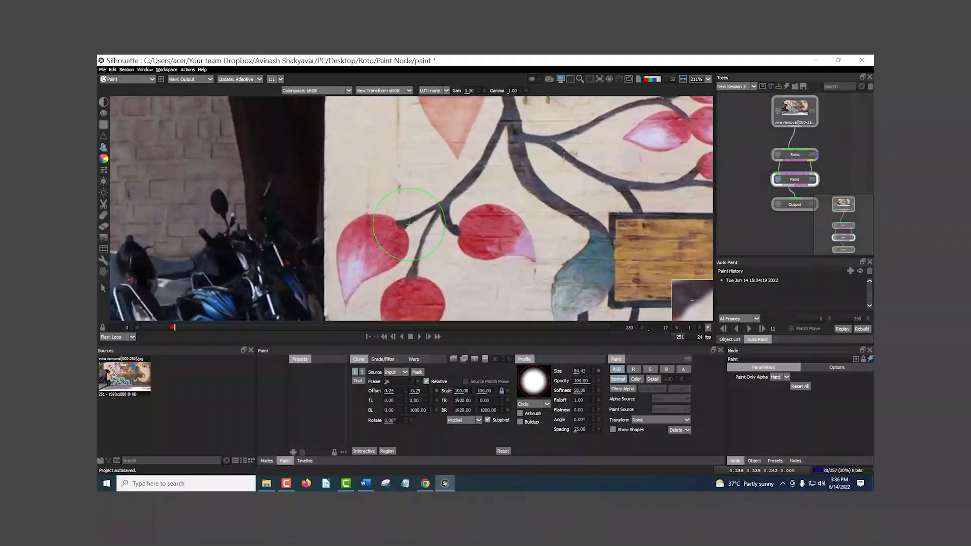
{"action": "key", "text": "Left"}
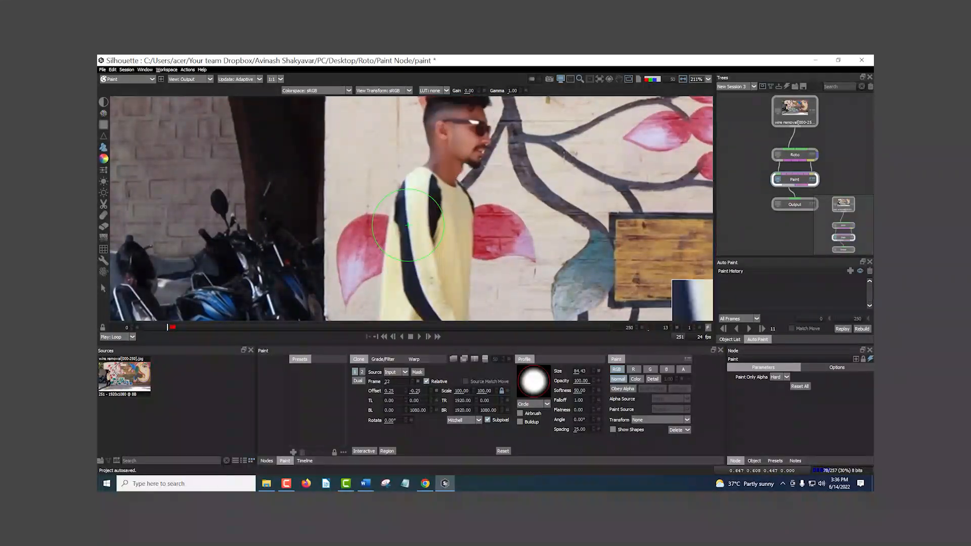
{"action": "scroll", "coordinate": [407, 223], "scroll_direction": "down", "scroll_amount": 3}
{"action": "scroll", "coordinate": [404, 223], "scroll_direction": "down", "scroll_amount": 4}
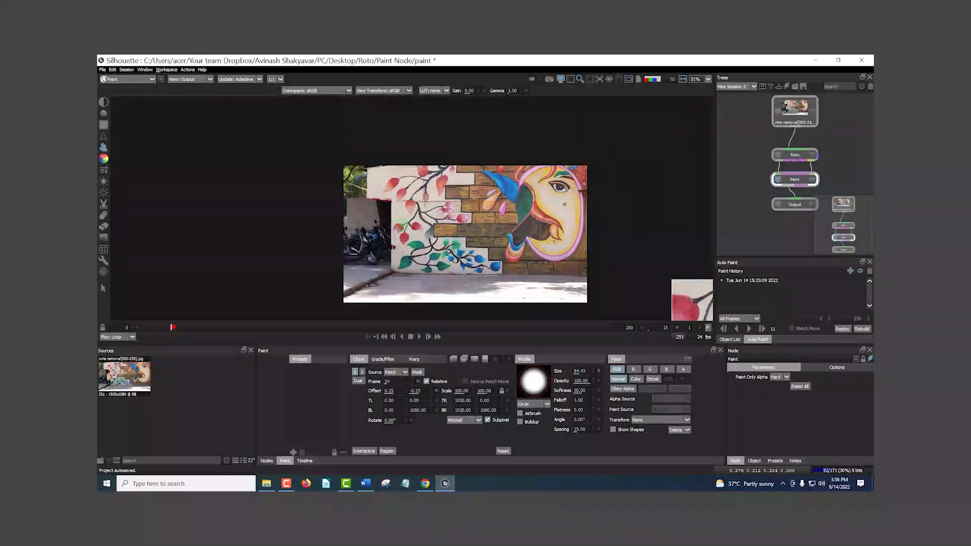
{"action": "scroll", "coordinate": [403, 211], "scroll_direction": "up", "scroll_amount": 2}
{"action": "left_click_drag", "start_coordinate": [430, 232], "coordinate": [352, 232]}
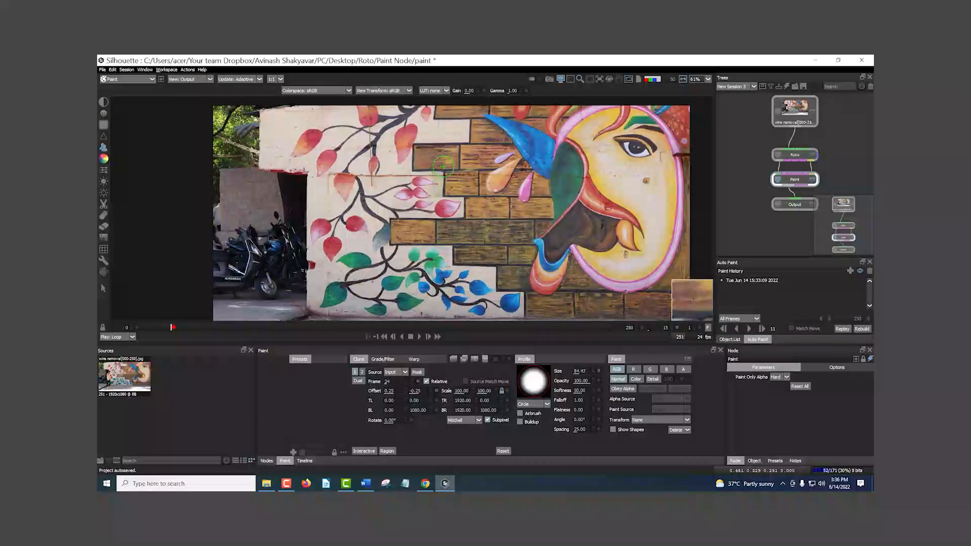
Step: Step back and forth through the unpainted frames up to frame 25 to examine how the man moves across the mural
{"action": "key", "text": "Right"}
{"action": "key", "text": "Right"}
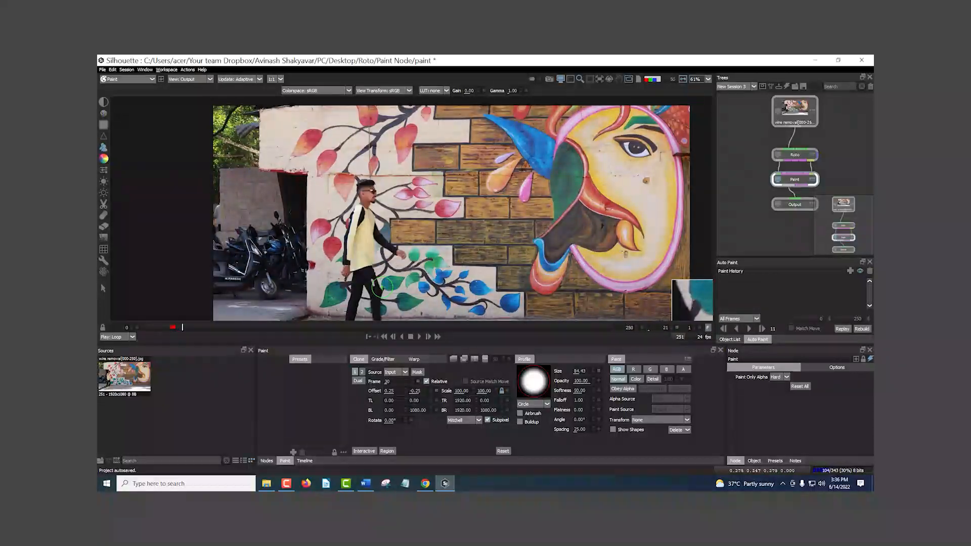
{"action": "key", "text": "Left"}
{"action": "key", "text": "Left"}
{"action": "key", "text": "Left"}
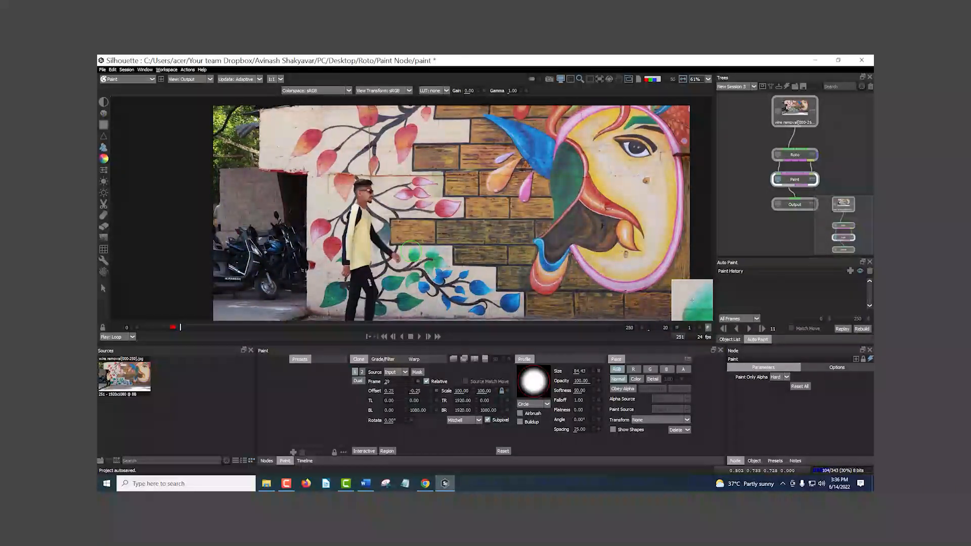
{"action": "scroll", "coordinate": [412, 251], "scroll_direction": "down", "scroll_amount": 3}
{"action": "scroll", "coordinate": [418, 251], "scroll_direction": "up", "scroll_amount": 1}
{"action": "scroll", "coordinate": [418, 251], "scroll_direction": "up", "scroll_amount": 2}
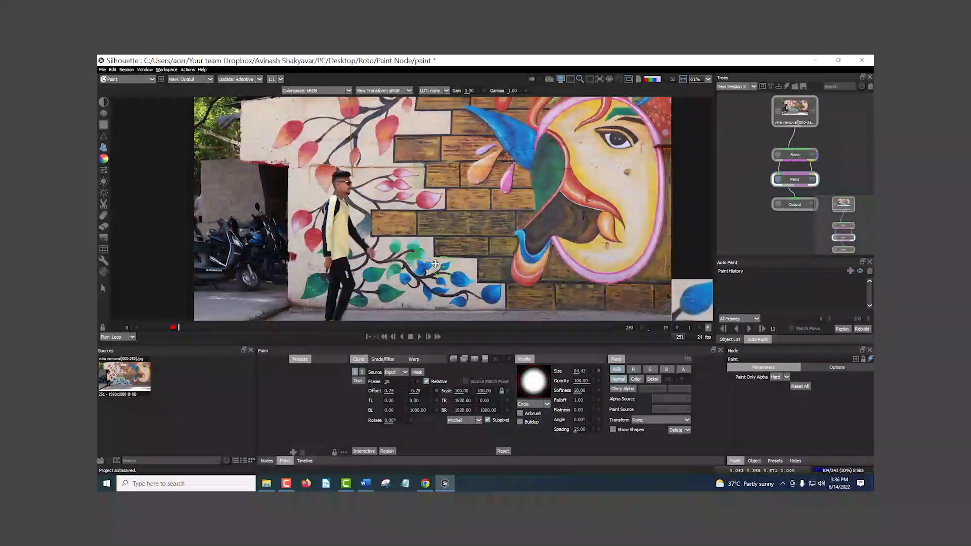
{"action": "key", "text": "Left"}
{"action": "key", "text": "Left"}
{"action": "key", "text": "Left"}
{"action": "key", "text": "Right"}
{"action": "key", "text": "Right"}
{"action": "key", "text": "Right"}
{"action": "key", "text": "Right"}
{"action": "key", "text": "Right"}
{"action": "key", "text": "Right"}
{"action": "key", "text": "Right"}
{"action": "key", "text": "Right"}
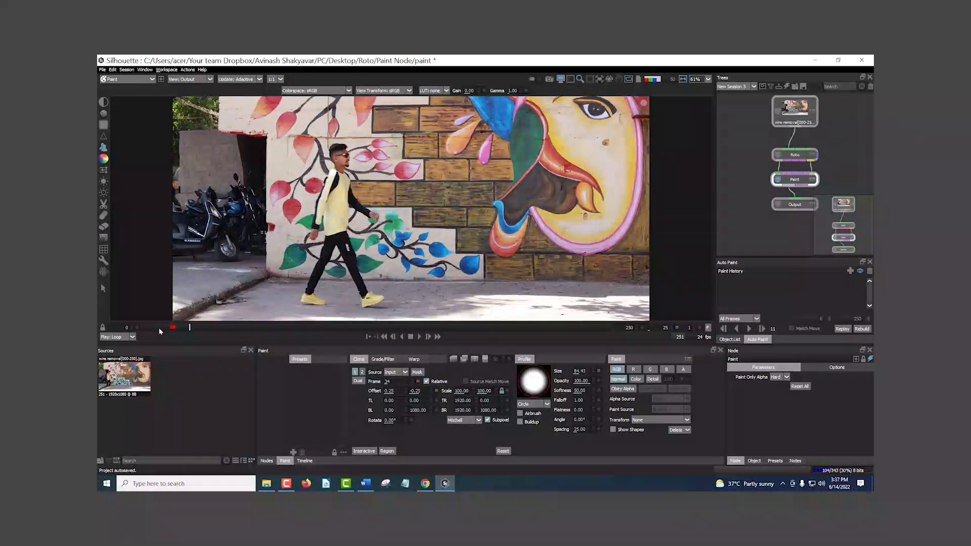
Step: Go to frame 89, set the clone source frame to 103, and turn on the difference overlay
{"action": "left_click", "coordinate": [142, 329]}
{"action": "mouse_move", "coordinate": [143, 329]}
{"action": "left_mouse_down"}
{"action": "mouse_move", "coordinate": [399, 337]}
{"action": "mouse_move", "coordinate": [309, 329]}
{"action": "left_mouse_up"}
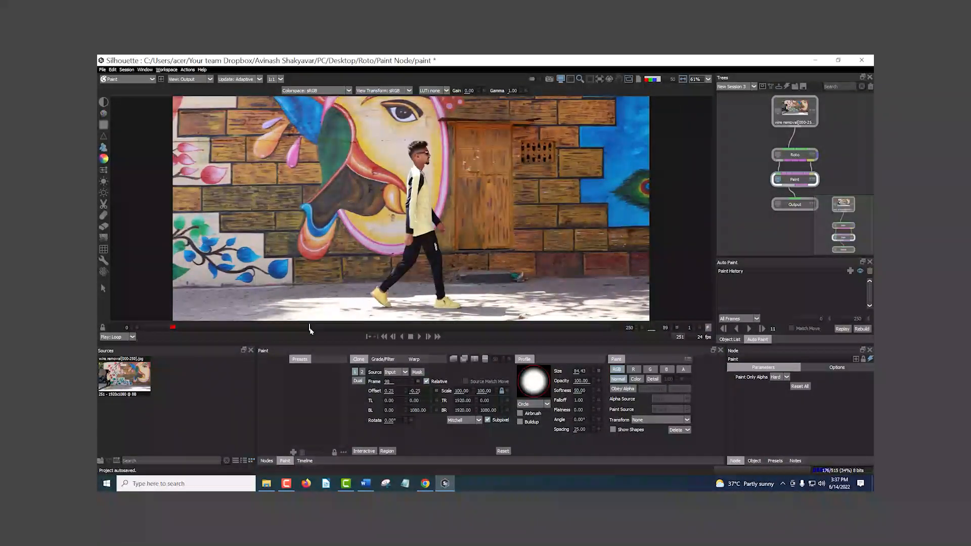
{"action": "mouse_move", "coordinate": [309, 329]}
{"action": "left_mouse_down"}
{"action": "mouse_move", "coordinate": [335, 330]}
{"action": "mouse_move", "coordinate": [310, 330]}
{"action": "left_mouse_up"}
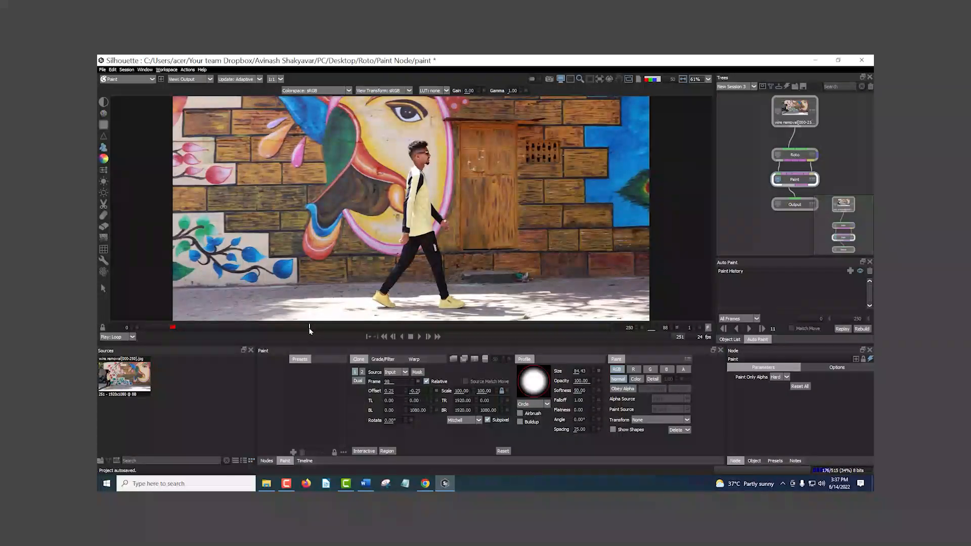
{"action": "left_click", "coordinate": [388, 382]}
{"action": "left_click", "coordinate": [381, 393]}
{"action": "left_click", "coordinate": [393, 403]}
{"action": "left_click", "coordinate": [404, 393]}
{"action": "left_click", "coordinate": [417, 382]}
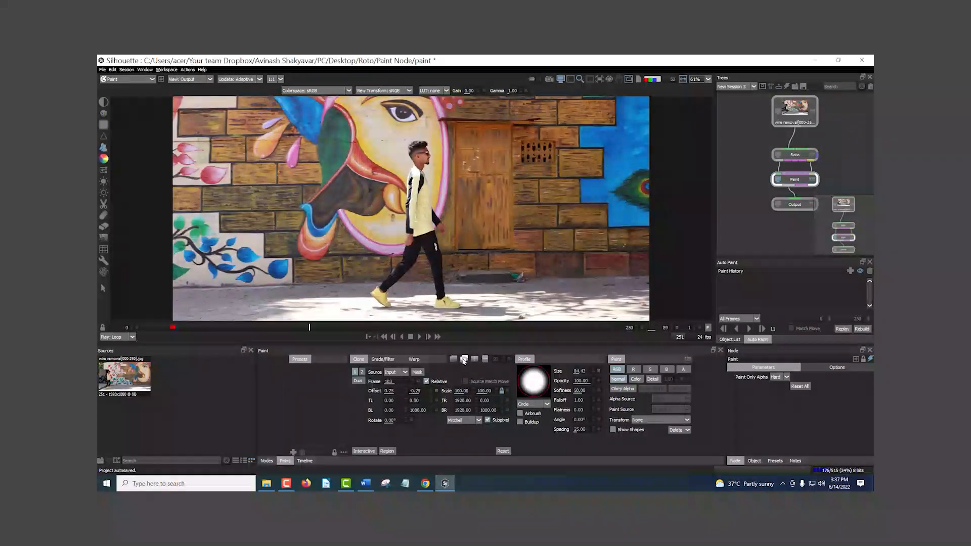
{"action": "left_click", "coordinate": [463, 360]}
Step: Reset both clone source offsets to 0.00, then try horizontal offsets down to -100.00 against the mural
{"action": "scroll", "coordinate": [420, 221], "scroll_direction": "up", "scroll_amount": 3}
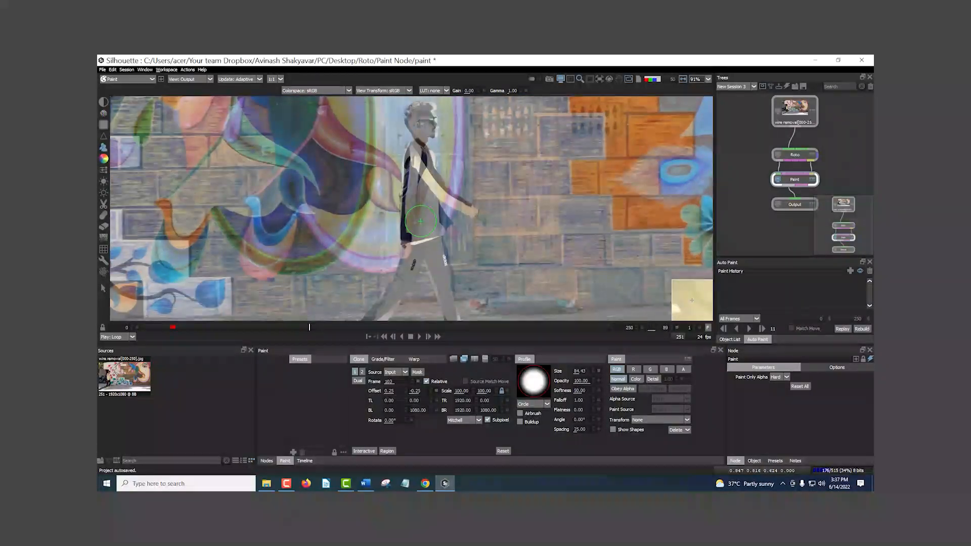
{"action": "scroll", "coordinate": [437, 196], "scroll_direction": "up", "scroll_amount": 4}
{"action": "scroll", "coordinate": [438, 195], "scroll_direction": "down", "scroll_amount": 8}
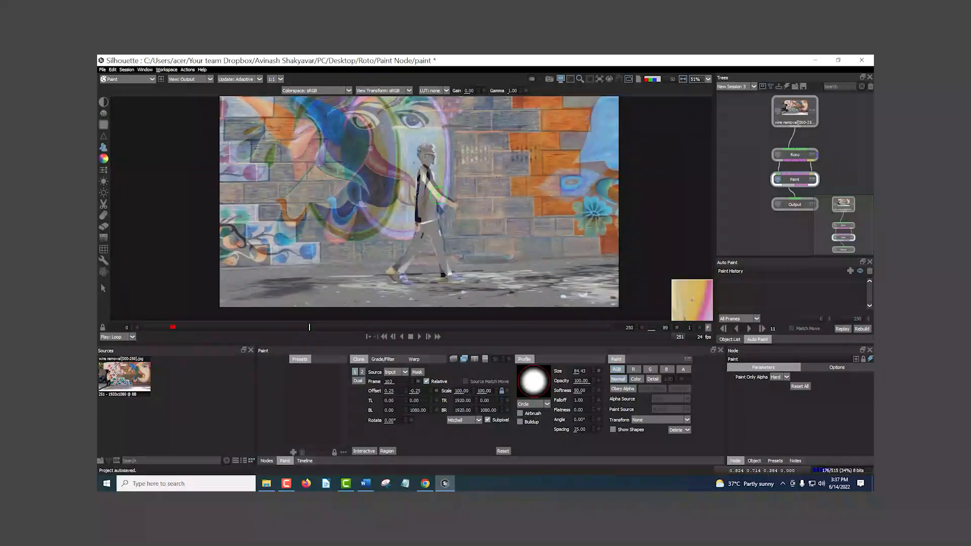
{"action": "scroll", "coordinate": [437, 195], "scroll_direction": "up", "scroll_amount": 1}
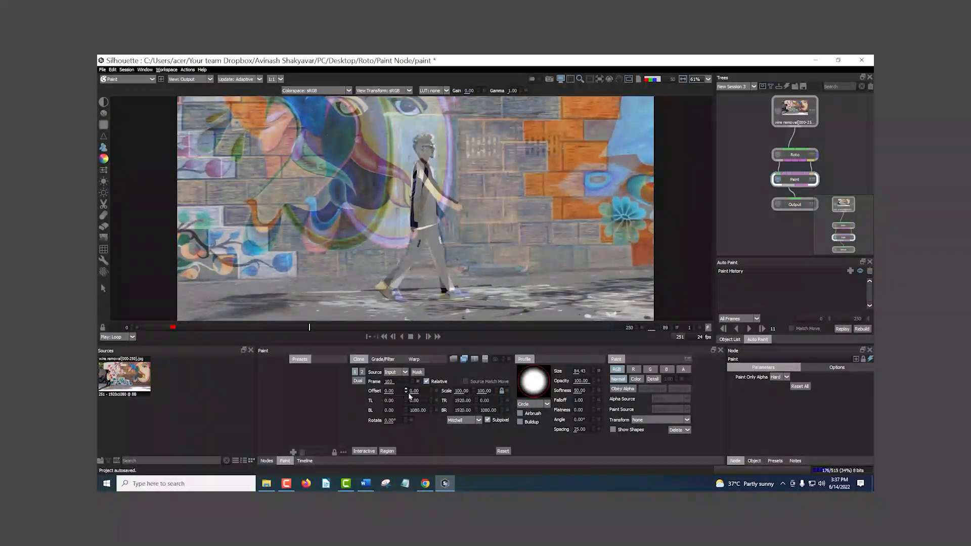
{"action": "left_click", "coordinate": [406, 389]}
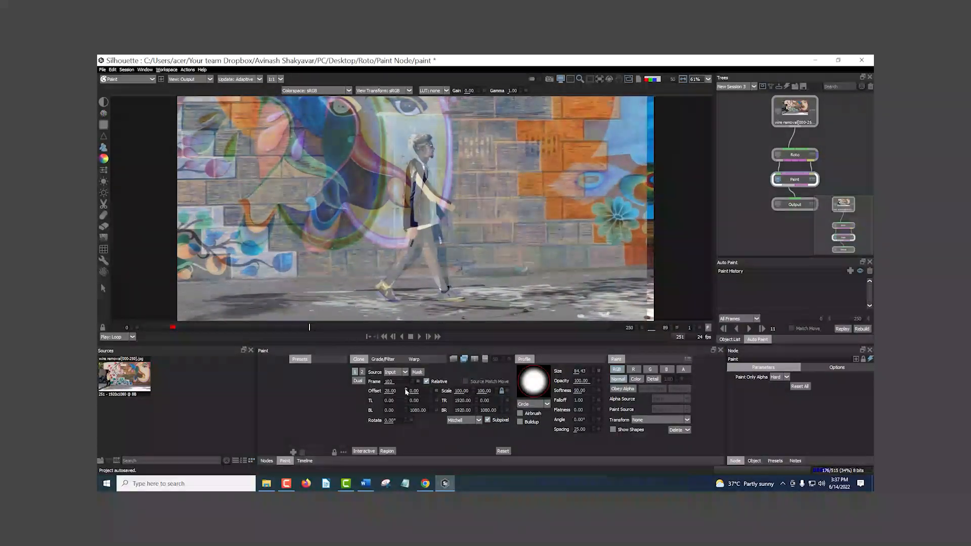
{"action": "left_click", "coordinate": [407, 393]}
{"action": "left_click", "coordinate": [406, 394]}
{"action": "left_click", "coordinate": [407, 393]}
{"action": "left_click", "coordinate": [407, 394]}
{"action": "left_click", "coordinate": [407, 394]}
{"action": "left_click", "coordinate": [407, 394]}
{"action": "left_click", "coordinate": [406, 391]}
{"action": "left_click", "coordinate": [378, 412]}
{"action": "left_click", "coordinate": [378, 402]}
{"action": "left_click", "coordinate": [390, 412]}
{"action": "left_click", "coordinate": [389, 412]}
{"action": "left_click", "coordinate": [414, 391]}
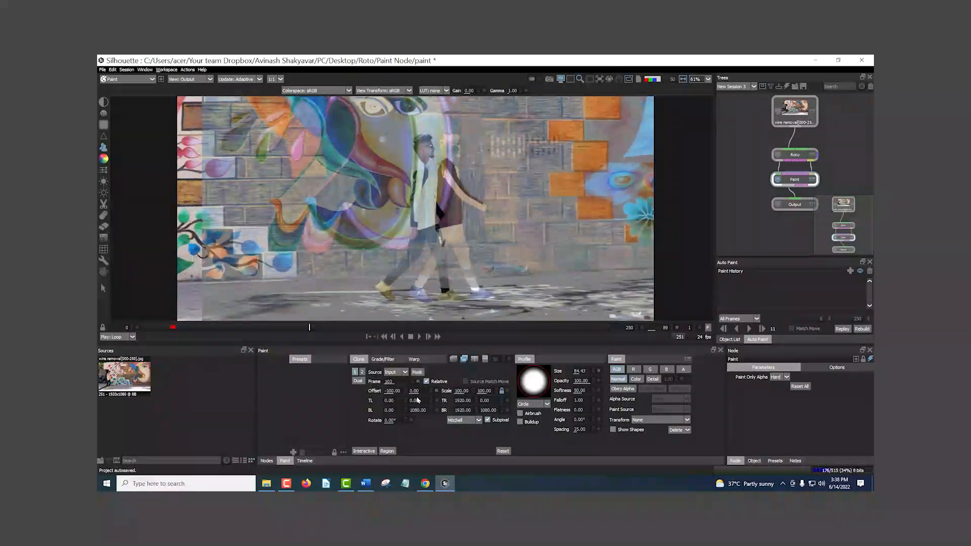
Step: Set the horizontal source offset to -200, then refine the offsets to -238.00 horizontally and 6.00 vertically
{"action": "left_click", "coordinate": [398, 391]}
{"action": "type", "text": "-200"}
{"action": "key", "text": "Return"}
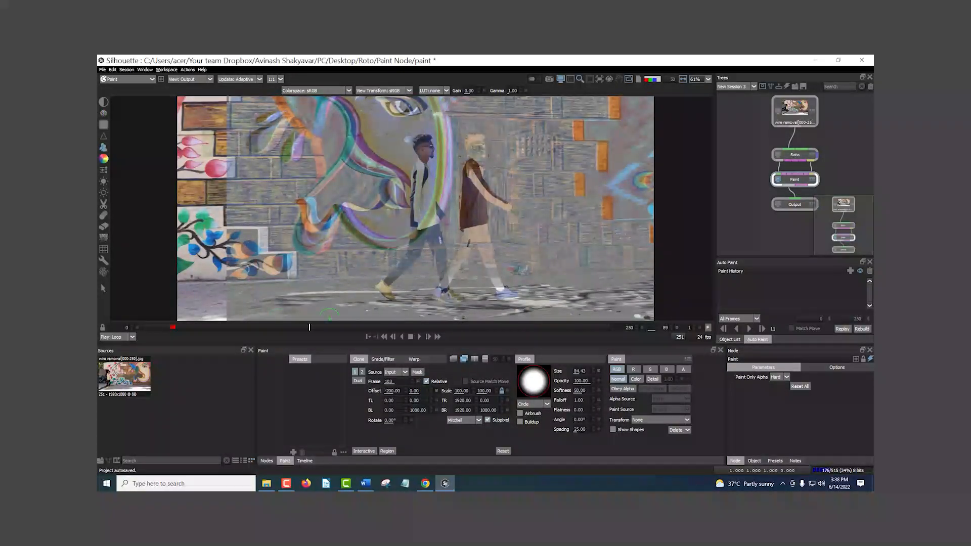
{"action": "left_click", "coordinate": [405, 393]}
{"action": "left_click", "coordinate": [405, 393]}
{"action": "left_click", "coordinate": [431, 390]}
{"action": "left_click", "coordinate": [432, 390]}
{"action": "left_click_drag", "start_coordinate": [406, 391], "coordinate": [406, 394]}
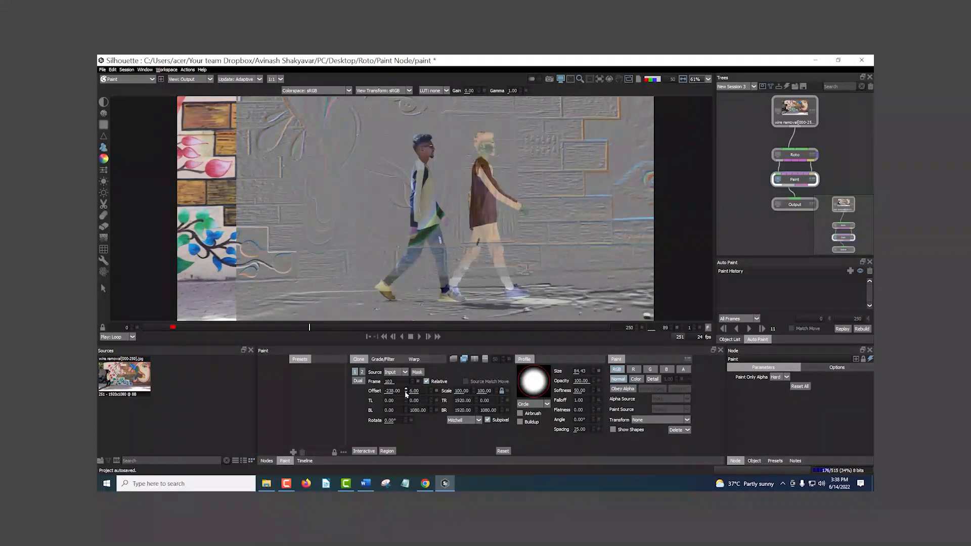
Step: Paint clone strokes over the man's head, body and legs on frame 89, then turn off the difference overlay
{"action": "scroll", "coordinate": [416, 179], "scroll_direction": "up", "scroll_amount": 5}
{"action": "mouse_move", "coordinate": [416, 180]}
{"action": "left_mouse_down"}
{"action": "mouse_move", "coordinate": [389, 138]}
{"action": "mouse_move", "coordinate": [388, 161]}
{"action": "mouse_move", "coordinate": [402, 151]}
{"action": "mouse_move", "coordinate": [394, 145]}
{"action": "mouse_move", "coordinate": [405, 162]}
{"action": "mouse_move", "coordinate": [402, 147]}
{"action": "mouse_move", "coordinate": [406, 169]}
{"action": "mouse_move", "coordinate": [383, 214]}
{"action": "mouse_move", "coordinate": [397, 197]}
{"action": "mouse_move", "coordinate": [397, 259]}
{"action": "mouse_move", "coordinate": [385, 225]}
{"action": "mouse_move", "coordinate": [382, 263]}
{"action": "mouse_move", "coordinate": [377, 216]}
{"action": "mouse_move", "coordinate": [377, 300]}
{"action": "mouse_move", "coordinate": [405, 262]}
{"action": "mouse_move", "coordinate": [408, 275]}
{"action": "mouse_move", "coordinate": [394, 276]}
{"action": "mouse_move", "coordinate": [407, 296]}
{"action": "mouse_move", "coordinate": [459, 141]}
{"action": "left_mouse_up"}
{"action": "mouse_move", "coordinate": [458, 202]}
{"action": "left_mouse_down"}
{"action": "mouse_move", "coordinate": [430, 248]}
{"action": "mouse_move", "coordinate": [394, 250]}
{"action": "mouse_move", "coordinate": [409, 217]}
{"action": "mouse_move", "coordinate": [393, 239]}
{"action": "left_mouse_up"}
{"action": "mouse_move", "coordinate": [471, 191]}
{"action": "left_mouse_down"}
{"action": "mouse_move", "coordinate": [399, 254]}
{"action": "mouse_move", "coordinate": [463, 179]}
{"action": "left_mouse_up"}
{"action": "scroll", "coordinate": [452, 202], "scroll_direction": "down", "scroll_amount": 5}
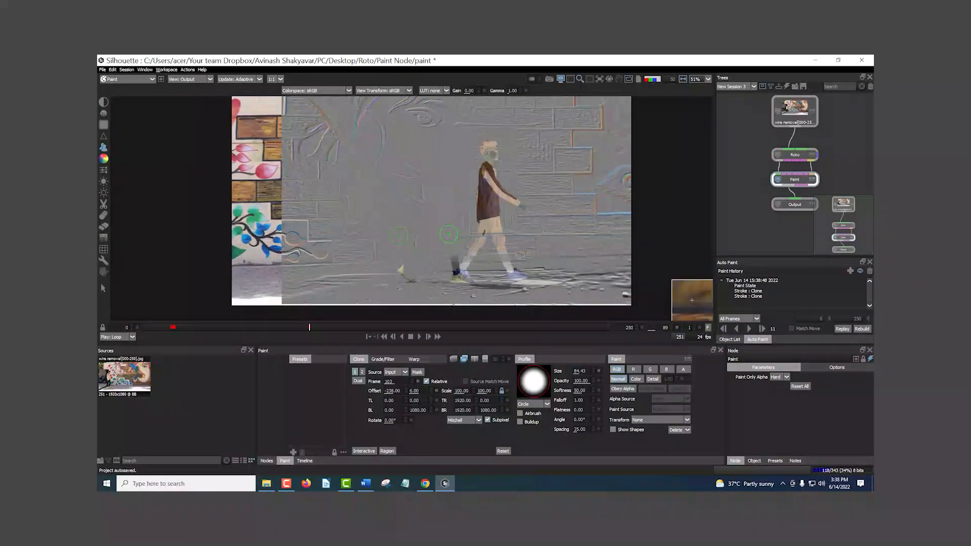
{"action": "left_click", "coordinate": [455, 360]}
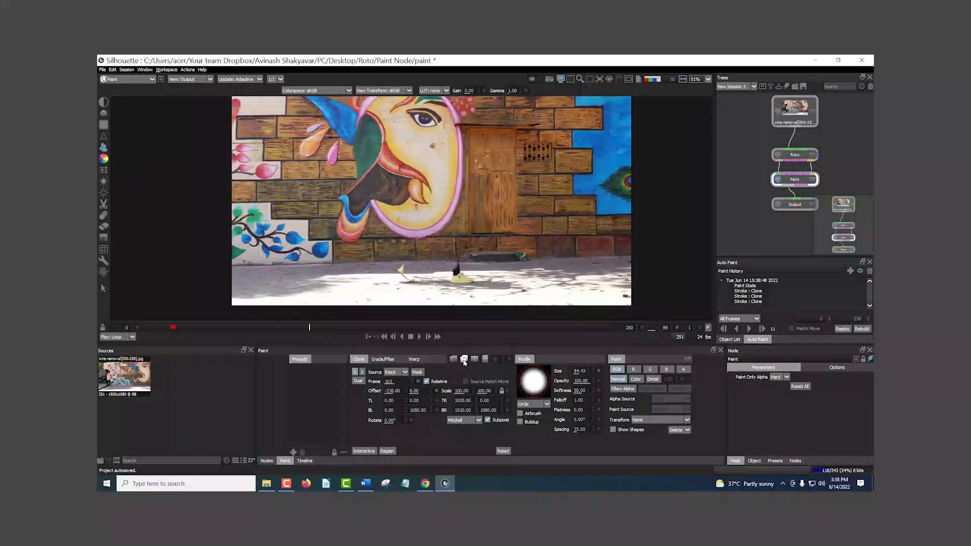
Step: Inspect the cloned wall around the wooden door, then clone pavement over the remnant of the man's rear shoe
{"action": "scroll", "coordinate": [468, 220], "scroll_direction": "up", "scroll_amount": 5}
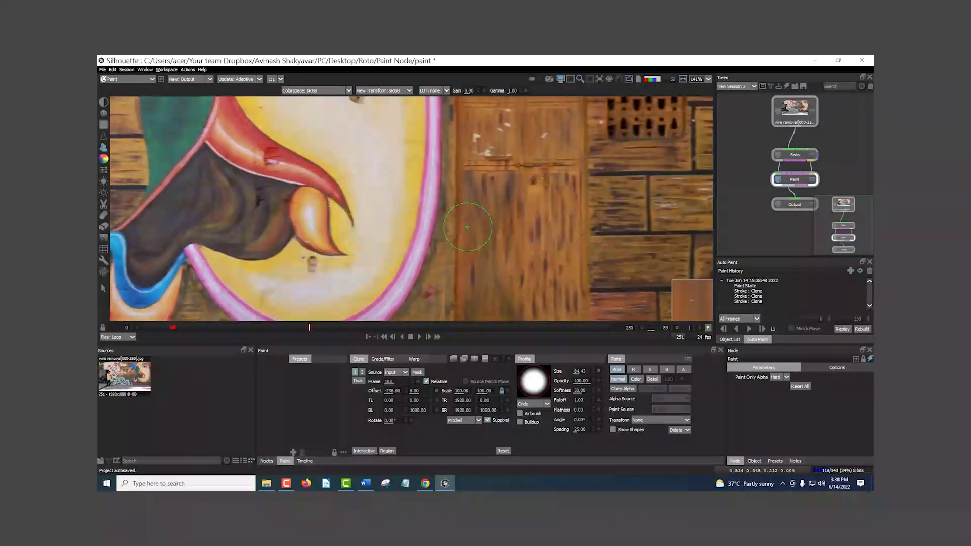
{"action": "scroll", "coordinate": [471, 217], "scroll_direction": "down", "scroll_amount": 3}
{"action": "scroll", "coordinate": [479, 207], "scroll_direction": "up", "scroll_amount": 3}
{"action": "scroll", "coordinate": [478, 228], "scroll_direction": "down", "scroll_amount": 2}
{"action": "left_click_drag", "start_coordinate": [483, 236], "coordinate": [469, 178]}
{"action": "mouse_move", "coordinate": [362, 233]}
{"action": "left_mouse_down"}
{"action": "mouse_move", "coordinate": [357, 242]}
{"action": "mouse_move", "coordinate": [382, 240]}
{"action": "mouse_move", "coordinate": [399, 253]}
{"action": "left_mouse_up"}
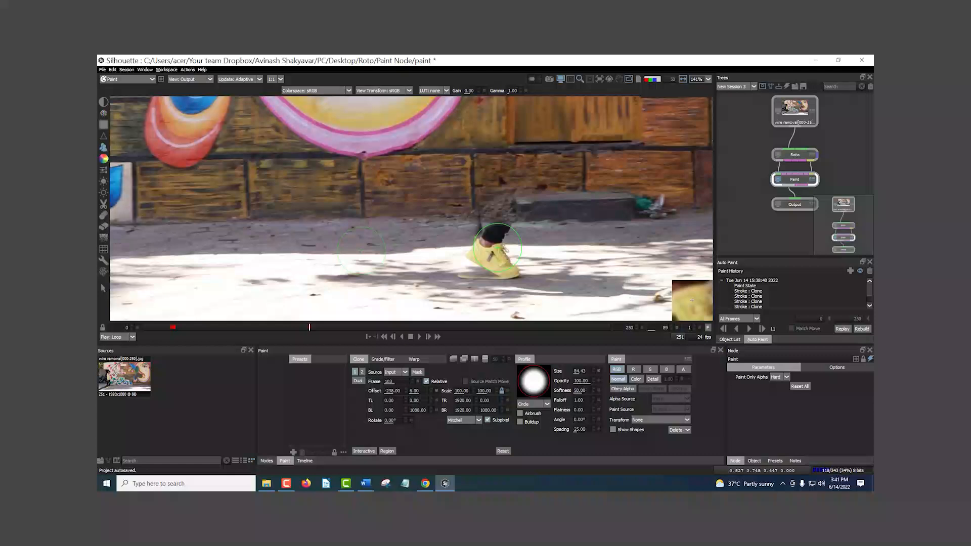
Step: Paint clone strokes on the pavement ahead of the remaining yellow shoe, then review the whole wall on frame 89
{"action": "scroll", "coordinate": [497, 247], "scroll_direction": "up", "scroll_amount": 2}
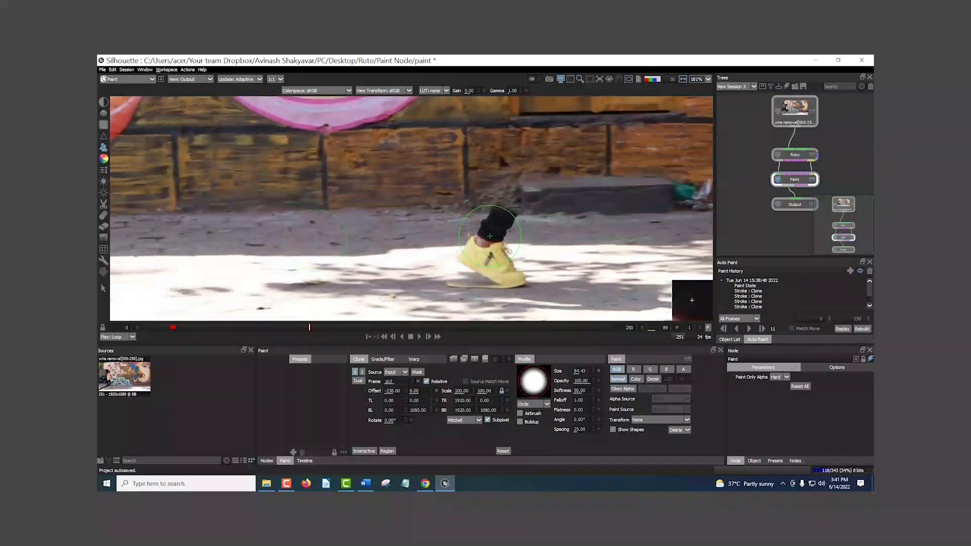
{"action": "mouse_move", "coordinate": [655, 261]}
{"action": "left_mouse_down"}
{"action": "mouse_move", "coordinate": [643, 238]}
{"action": "mouse_move", "coordinate": [617, 243]}
{"action": "mouse_move", "coordinate": [667, 226]}
{"action": "mouse_move", "coordinate": [664, 263]}
{"action": "left_mouse_up"}
{"action": "mouse_move", "coordinate": [583, 261]}
{"action": "left_mouse_down"}
{"action": "mouse_move", "coordinate": [553, 228]}
{"action": "mouse_move", "coordinate": [397, 233]}
{"action": "mouse_move", "coordinate": [532, 278]}
{"action": "mouse_move", "coordinate": [340, 271]}
{"action": "left_mouse_up"}
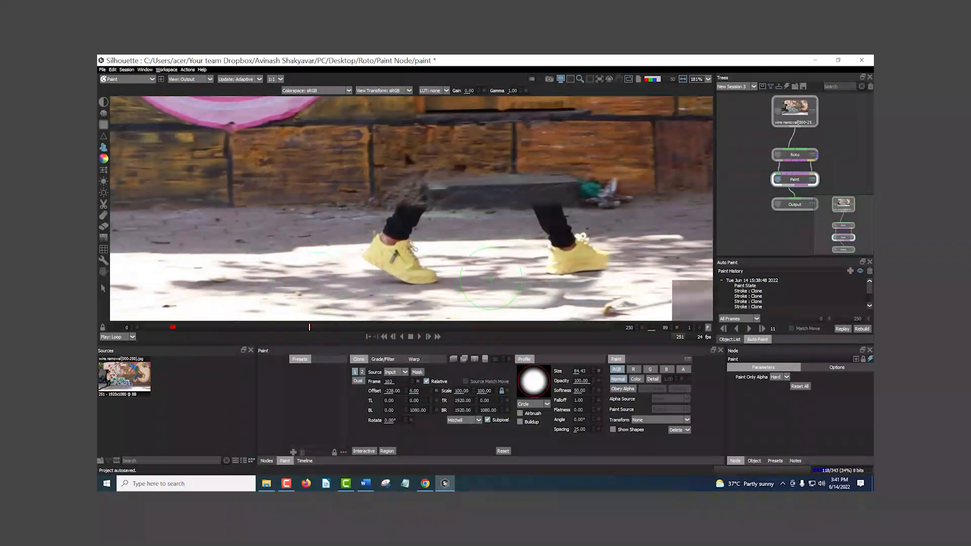
{"action": "scroll", "coordinate": [536, 262], "scroll_direction": "down", "scroll_amount": 5}
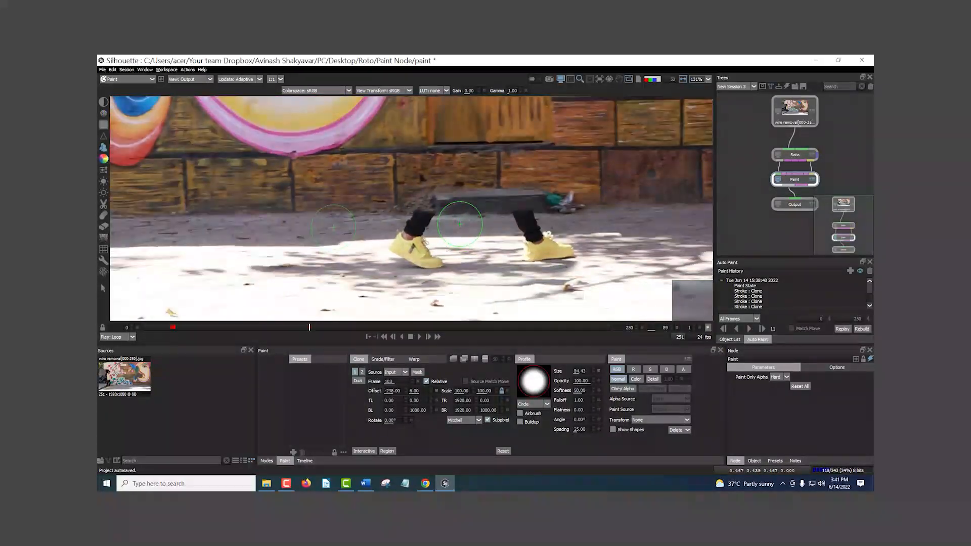
{"action": "left_click_drag", "start_coordinate": [447, 192], "coordinate": [488, 253]}
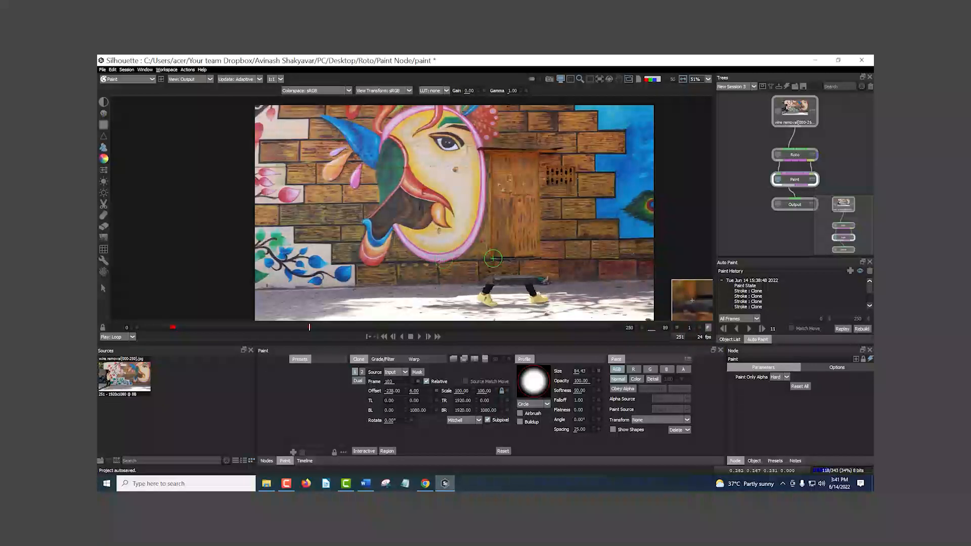
{"action": "left_click_drag", "start_coordinate": [493, 223], "coordinate": [451, 217]}
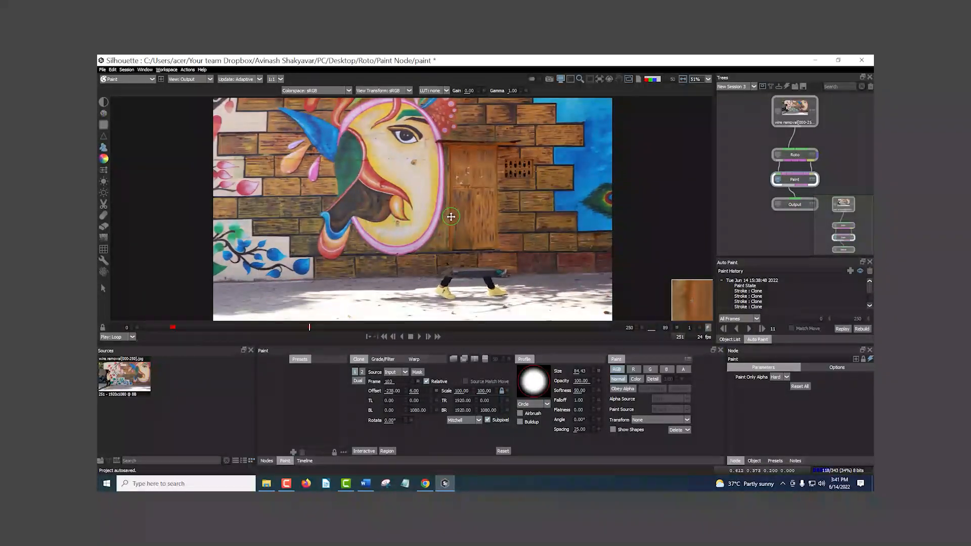